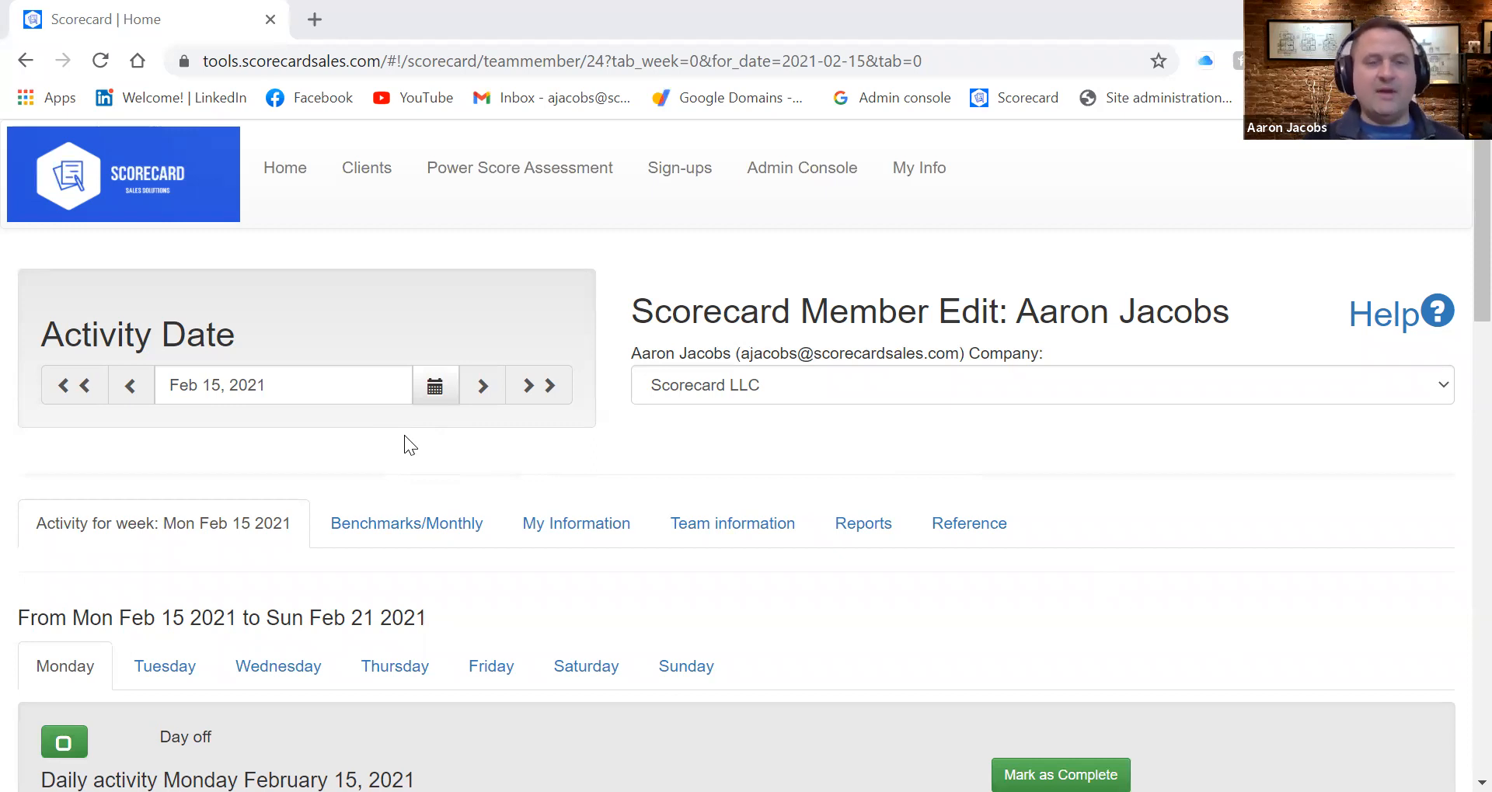
# Change the activity date to March 15, 2021
pyautogui.click(435, 388)
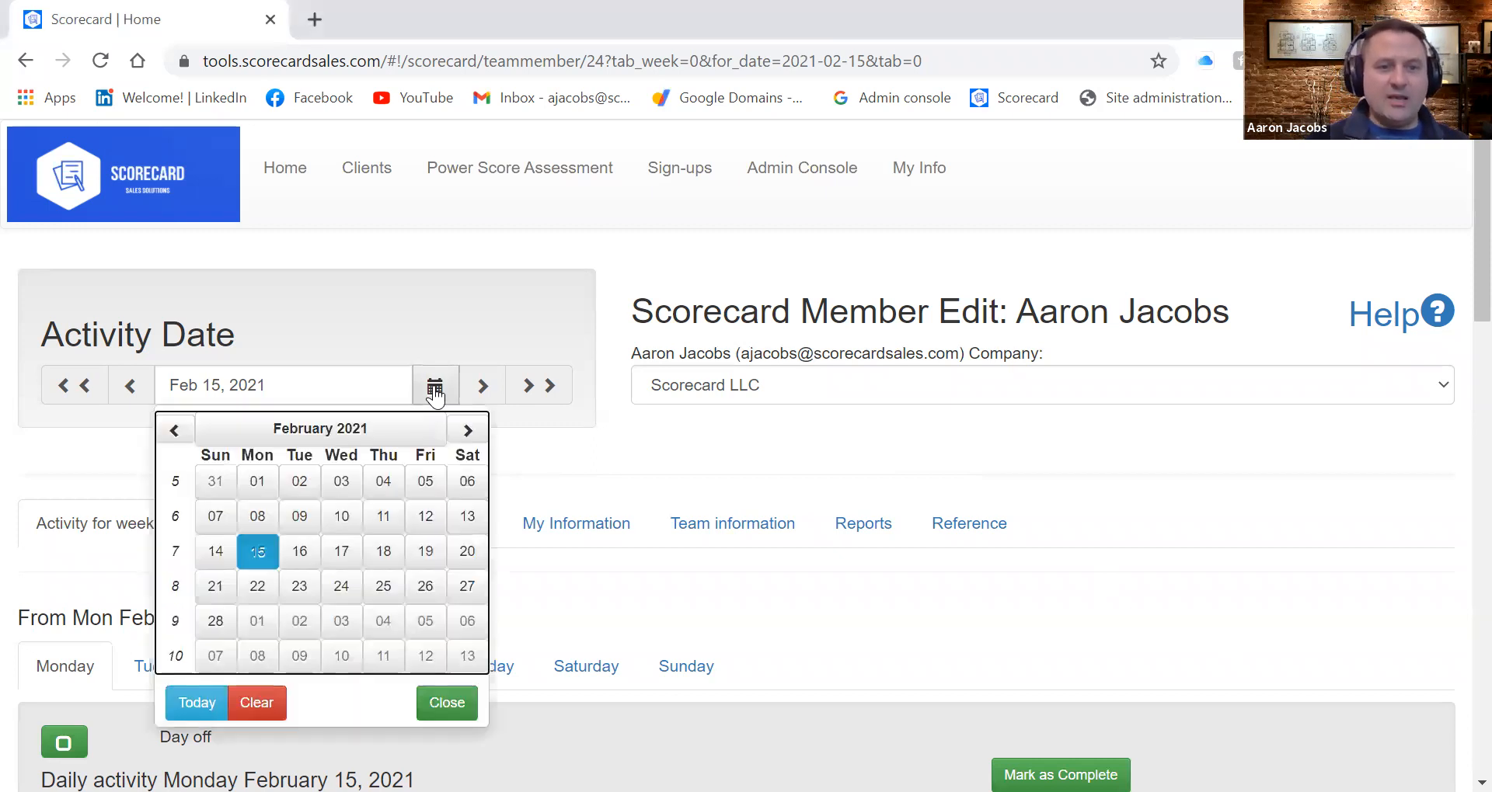
pyautogui.click(466, 432)
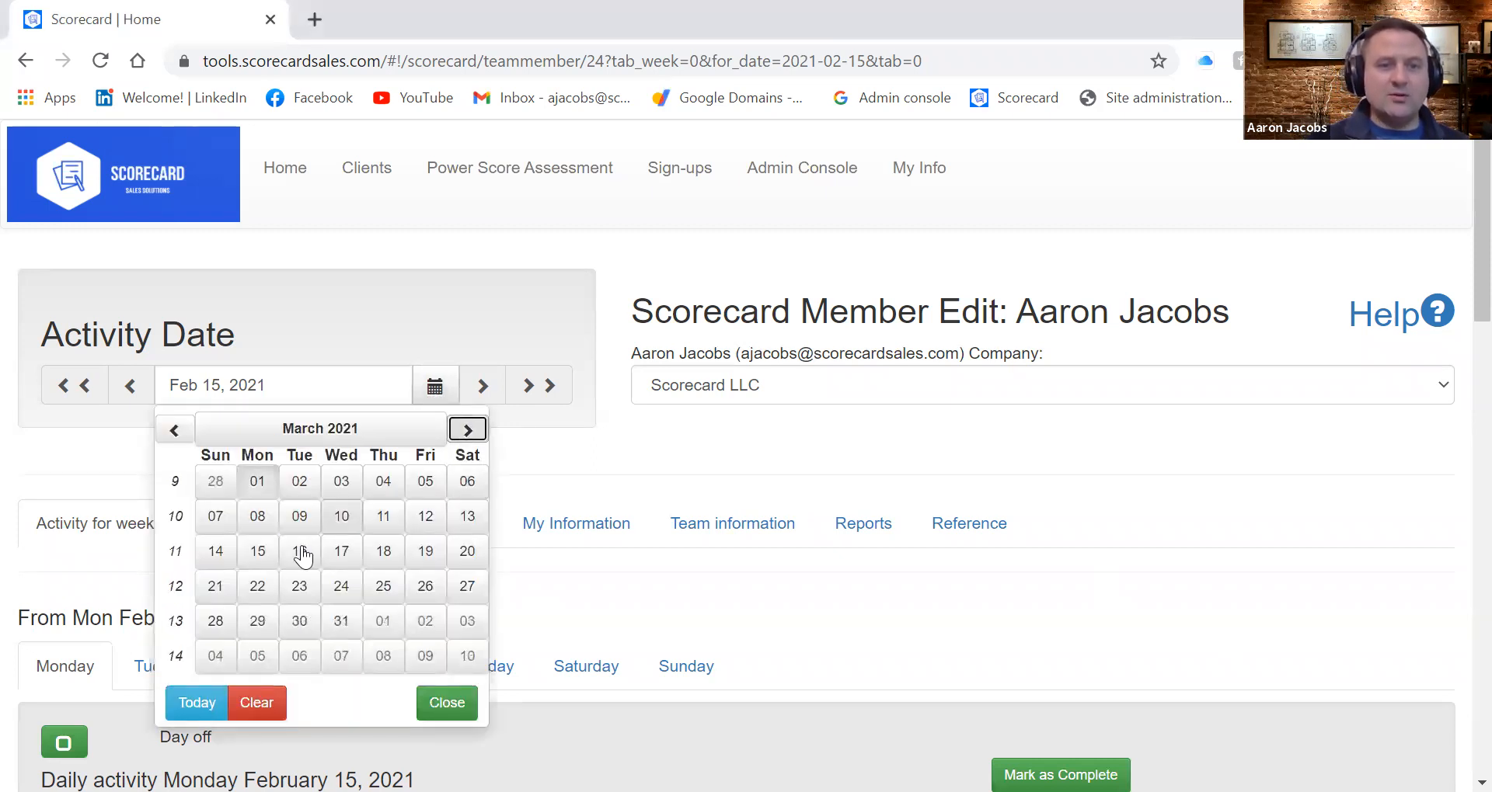
pyautogui.click(257, 551)
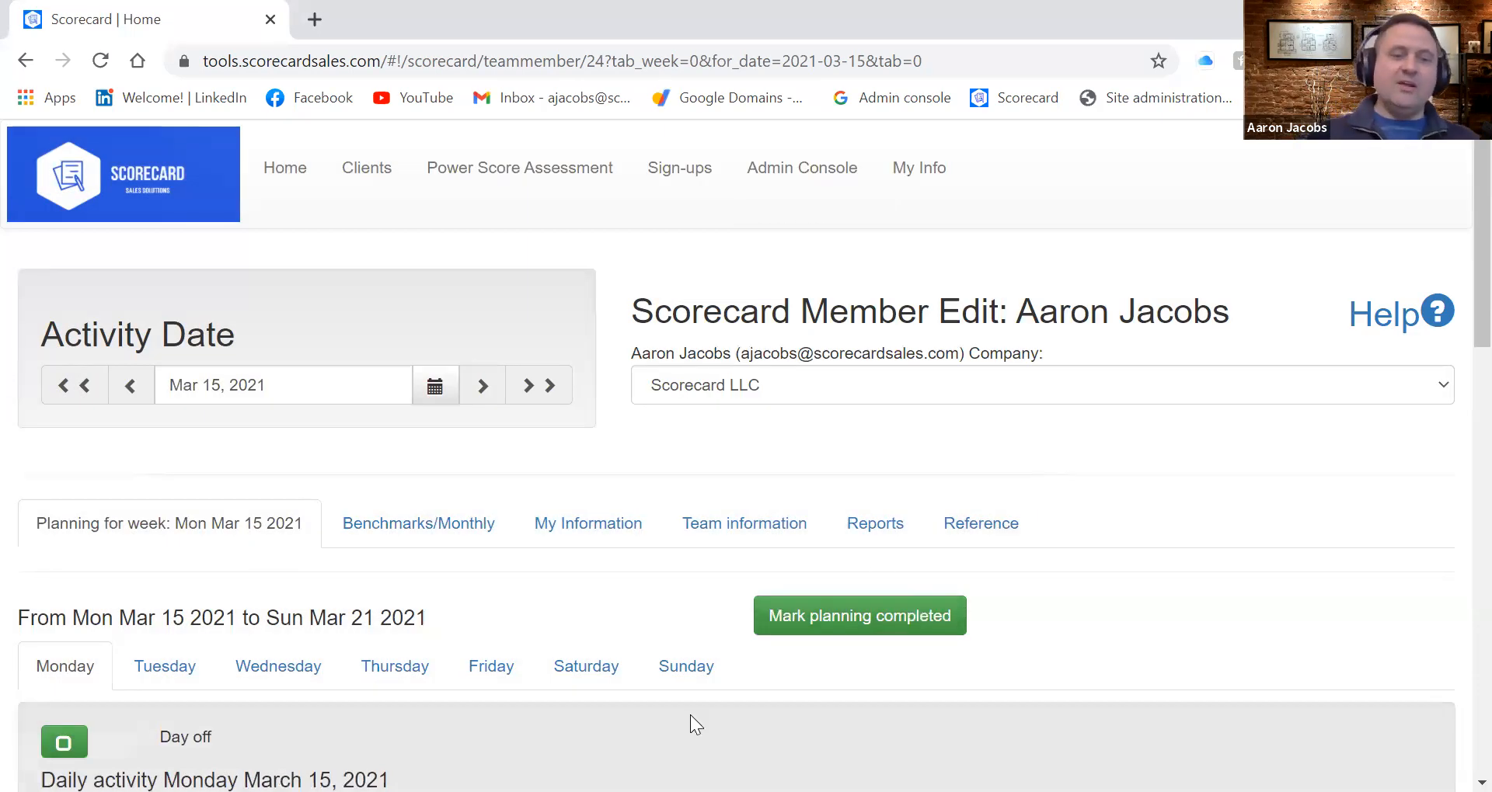
# Set Monday's planned Social Media activities to 12 and planned Emails to 8
pyautogui.scroll(-5, 690, 715)
pyautogui.scroll(-1, 693, 714)
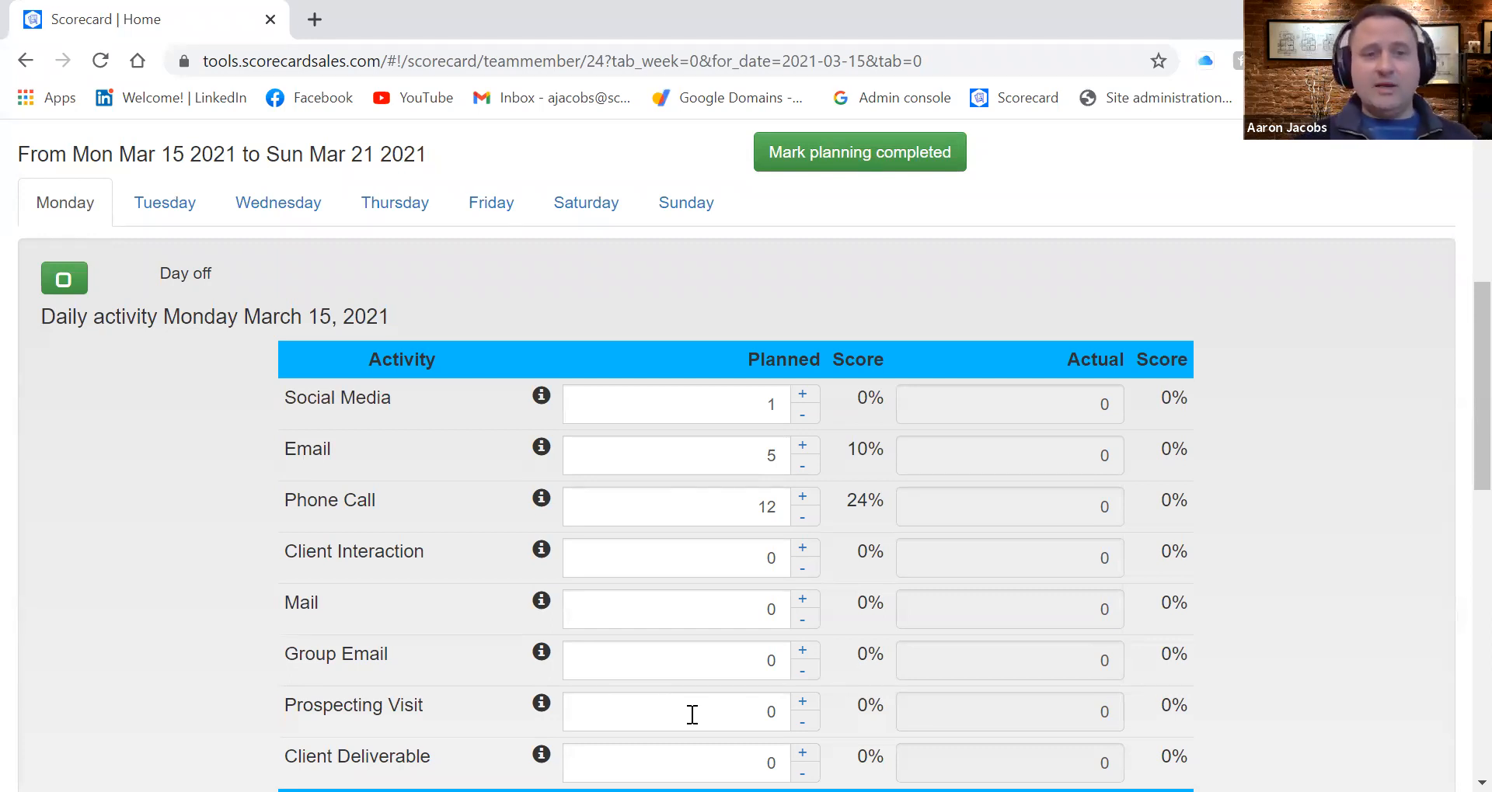
pyautogui.scroll(1, 691, 714)
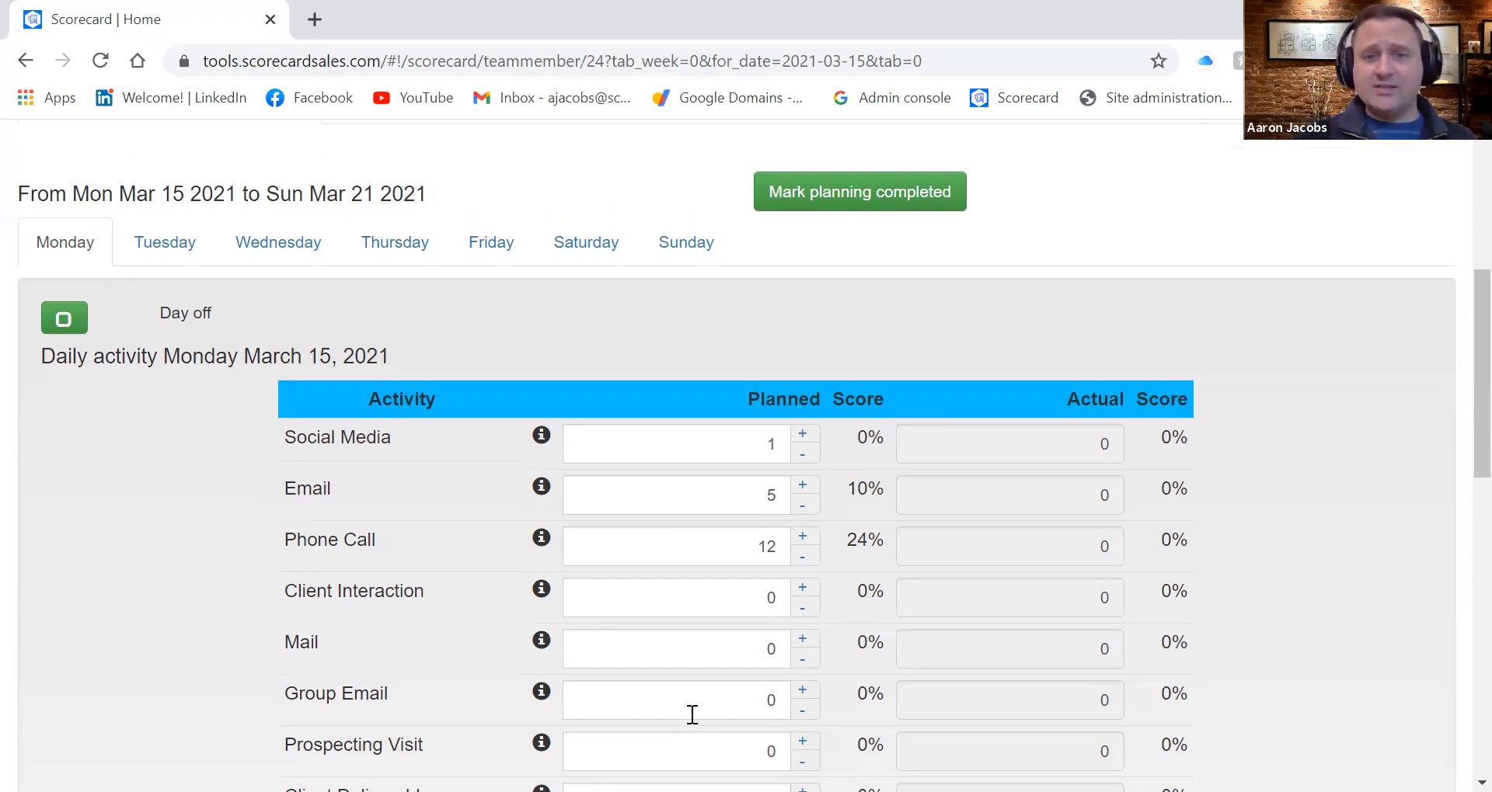
pyautogui.doubleClick(778, 444)
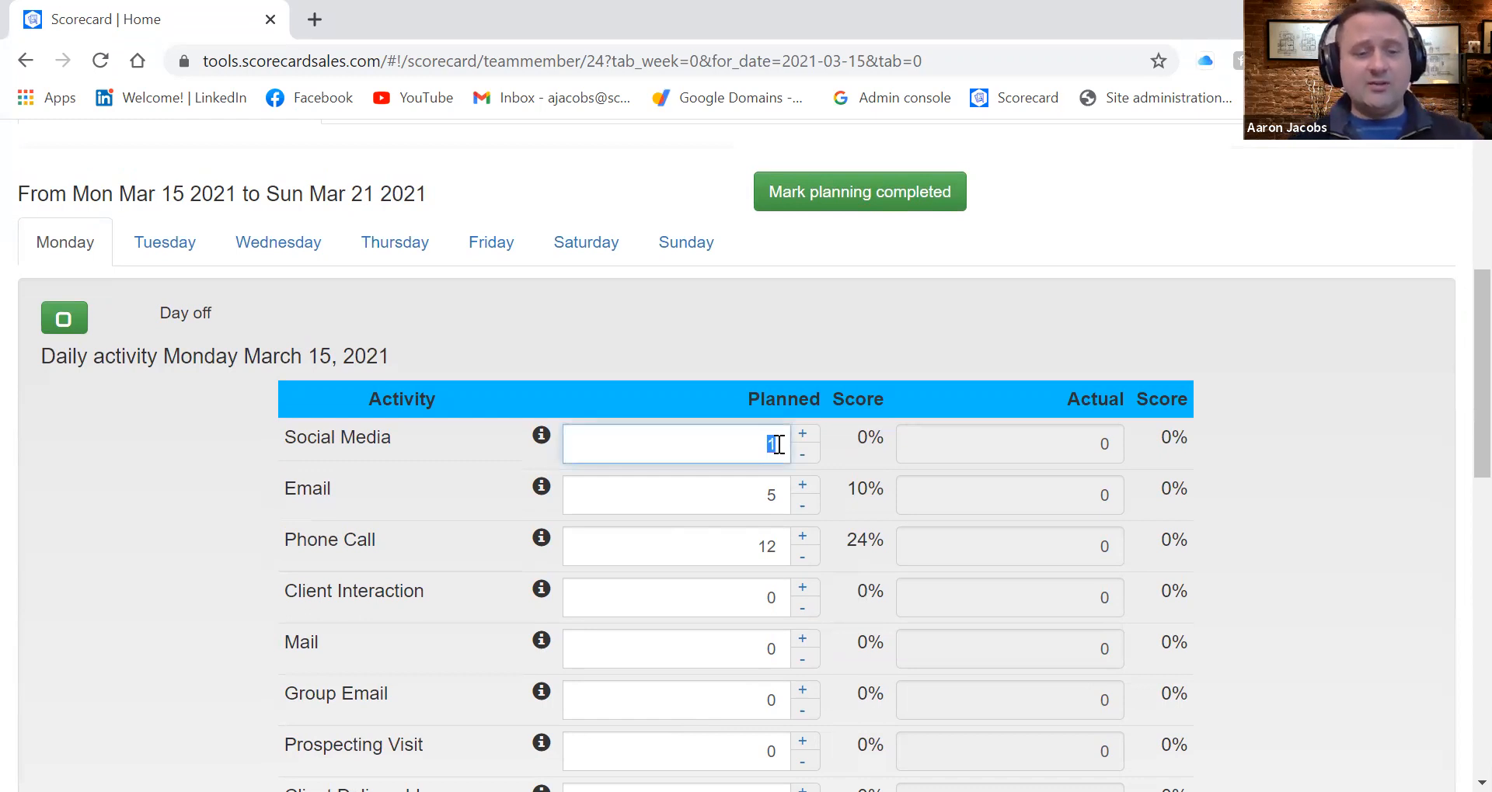
pyautogui.write('12')
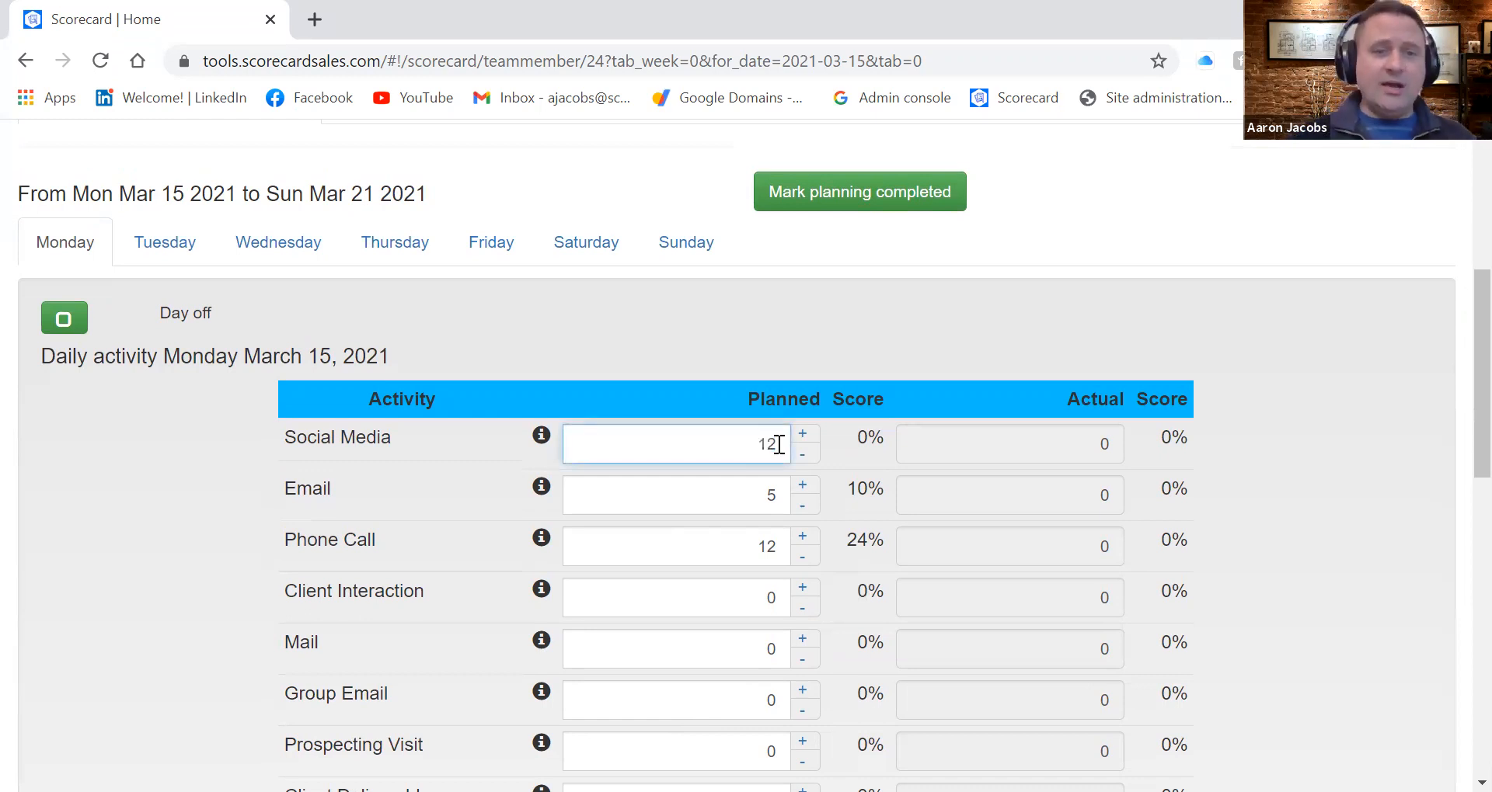
pyautogui.doubleClick(777, 492)
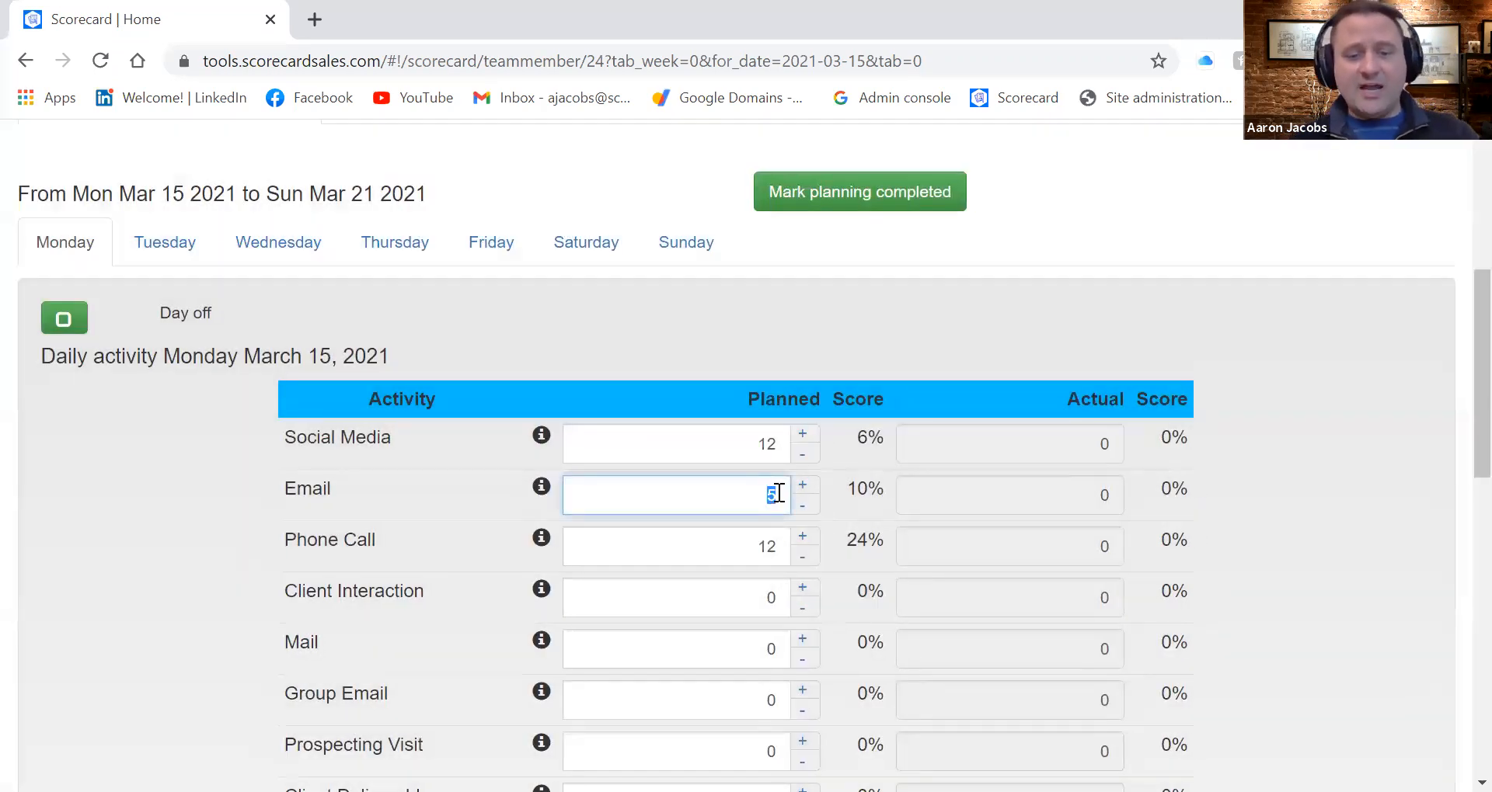
pyautogui.write('8')
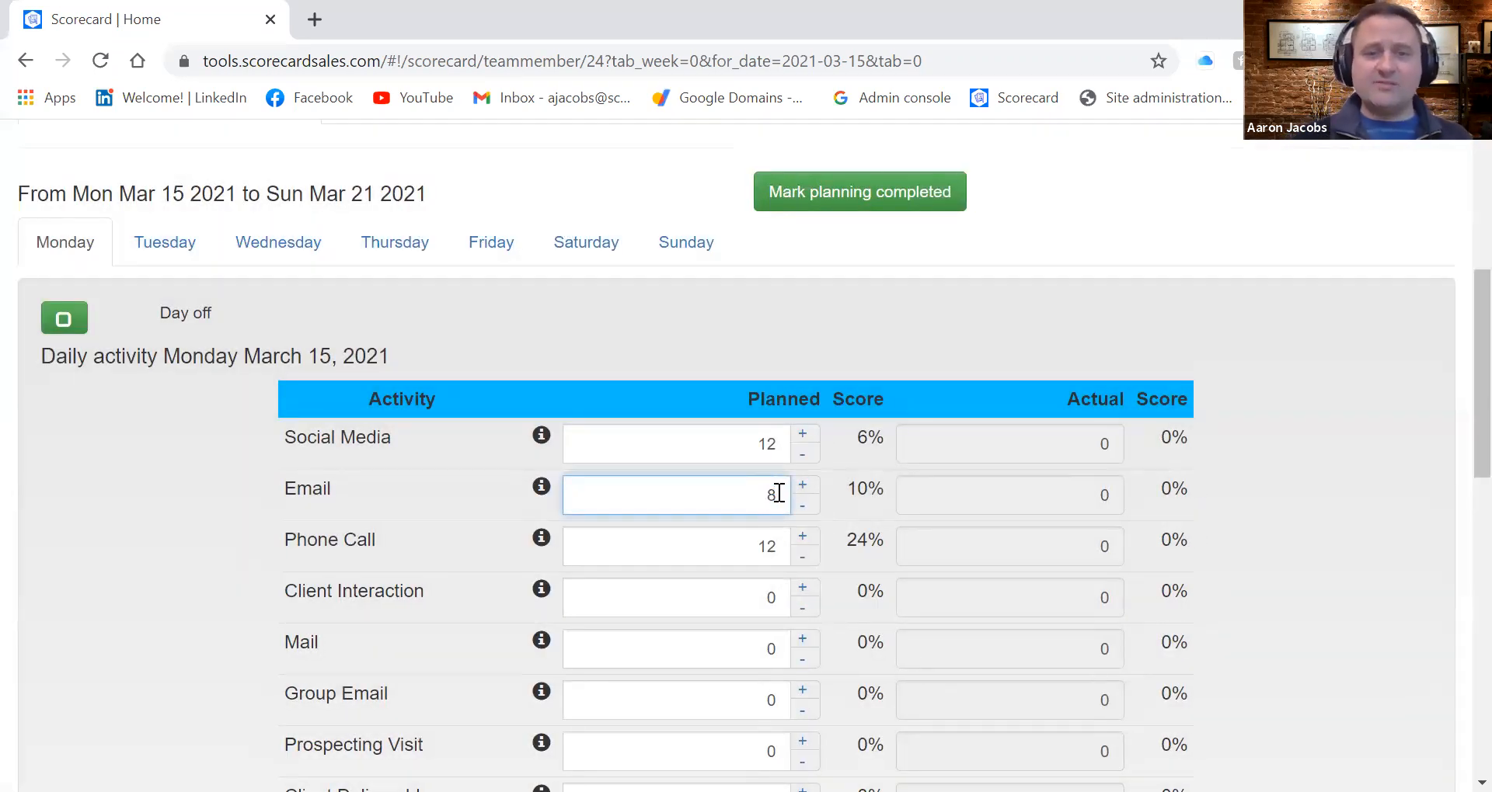
pyautogui.doubleClick(747, 547)
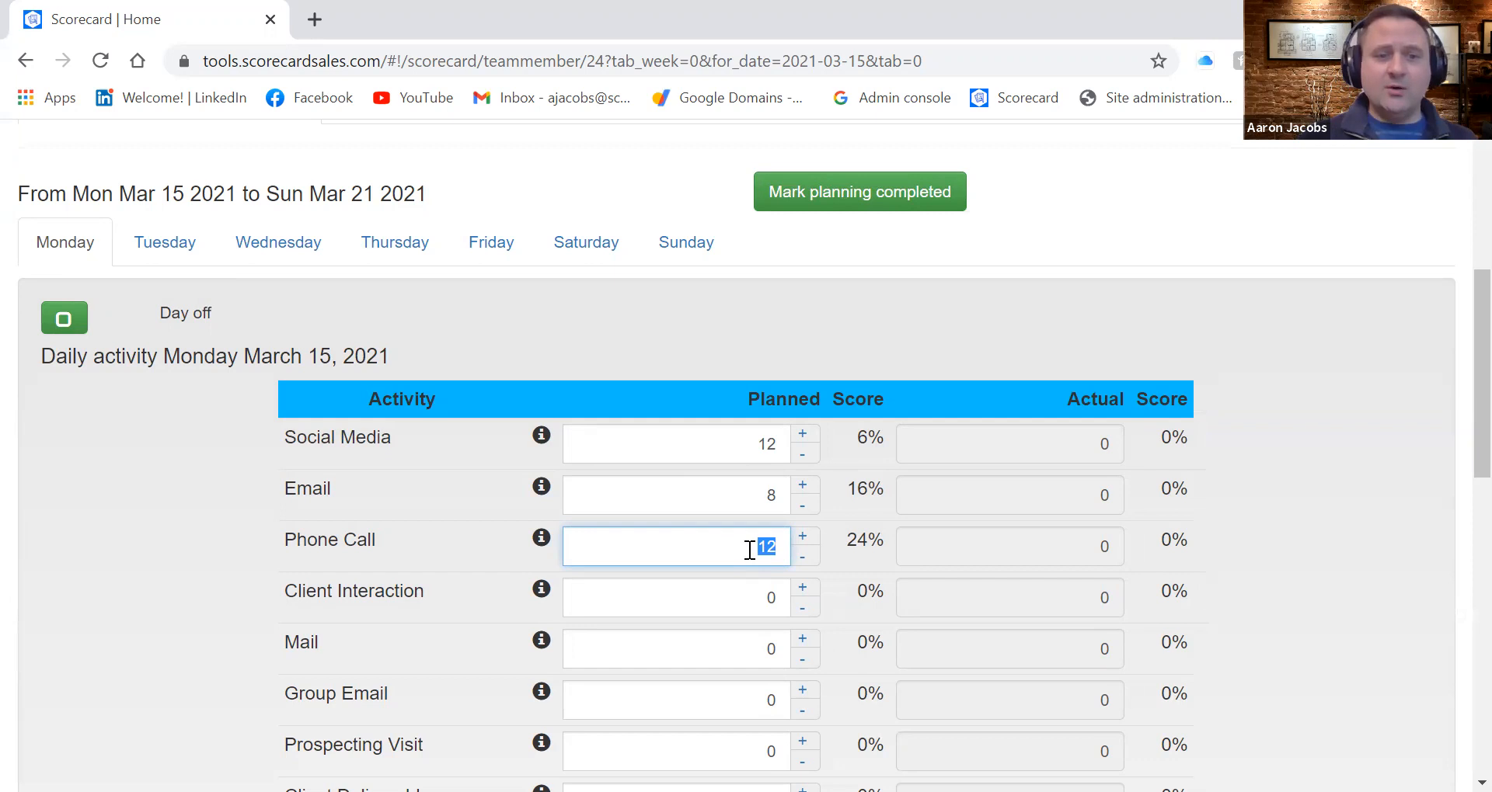
# Set Monday's planned Mail activities to 2
pyautogui.scroll(-2, 726, 679)
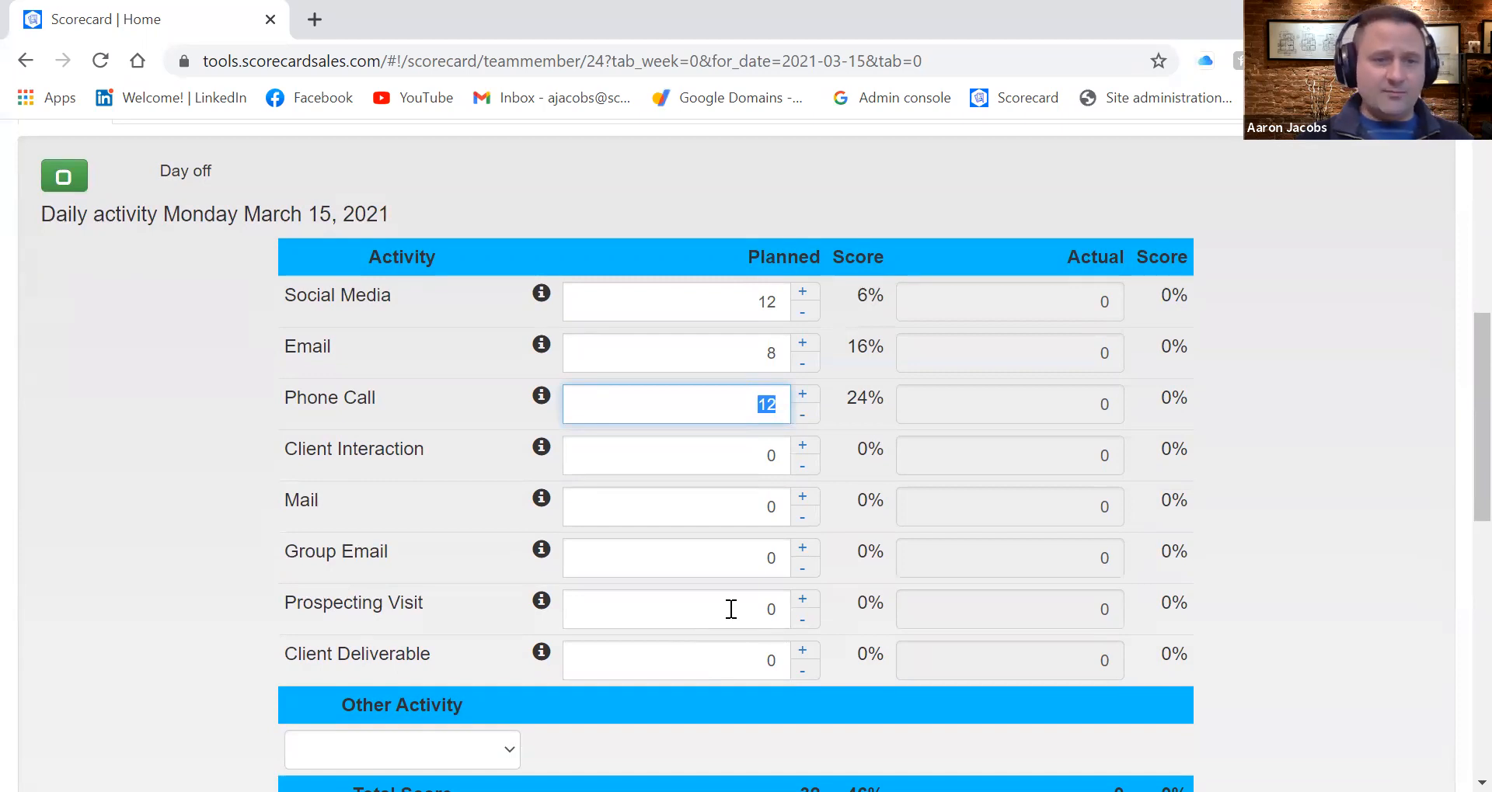
pyautogui.click(780, 506)
pyautogui.write('2')
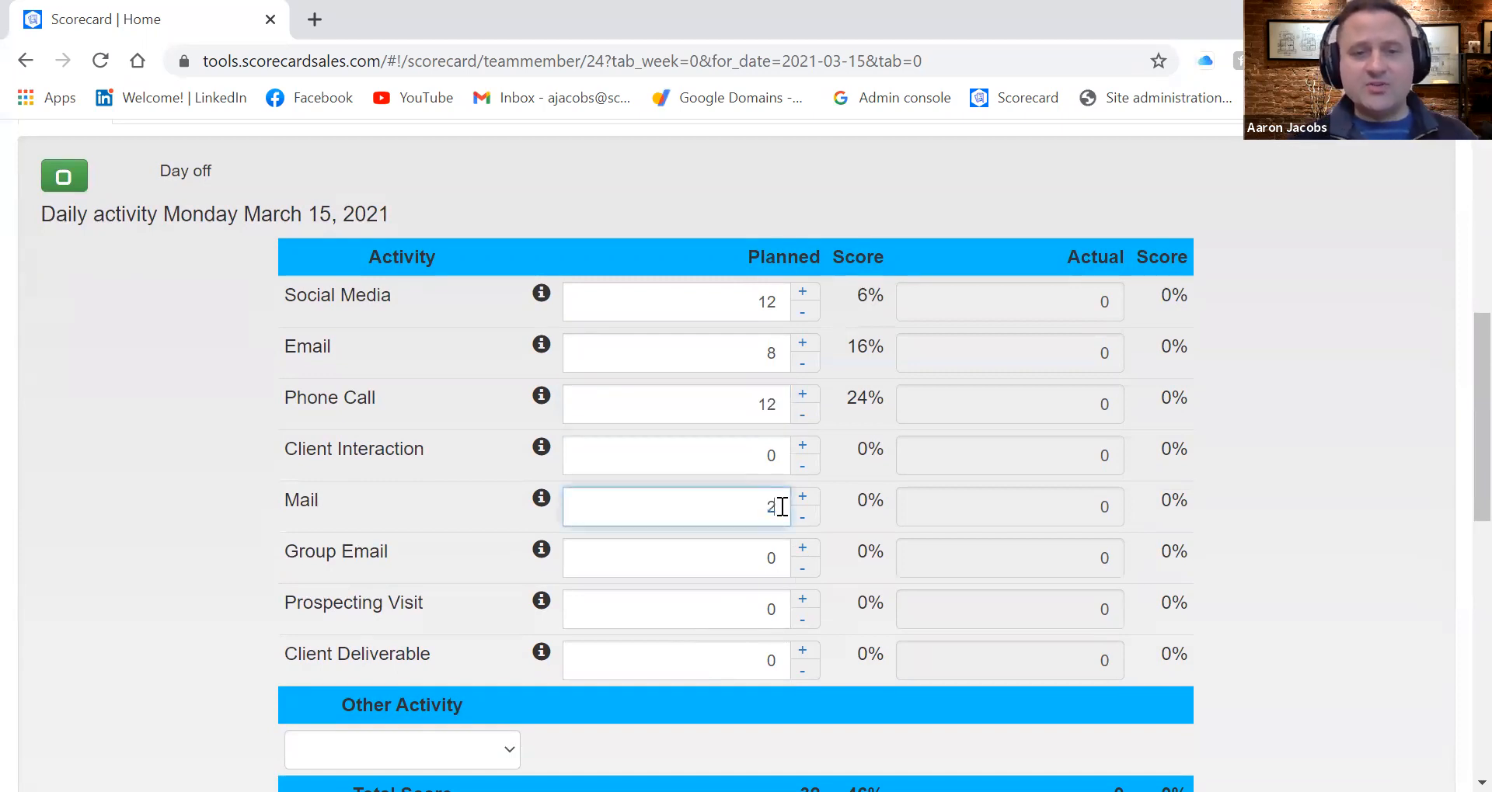
pyautogui.click(668, 660)
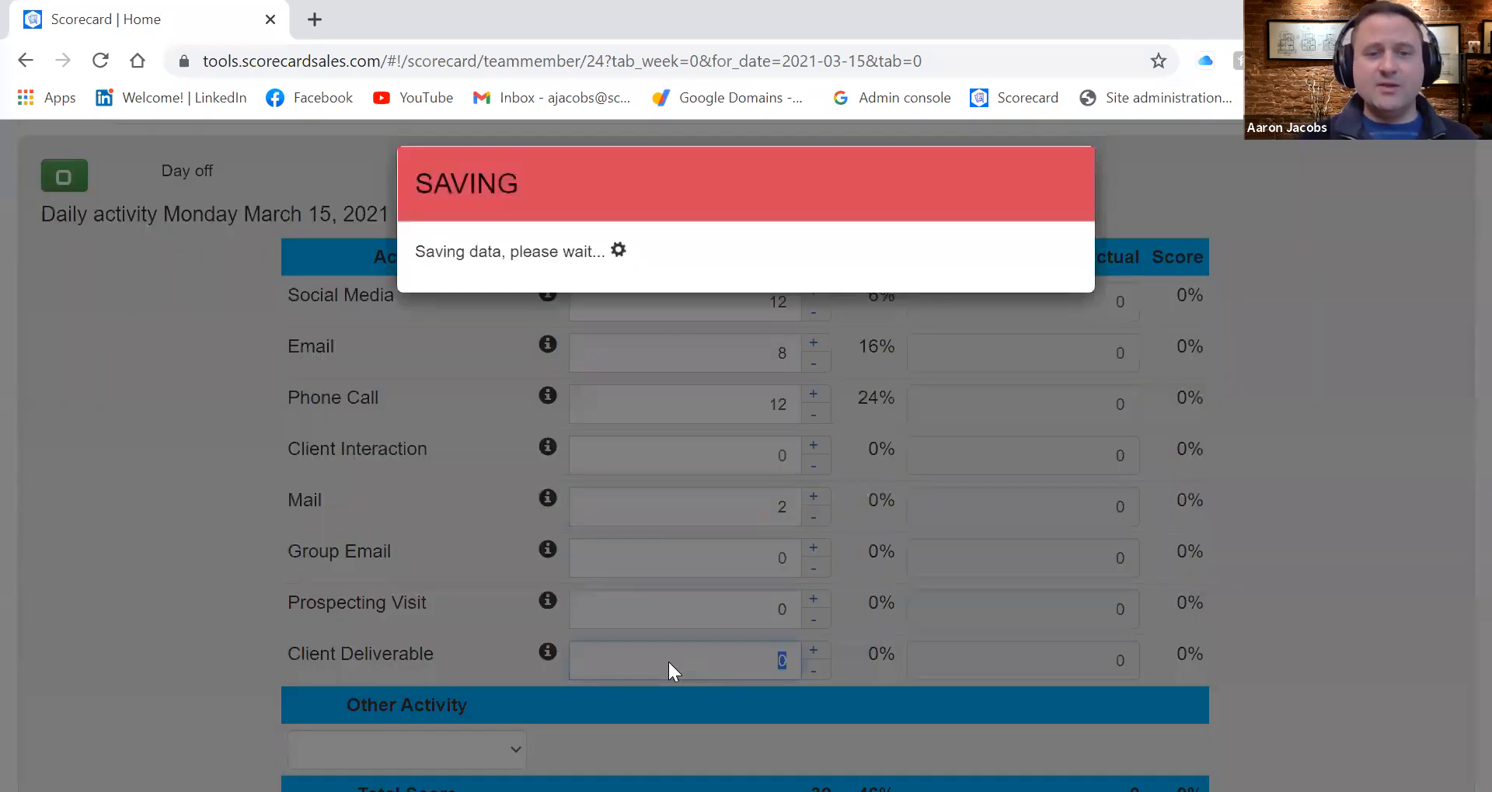
# Add Lunch as another activity for Monday with a planned count of 1
pyautogui.scroll(-2, 669, 659)
pyautogui.scroll(-1, 671, 663)
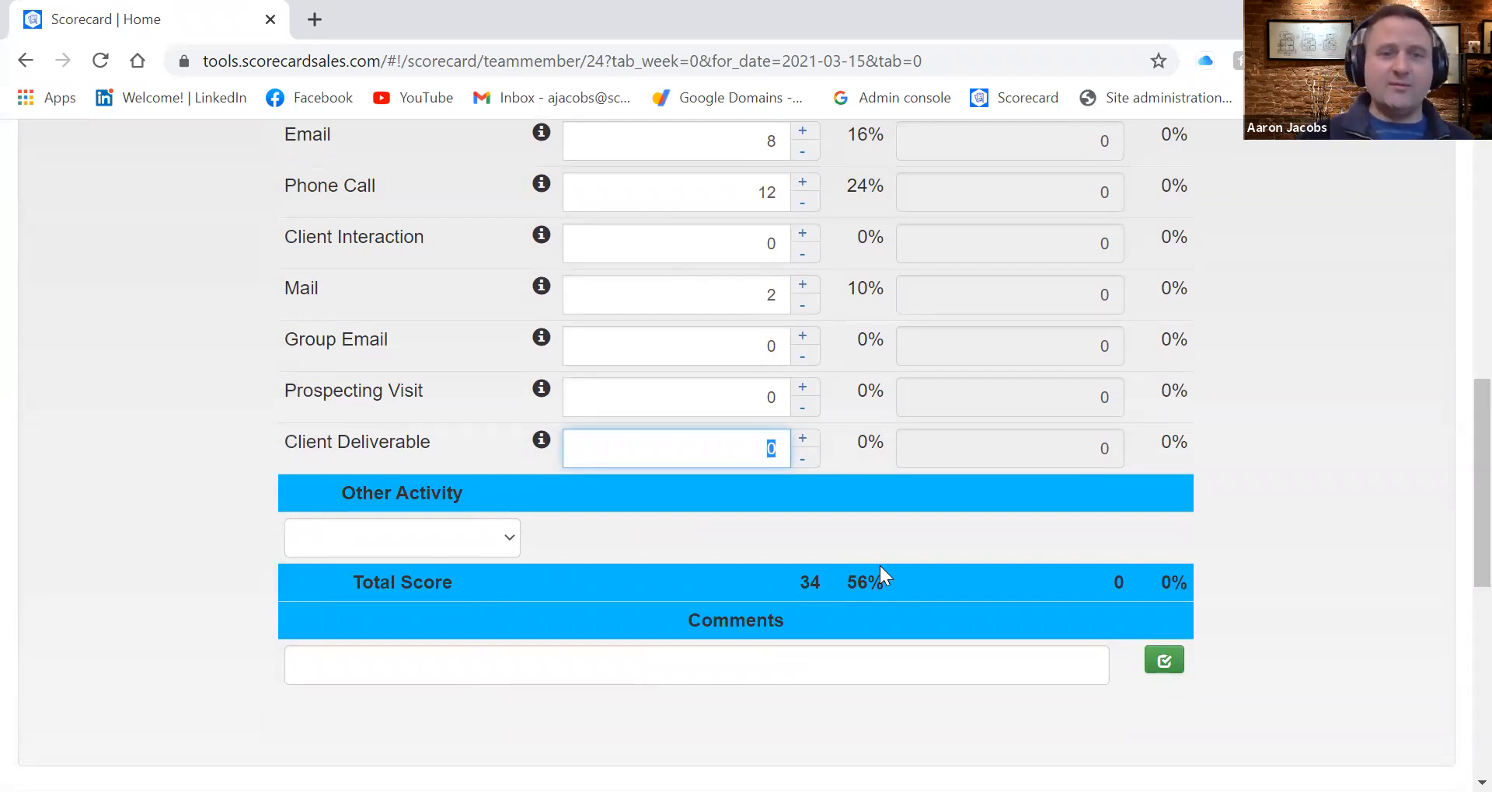
pyautogui.click(504, 539)
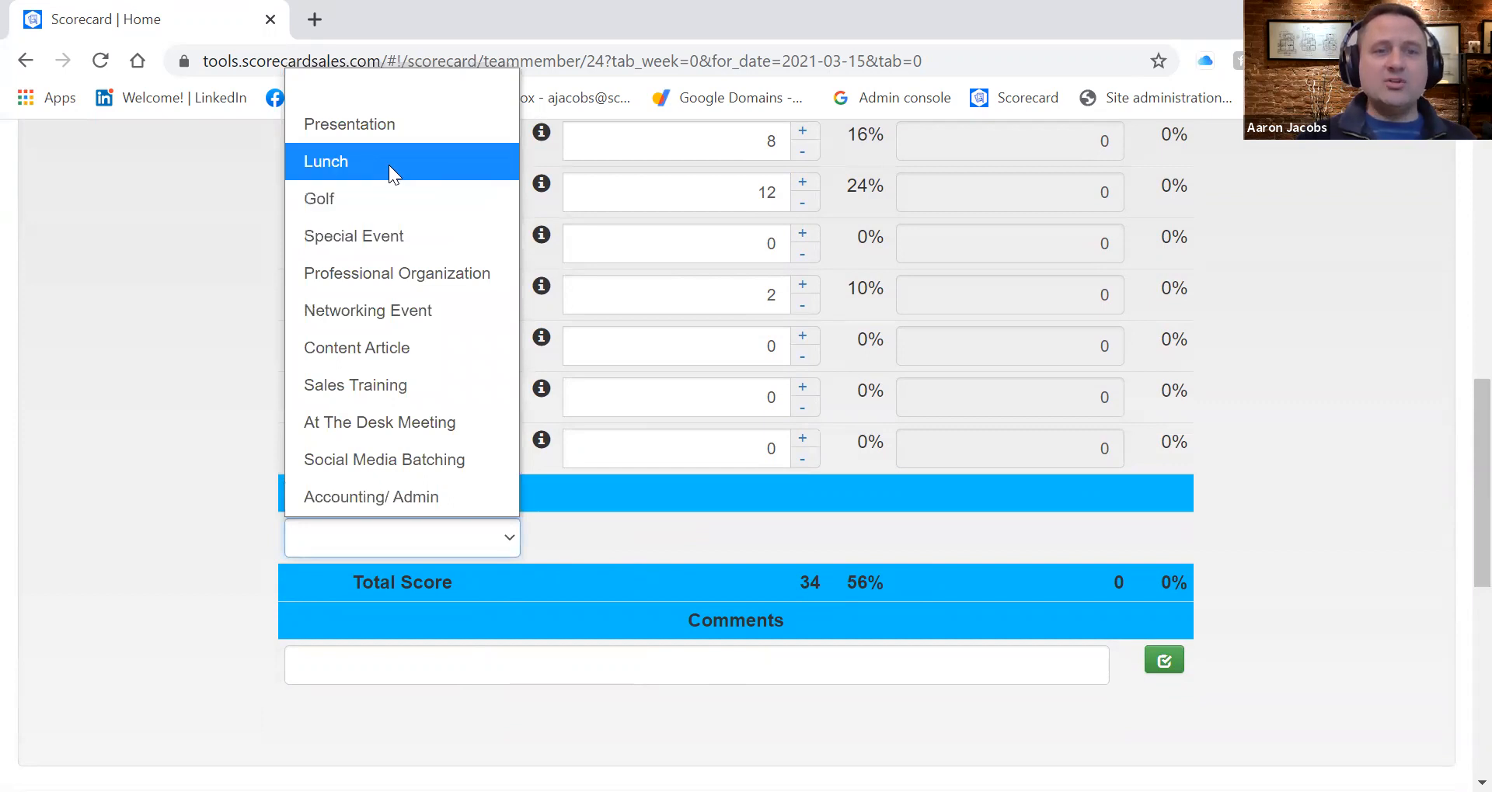
pyautogui.click(389, 164)
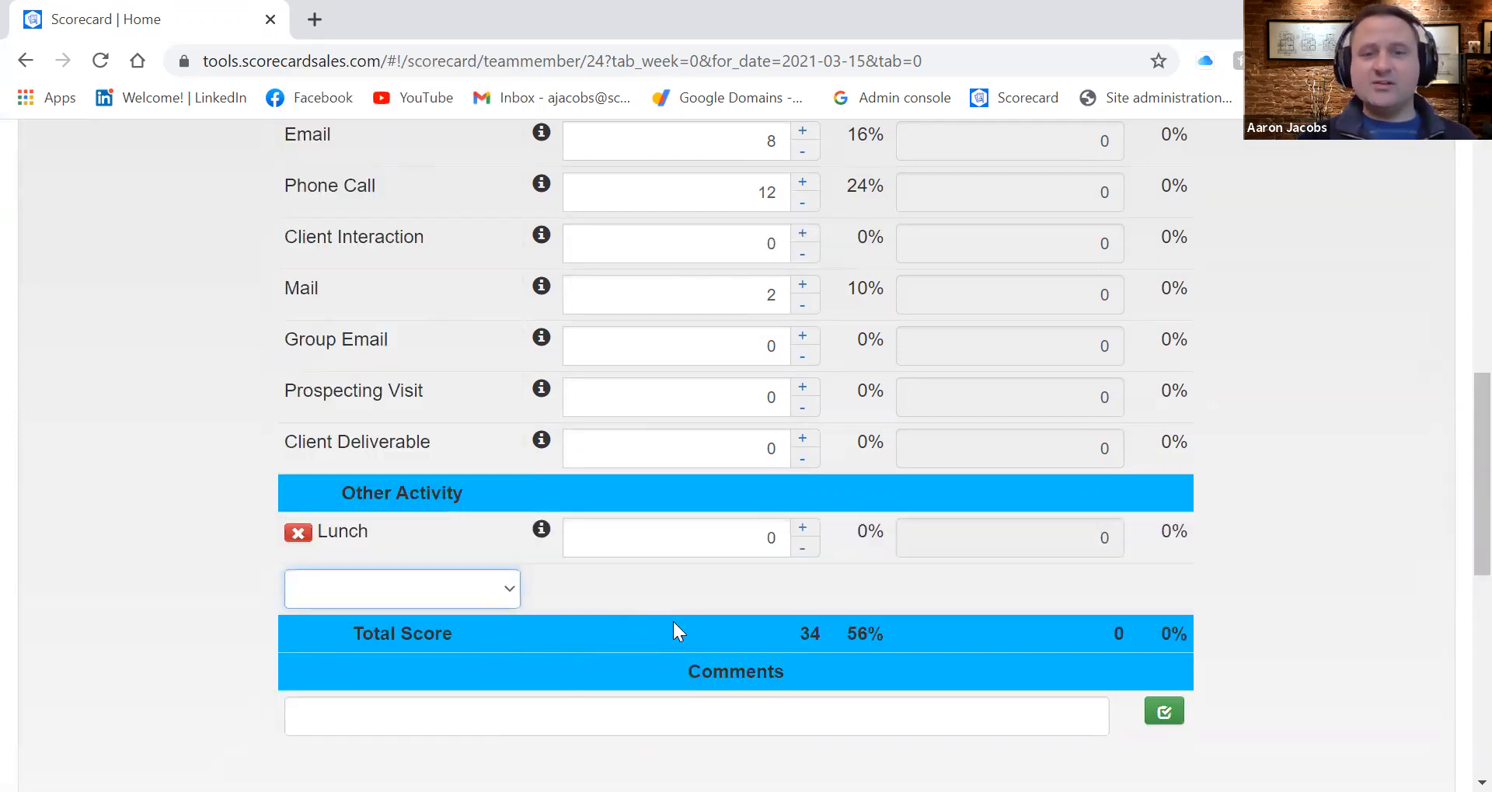
pyautogui.doubleClick(775, 538)
pyautogui.write('1')
pyautogui.click(754, 586)
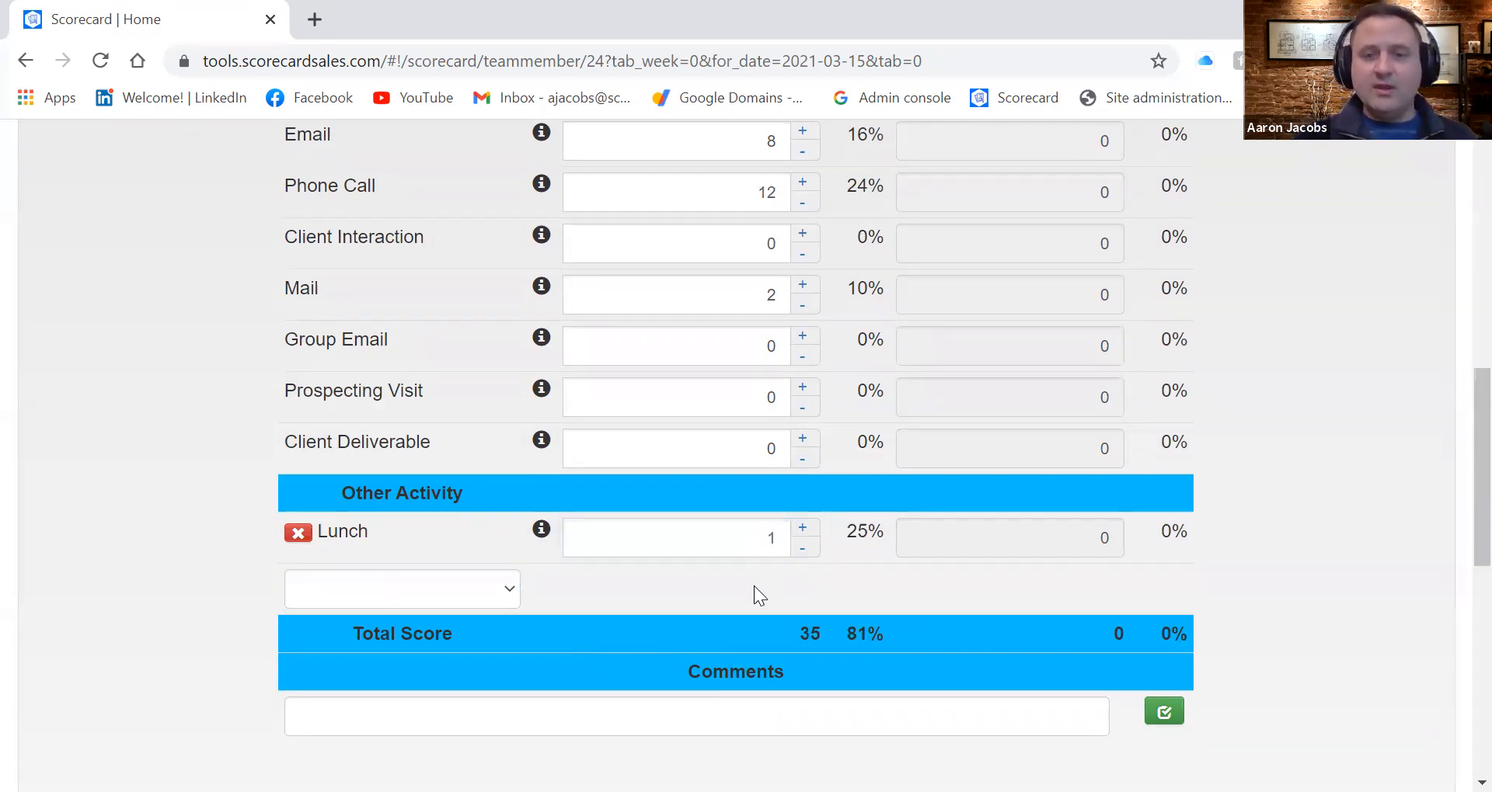
# Add a comment to Monday's plan saying who the lunch is with, using the contact's first name
pyautogui.click(514, 726)
pyautogui.write('Lunch')
pyautogui.press('BackSpace')
pyautogui.press('BackSpace')
pyautogui.press('BackSpace')
pyautogui.press('BackSpace')
pyautogui.write('i')
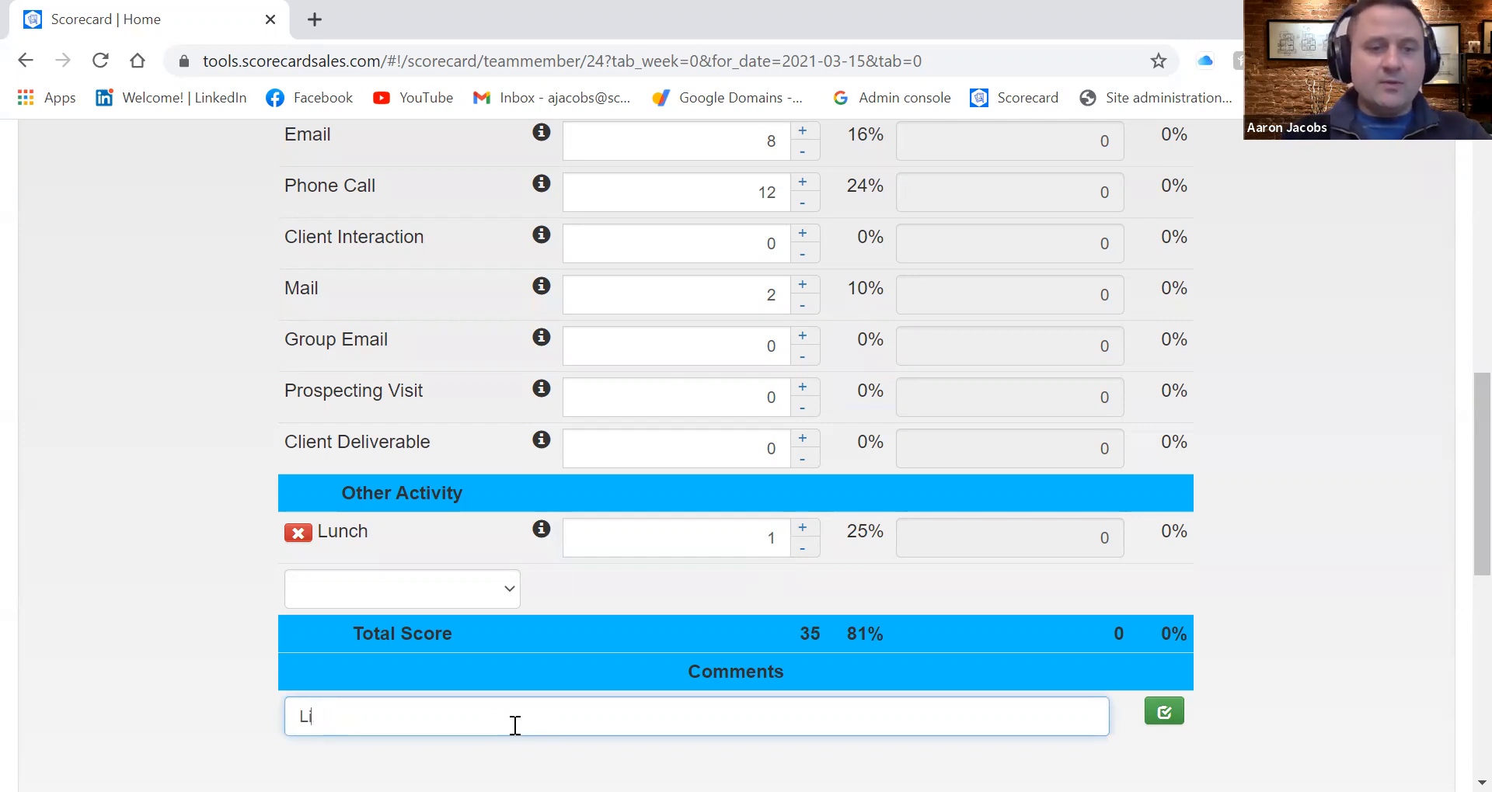
pyautogui.press('BackSpace')
pyautogui.write('unc')
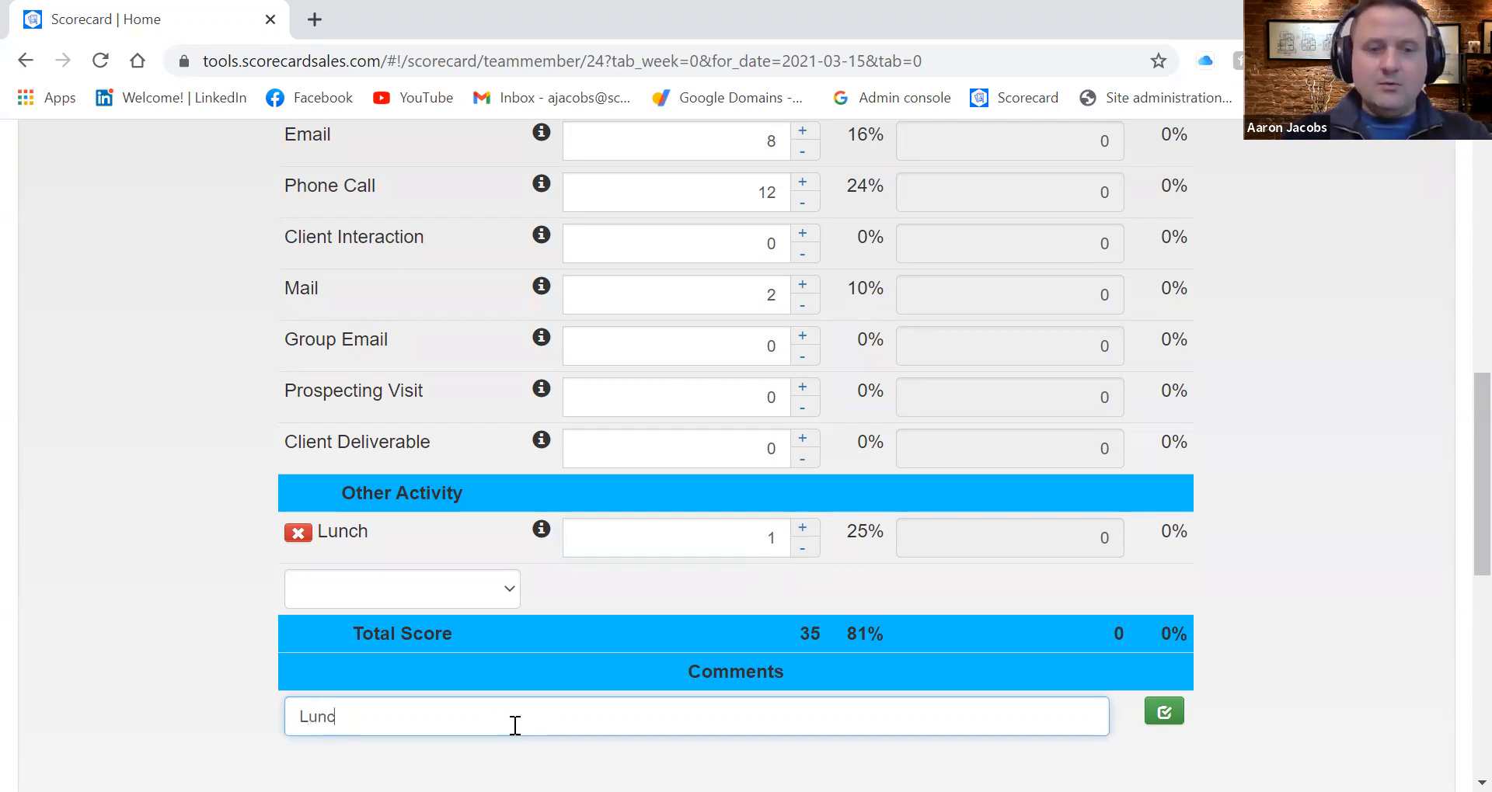
pyautogui.write('h with Karen')
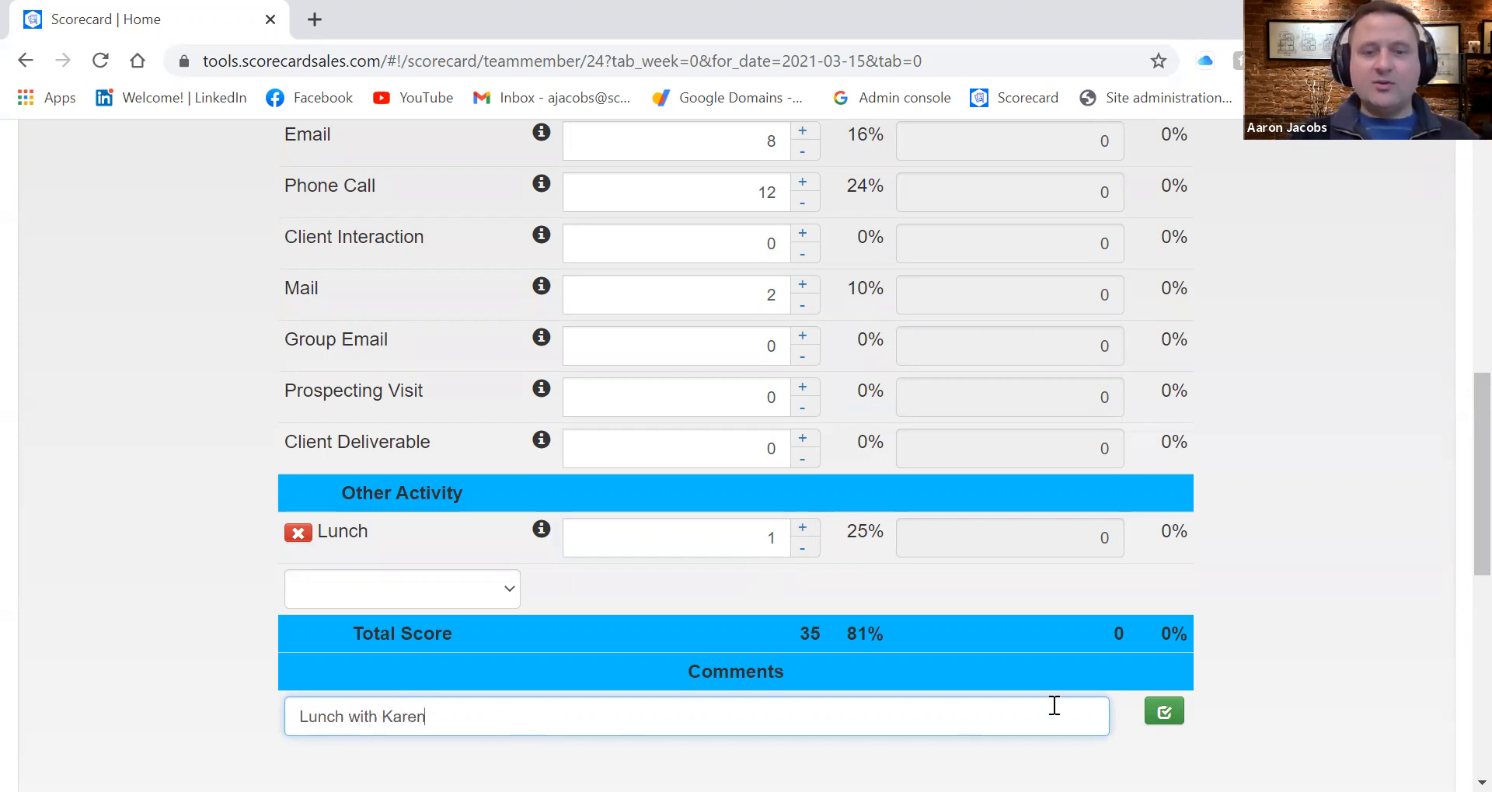
pyautogui.click(1153, 716)
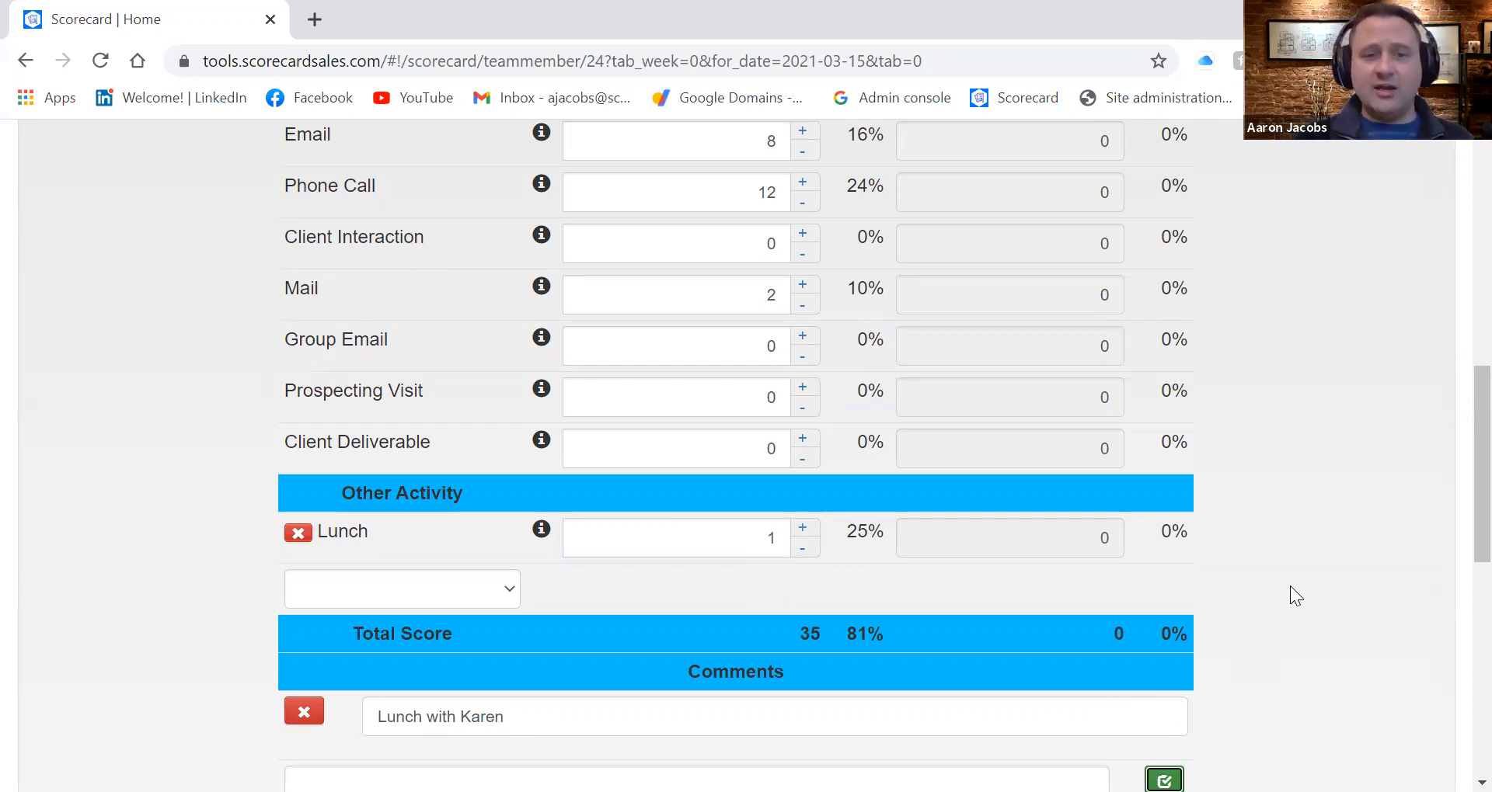
# Set Tuesday's planned Emails to 25 and planned Phone Calls to 2
pyautogui.scroll(-3, 1290, 586)
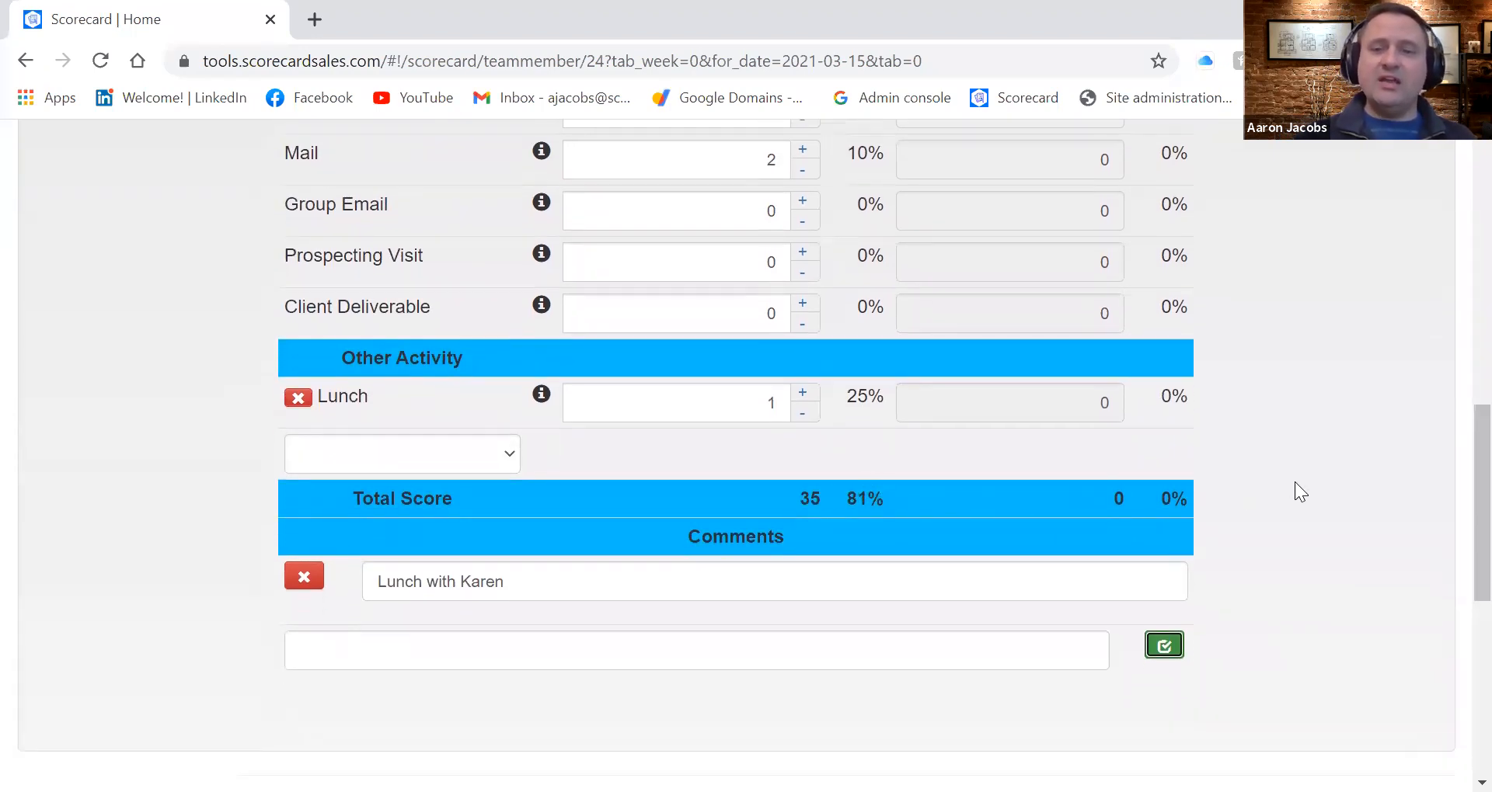
pyautogui.scroll(8, 1305, 482)
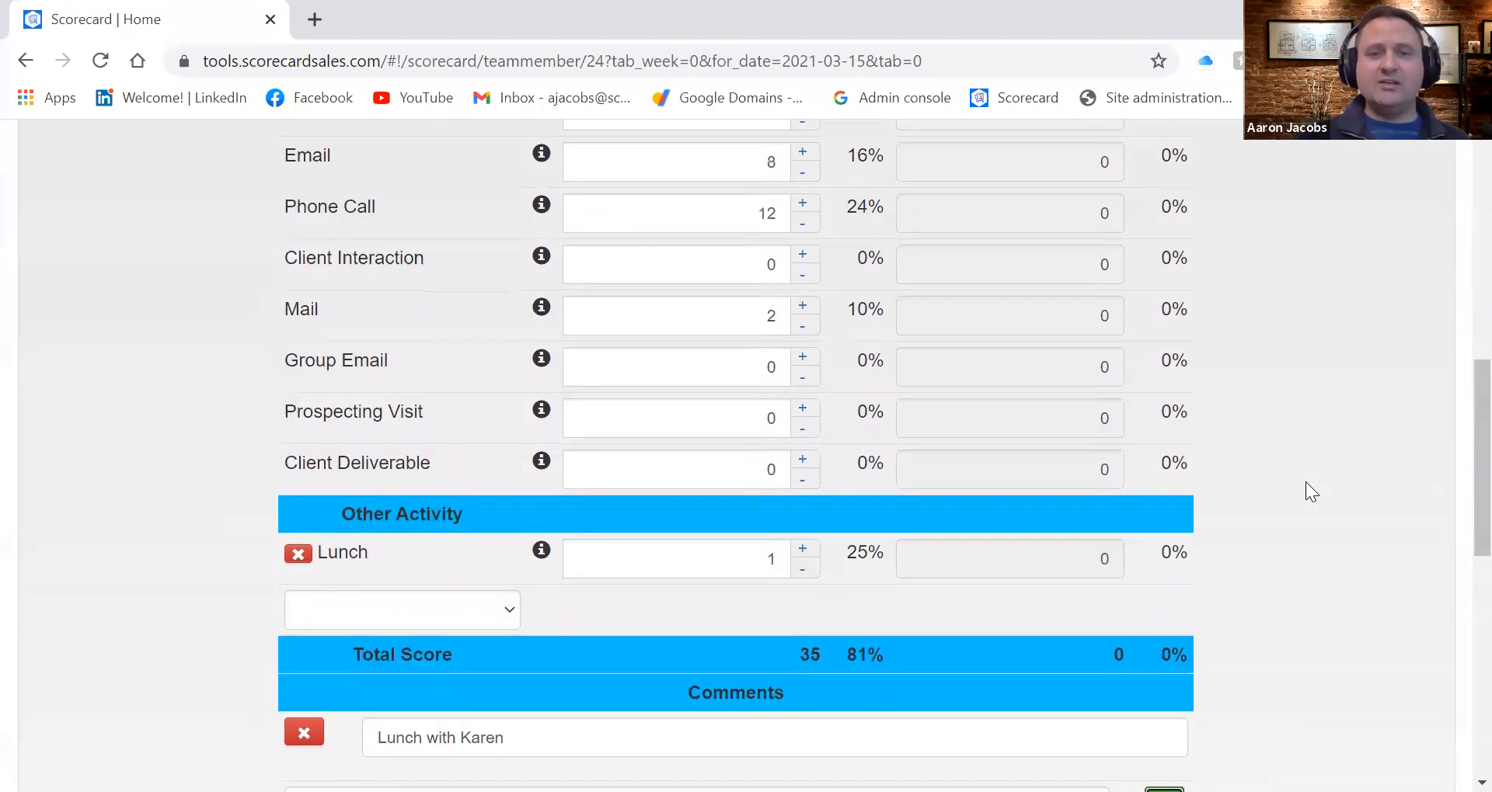
pyautogui.click(174, 354)
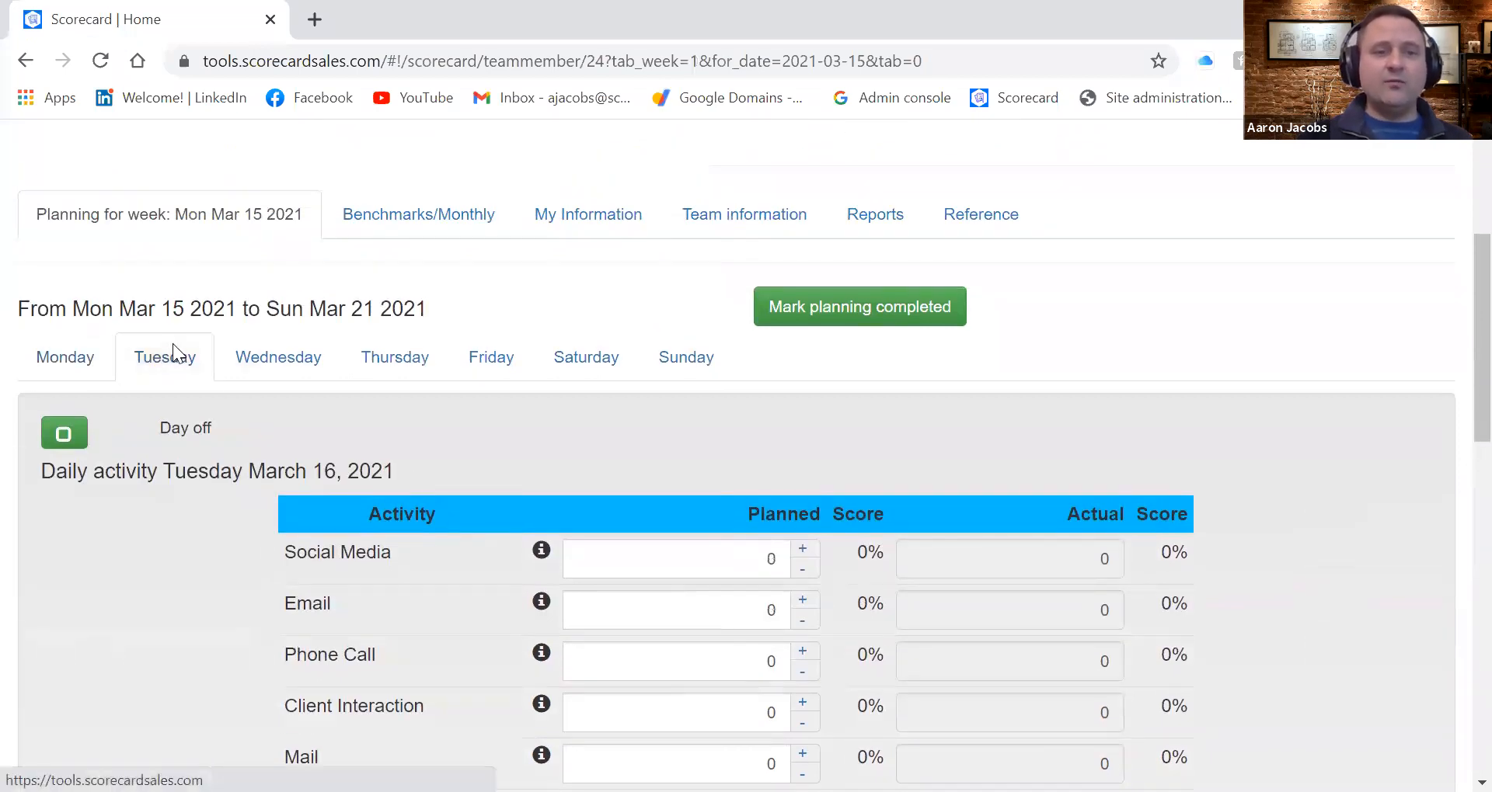
pyautogui.scroll(-2, 651, 491)
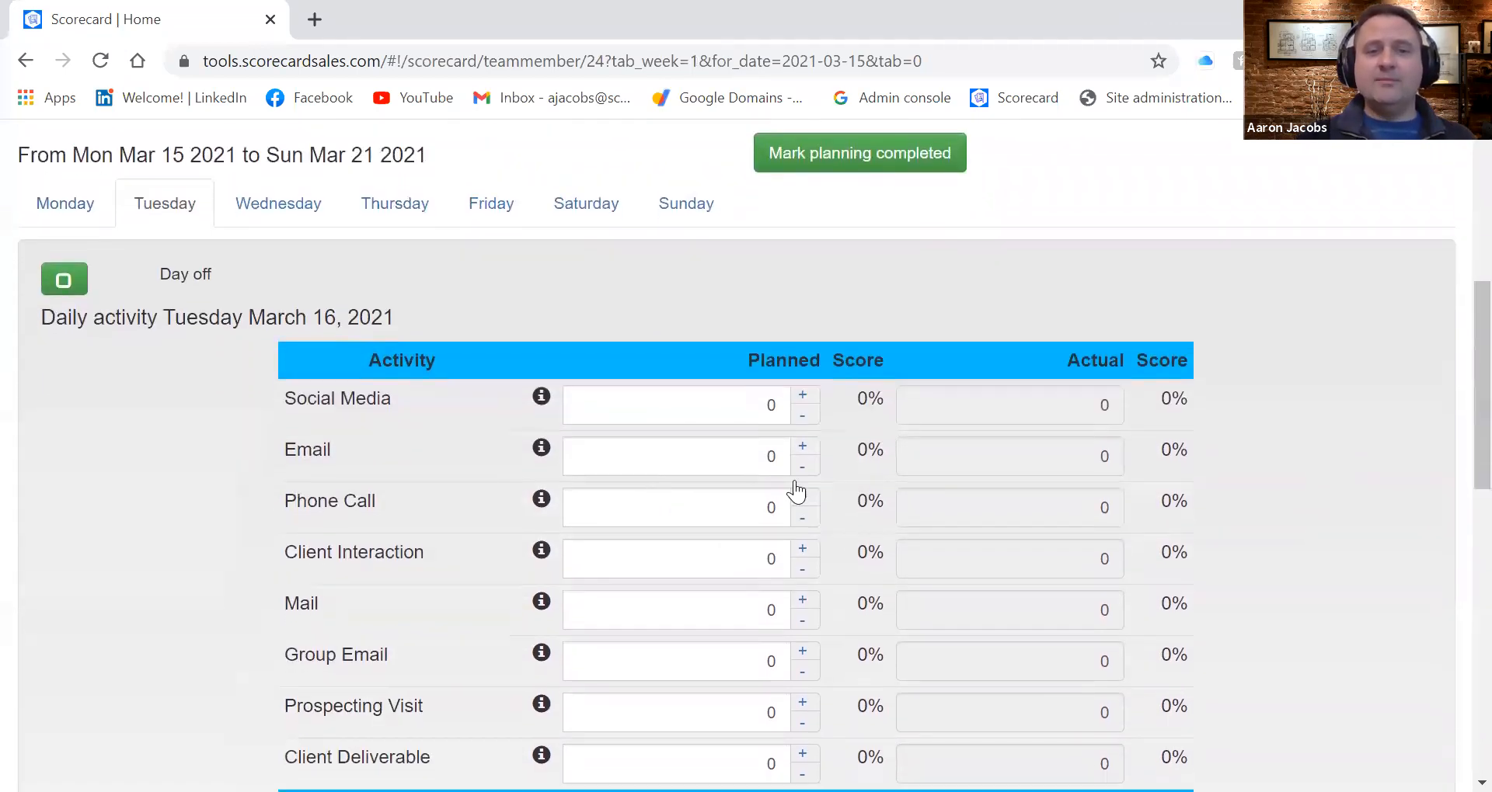
pyautogui.click(782, 457)
pyautogui.write('25')
pyautogui.click(772, 515)
pyautogui.write('2')
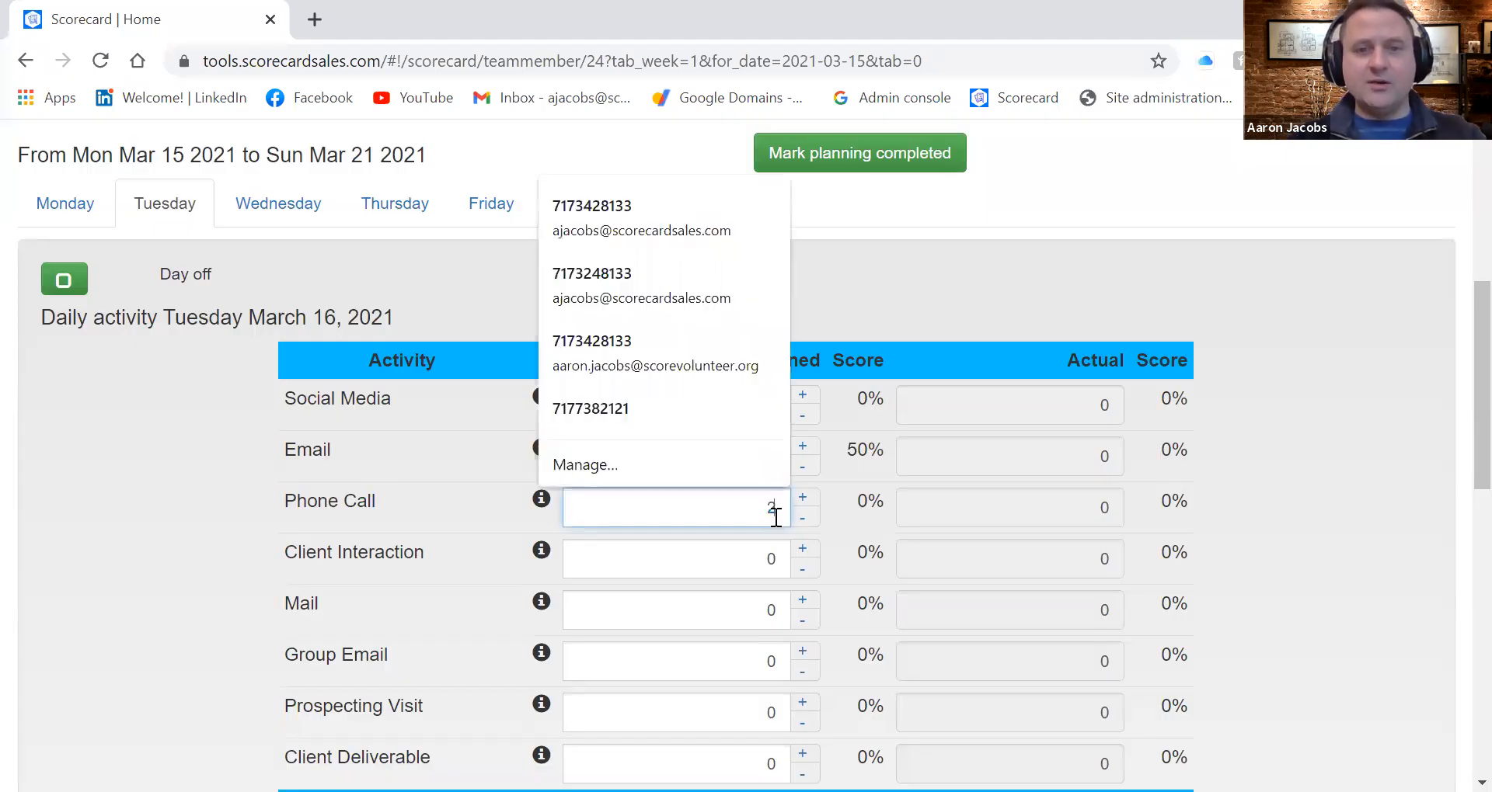
pyautogui.click(839, 541)
# Set Tuesday's planned Prospecting Visits to 4
pyautogui.scroll(-1, 826, 653)
pyautogui.scroll(-2, 842, 612)
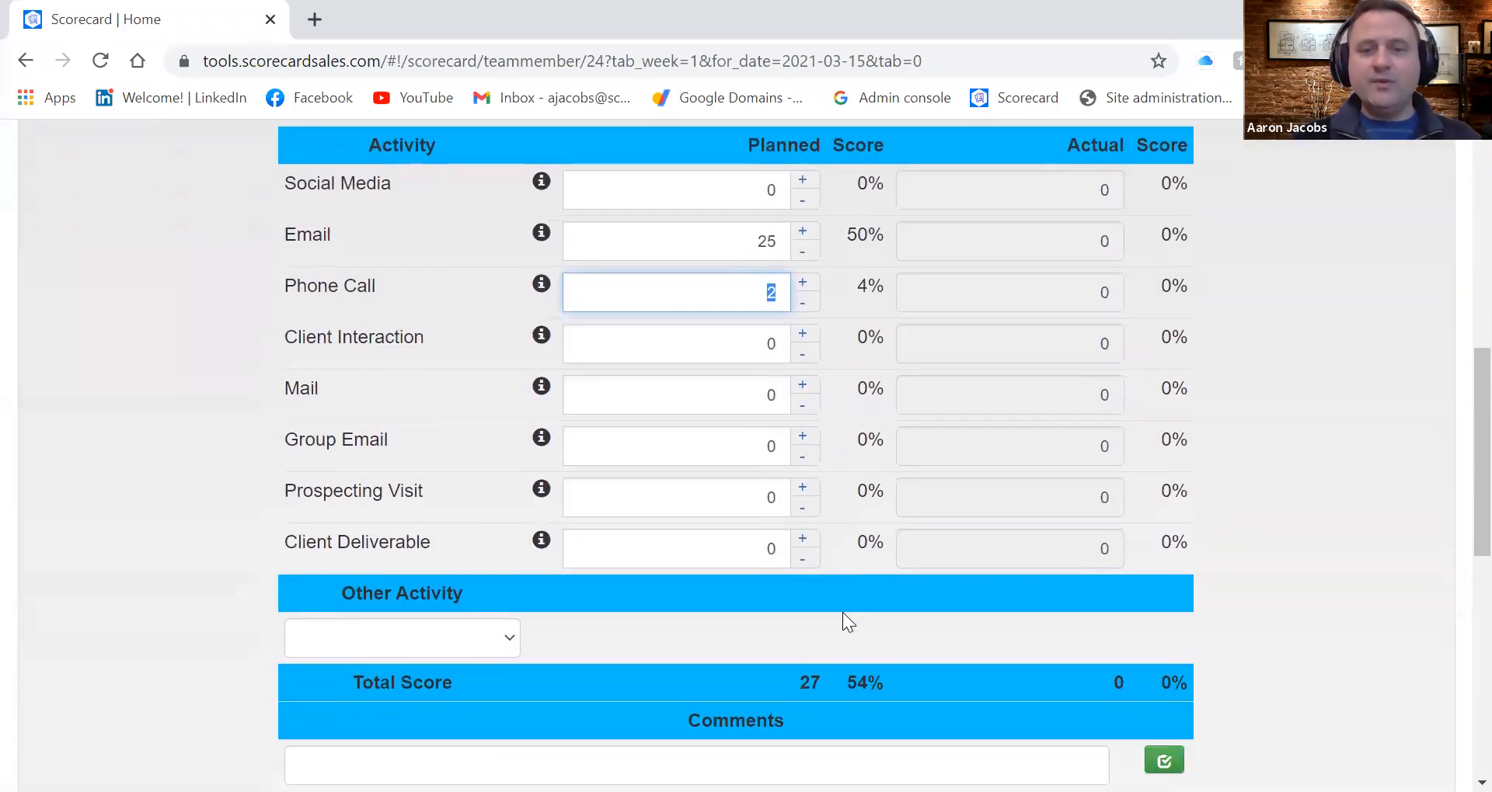
pyautogui.click(779, 499)
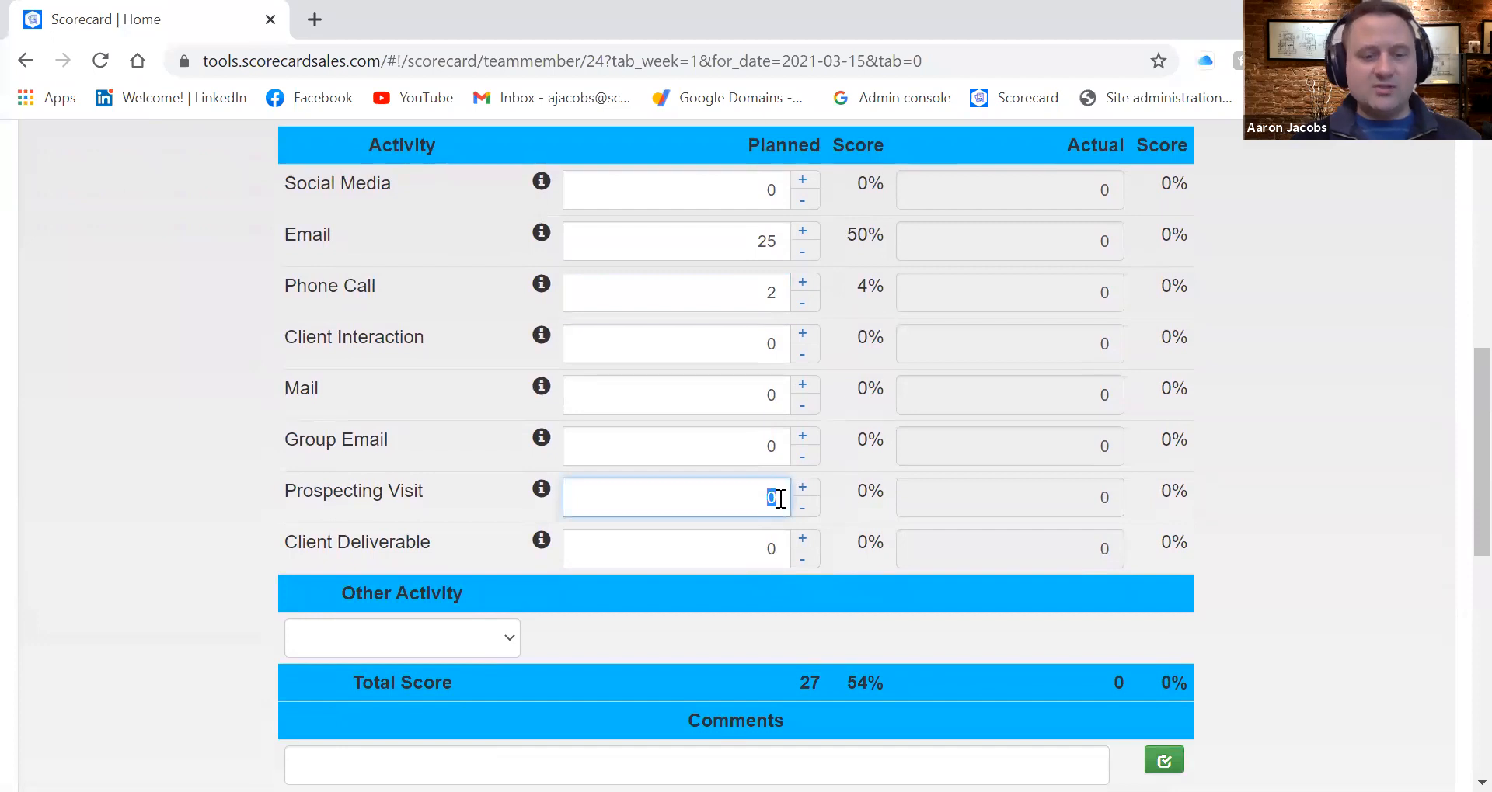
pyautogui.press('BackSpace')
pyautogui.write('4')
pyautogui.click(848, 539)
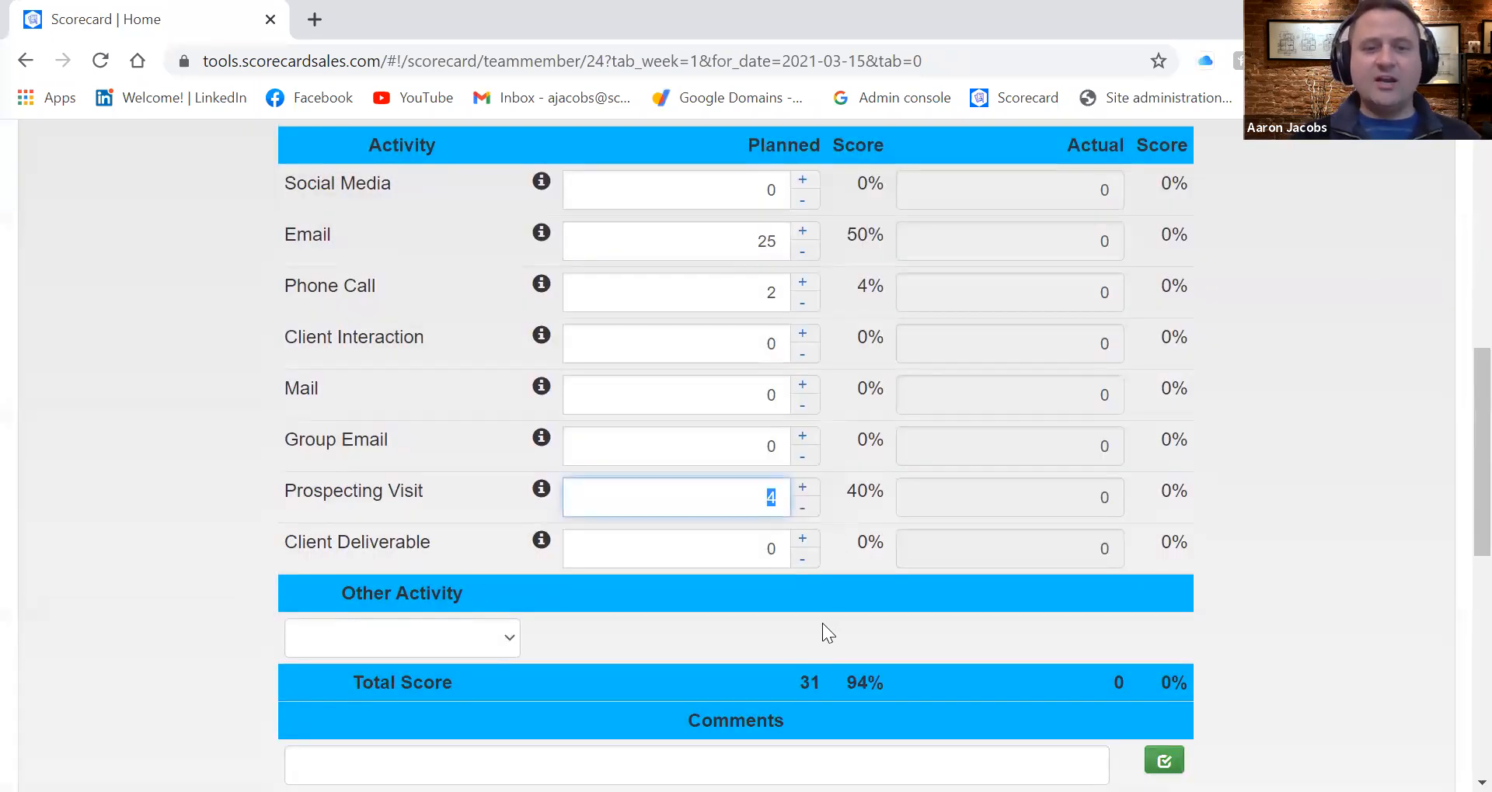
# Mark Wednesday, March 17 as a day off
pyautogui.scroll(5, 818, 630)
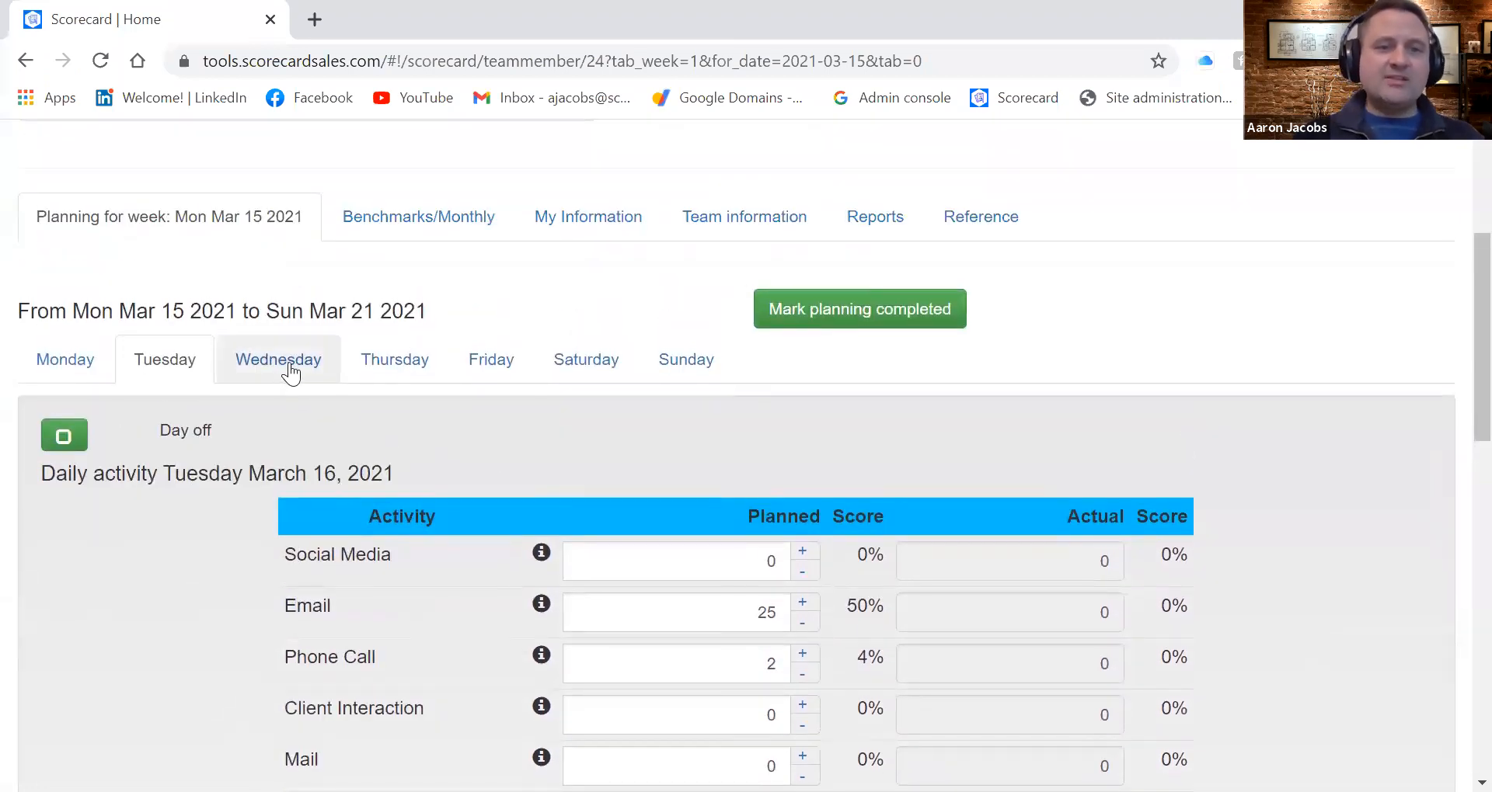
pyautogui.click(284, 370)
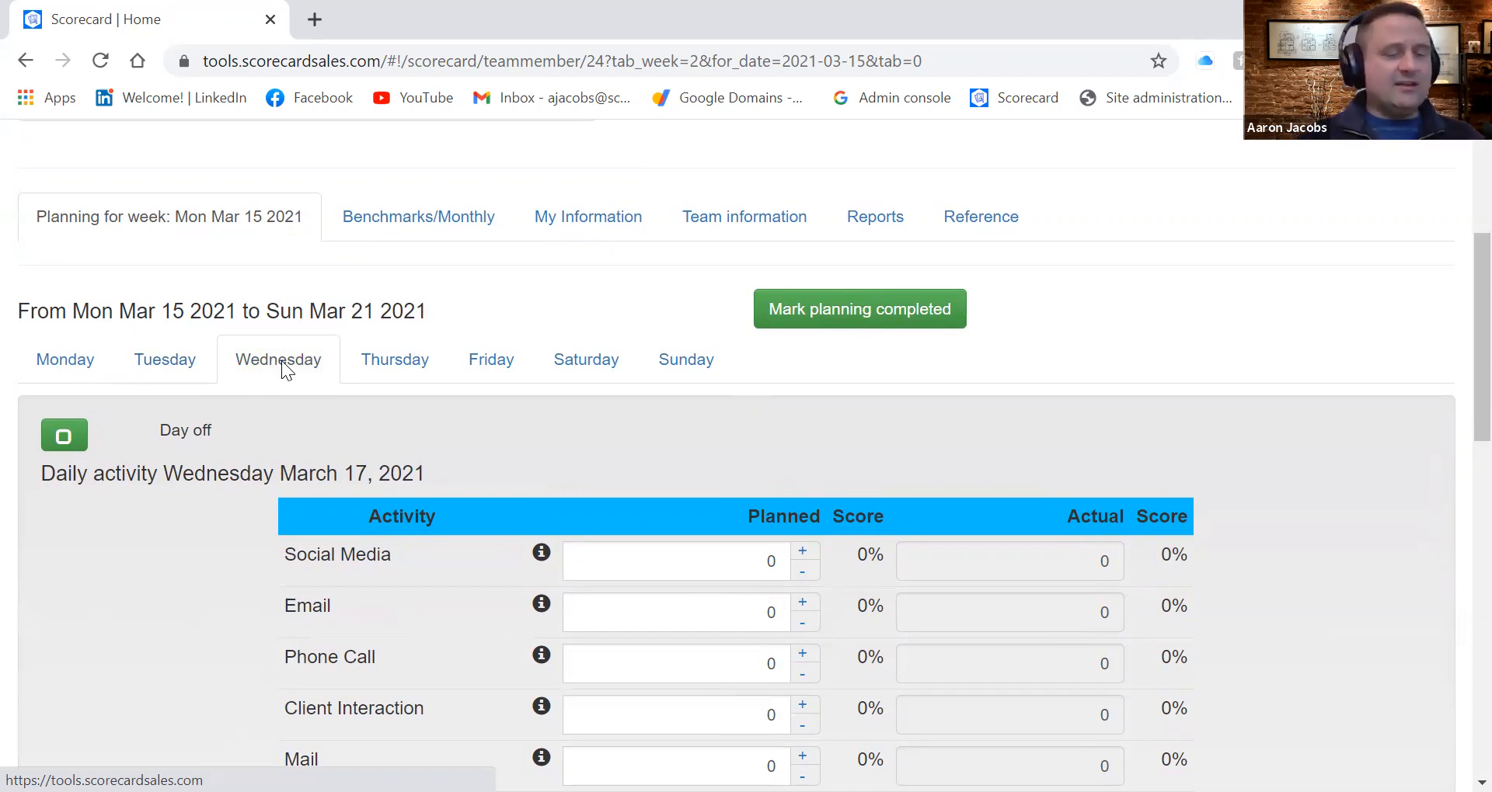
pyautogui.click(64, 436)
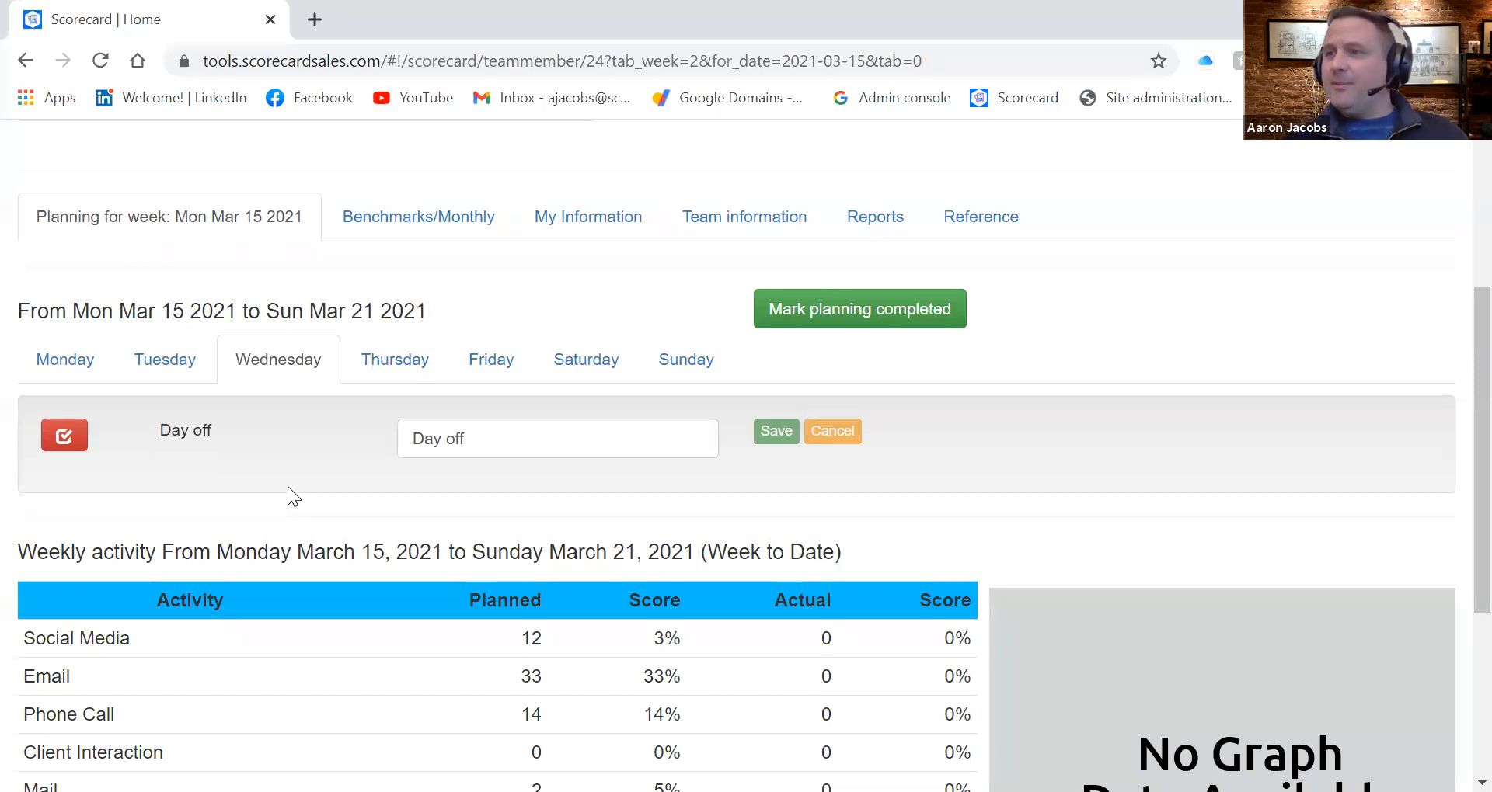
# Review the weekly activity summary and go back over Tuesday's plan
pyautogui.scroll(-4, 287, 486)
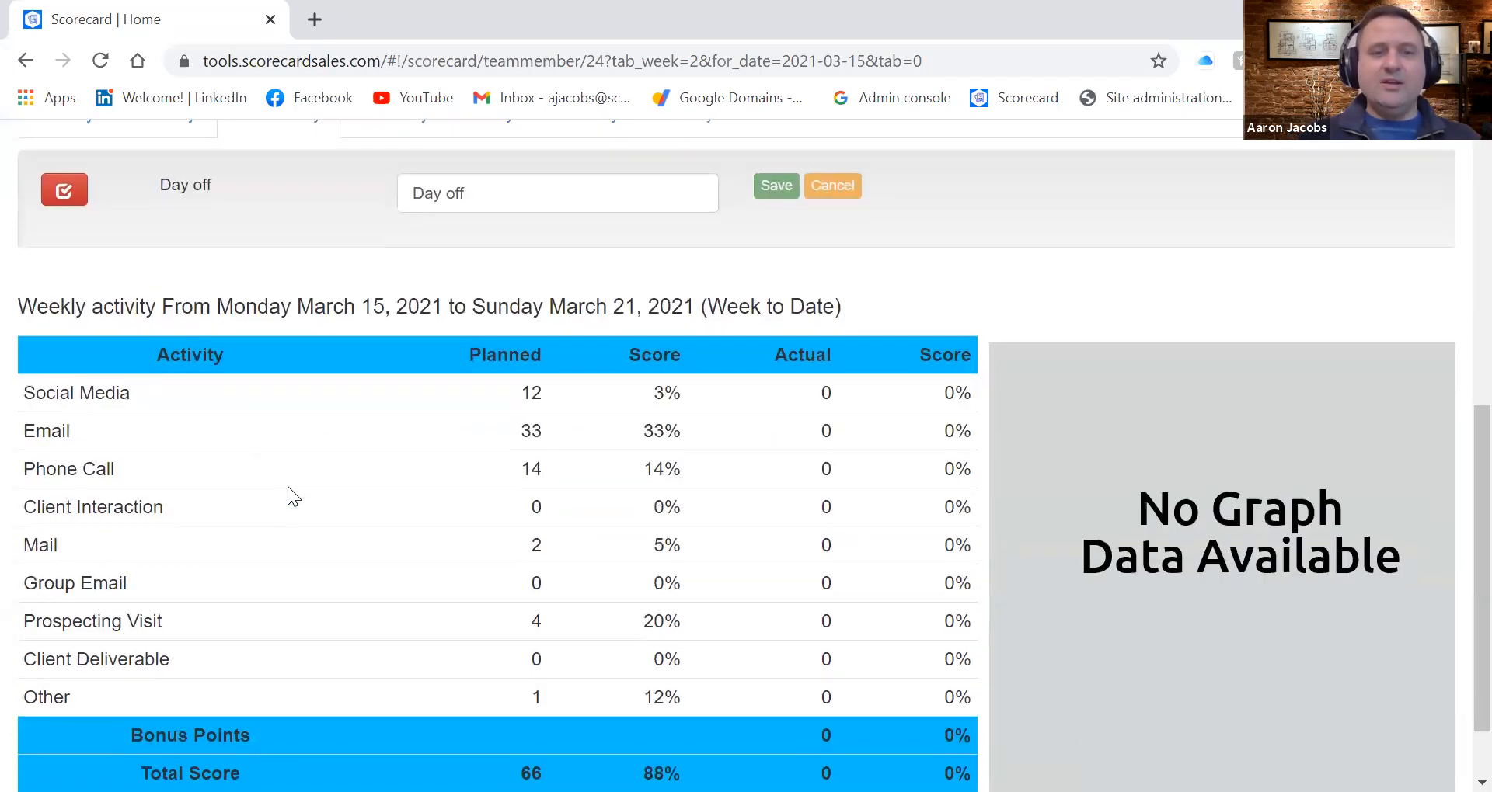
pyautogui.scroll(3, 288, 486)
pyautogui.scroll(3, 288, 487)
pyautogui.click(177, 448)
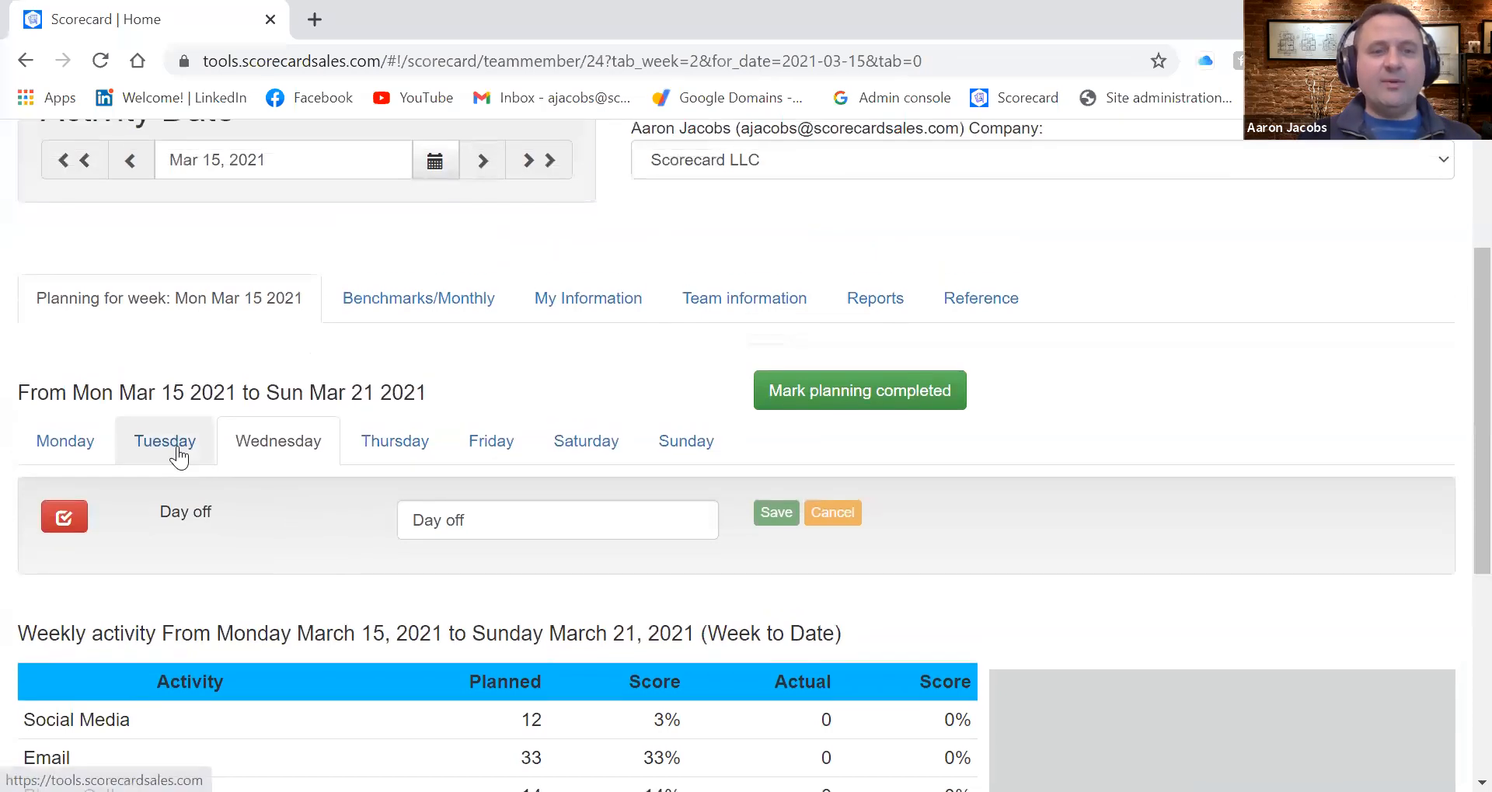
pyautogui.scroll(-9, 418, 669)
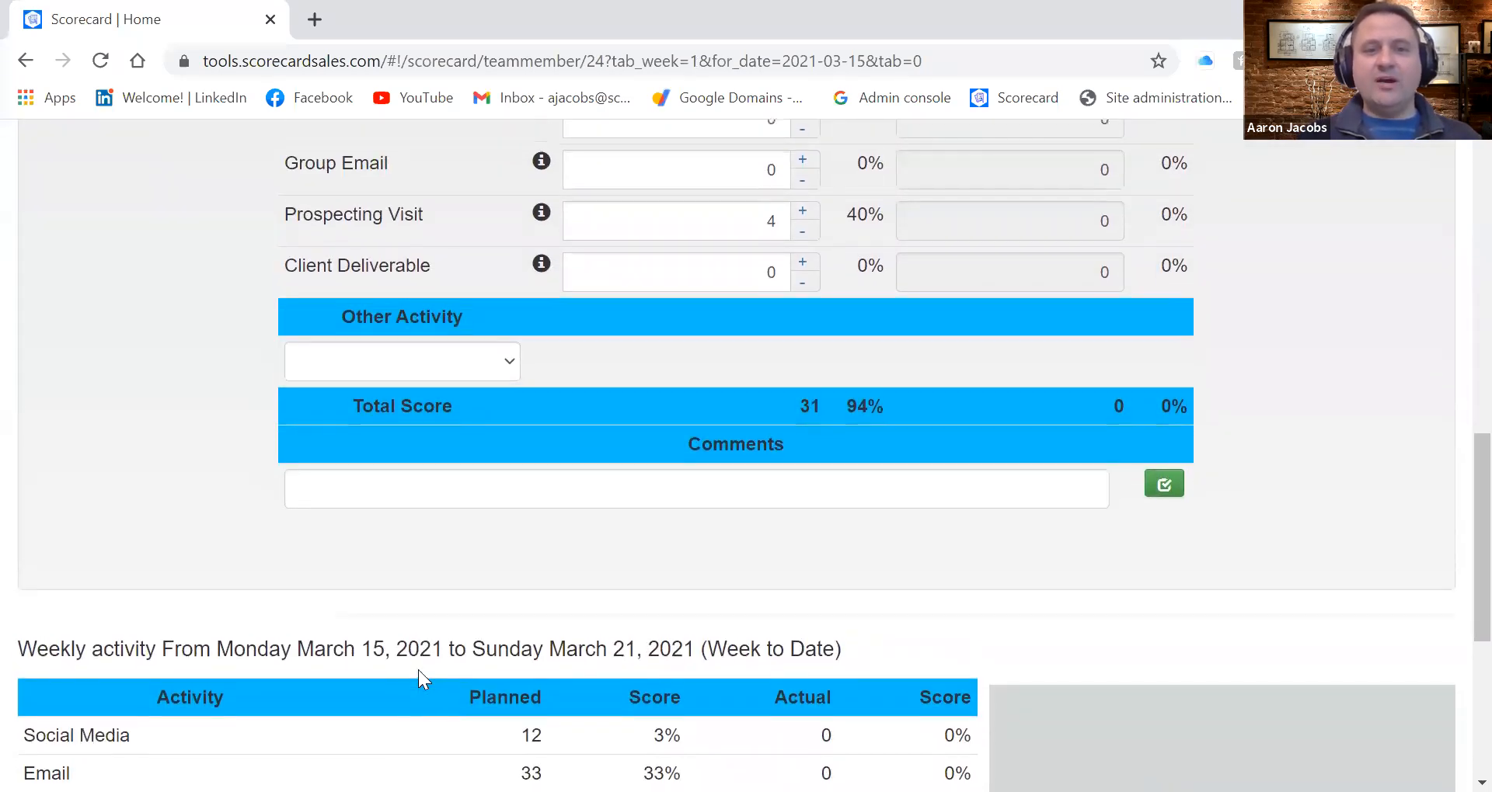
# Add the comment "Visiting 4 new companies" to Tuesday's plan
pyautogui.click(406, 488)
pyautogui.write('Vs')
pyautogui.press('BackSpace')
pyautogui.write('isiting ')
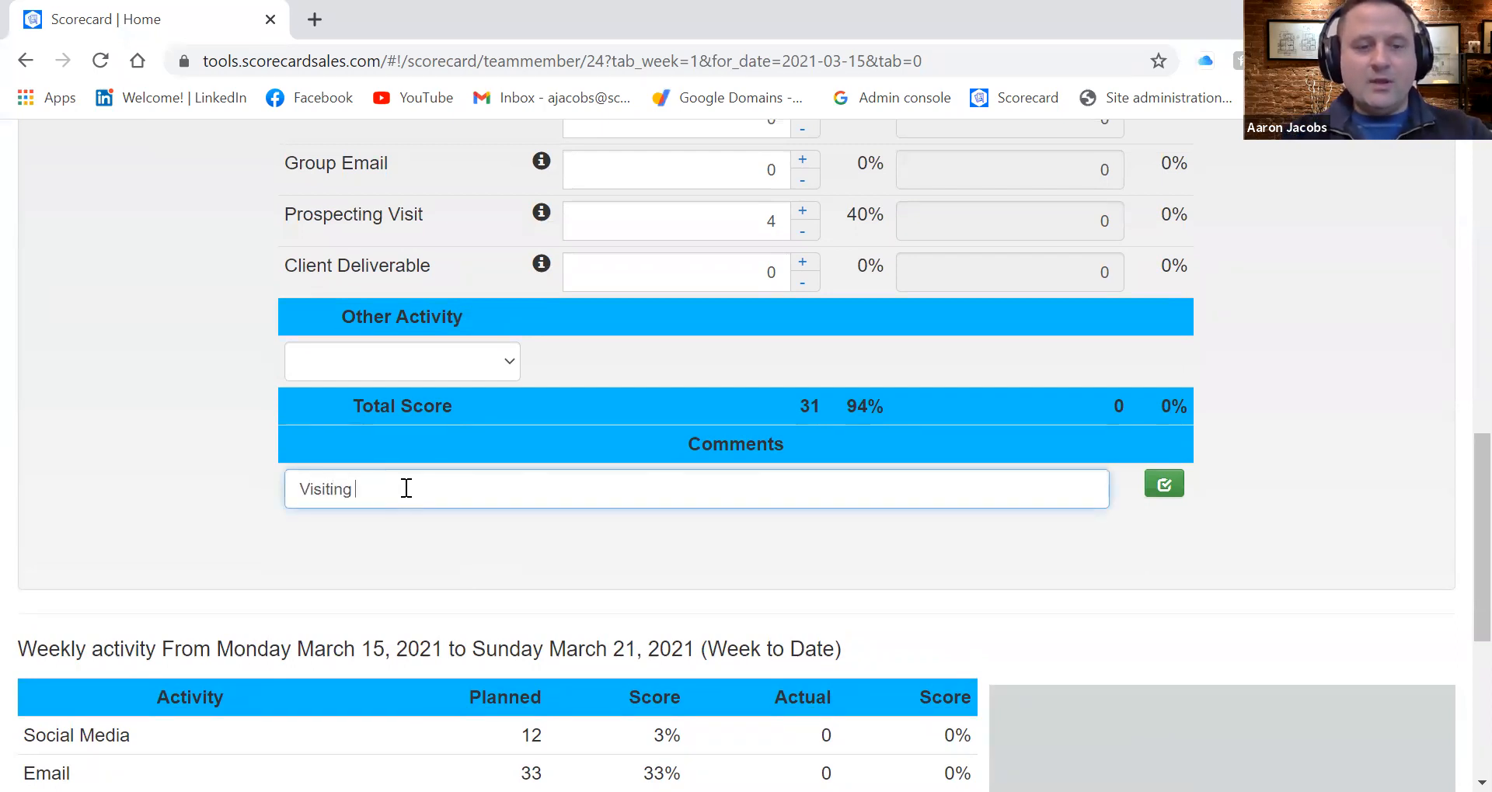
pyautogui.write('4 new companies')
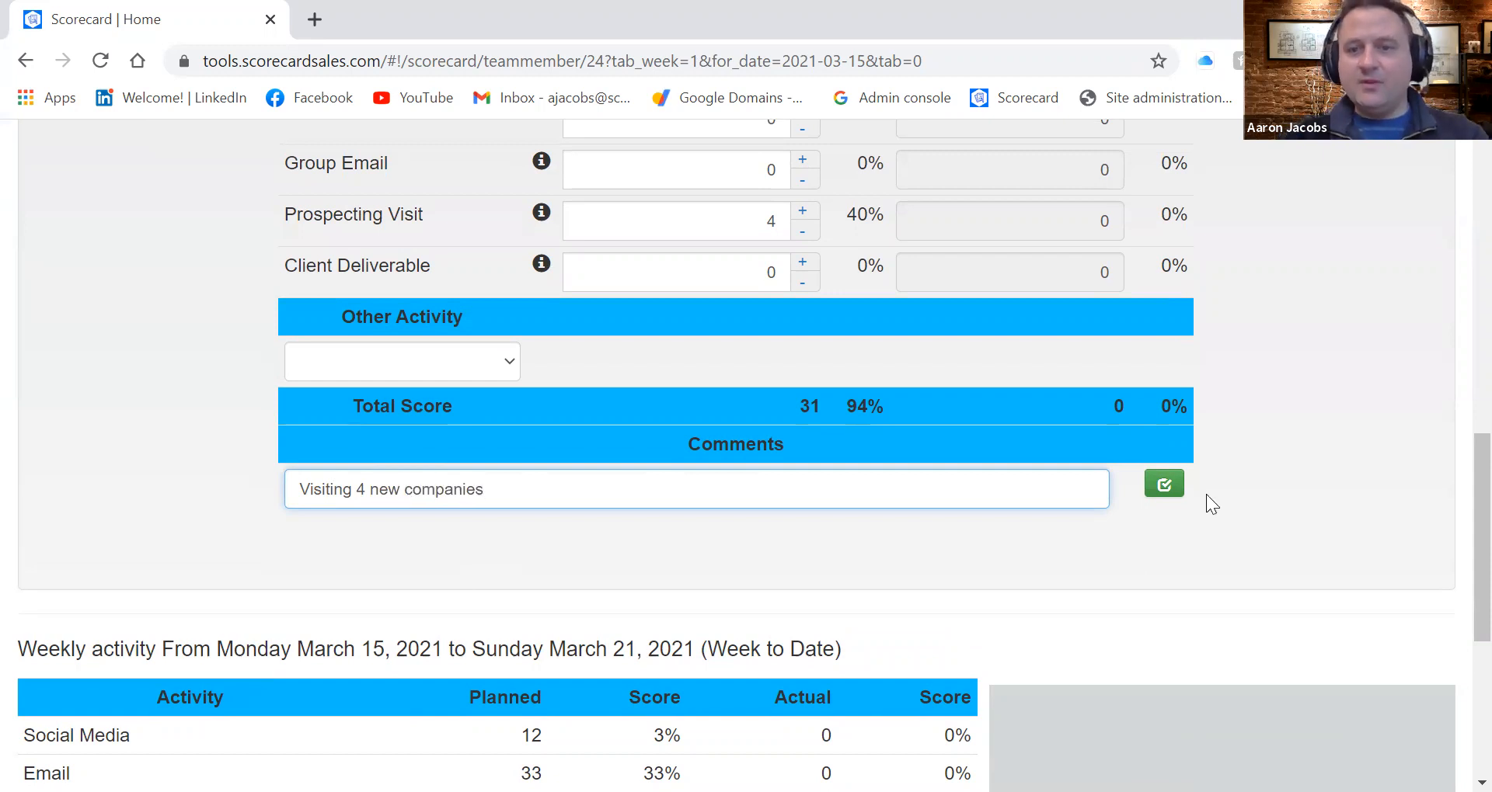
pyautogui.click(1164, 485)
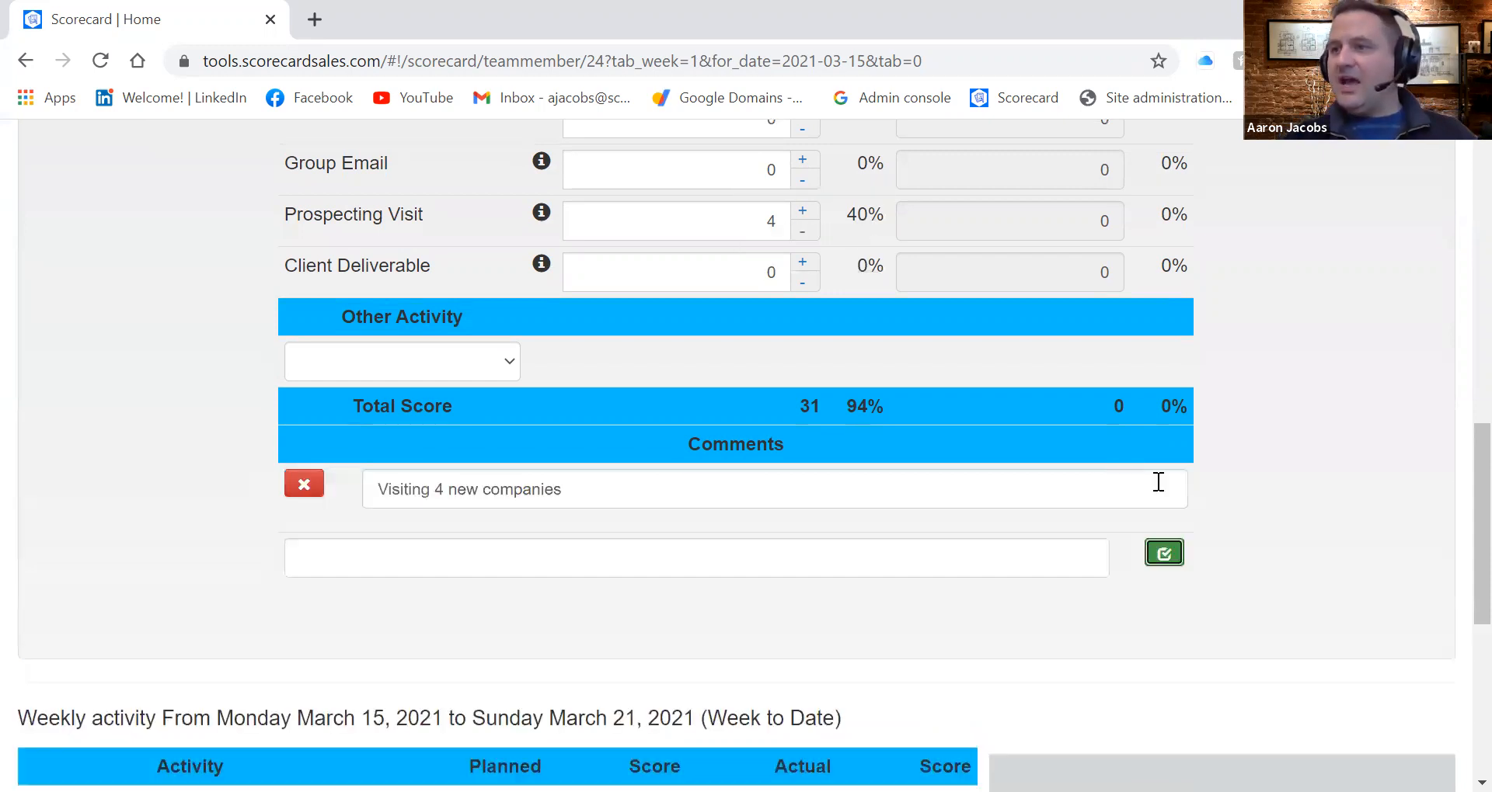
# Add a second comment to Tuesday's plan reading "take off early for a doctor appointment"
pyautogui.click(497, 573)
pyautogui.write('take of')
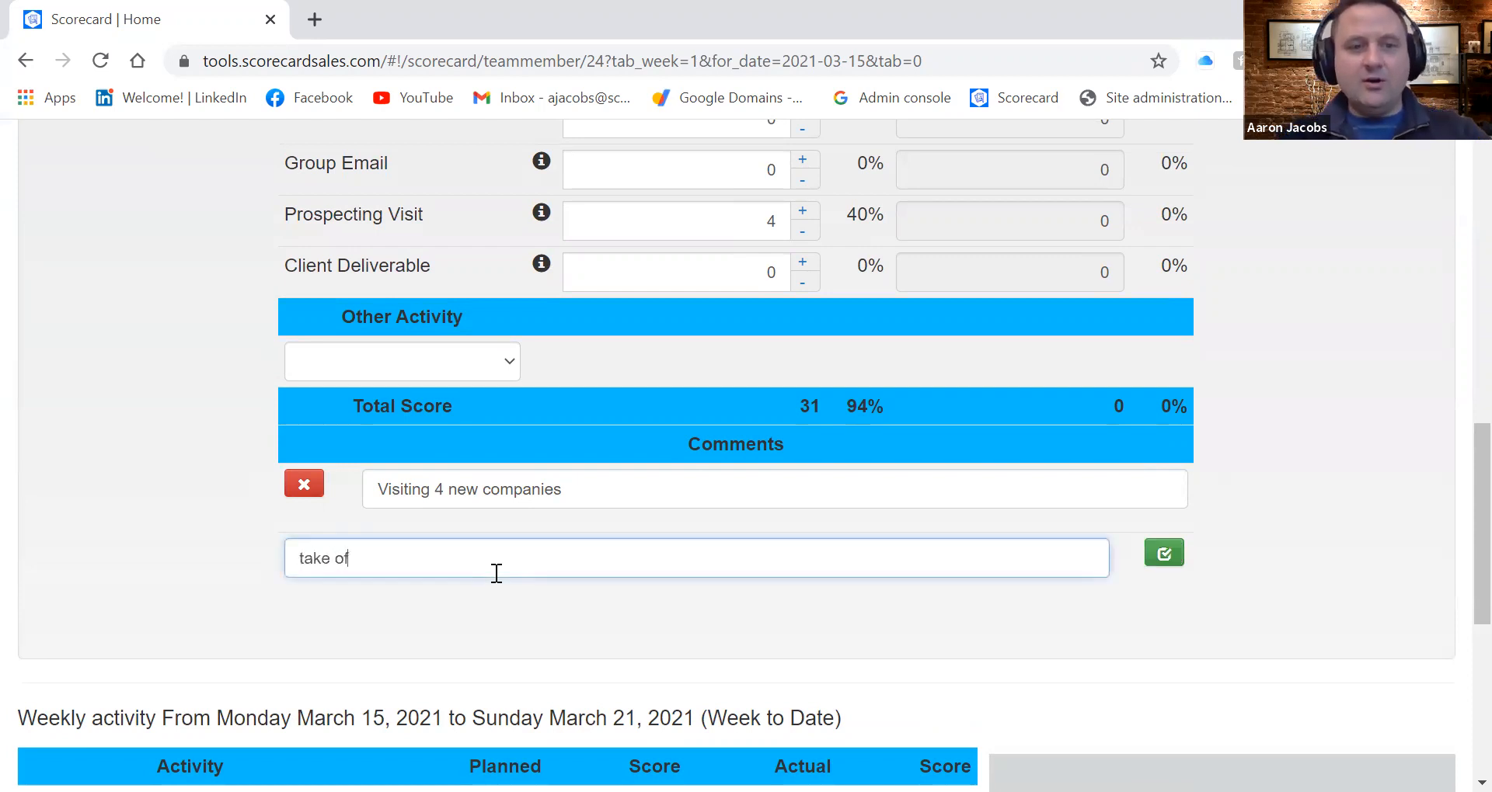
pyautogui.write('f early for')
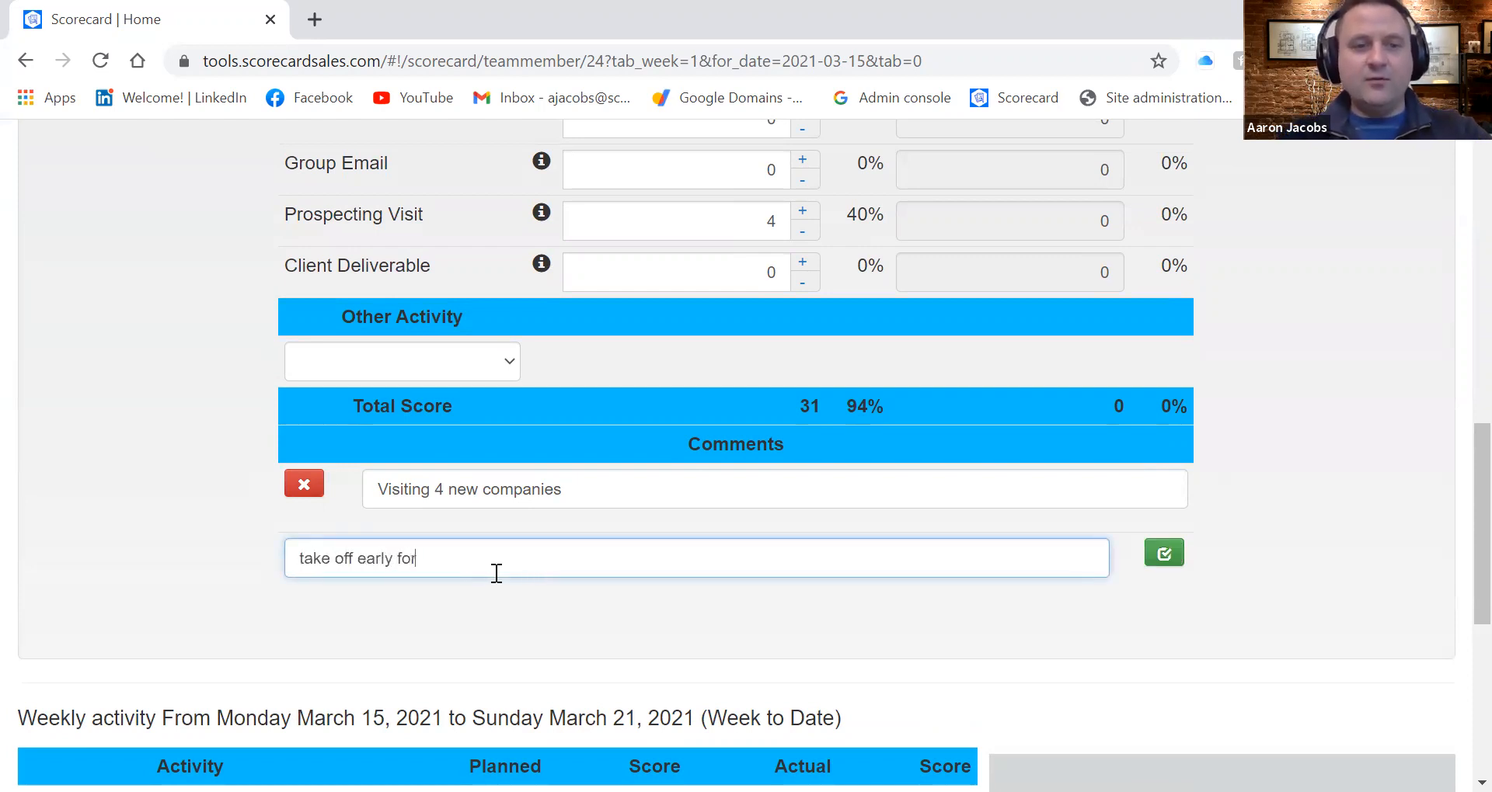
pyautogui.write(' a doctor appointment')
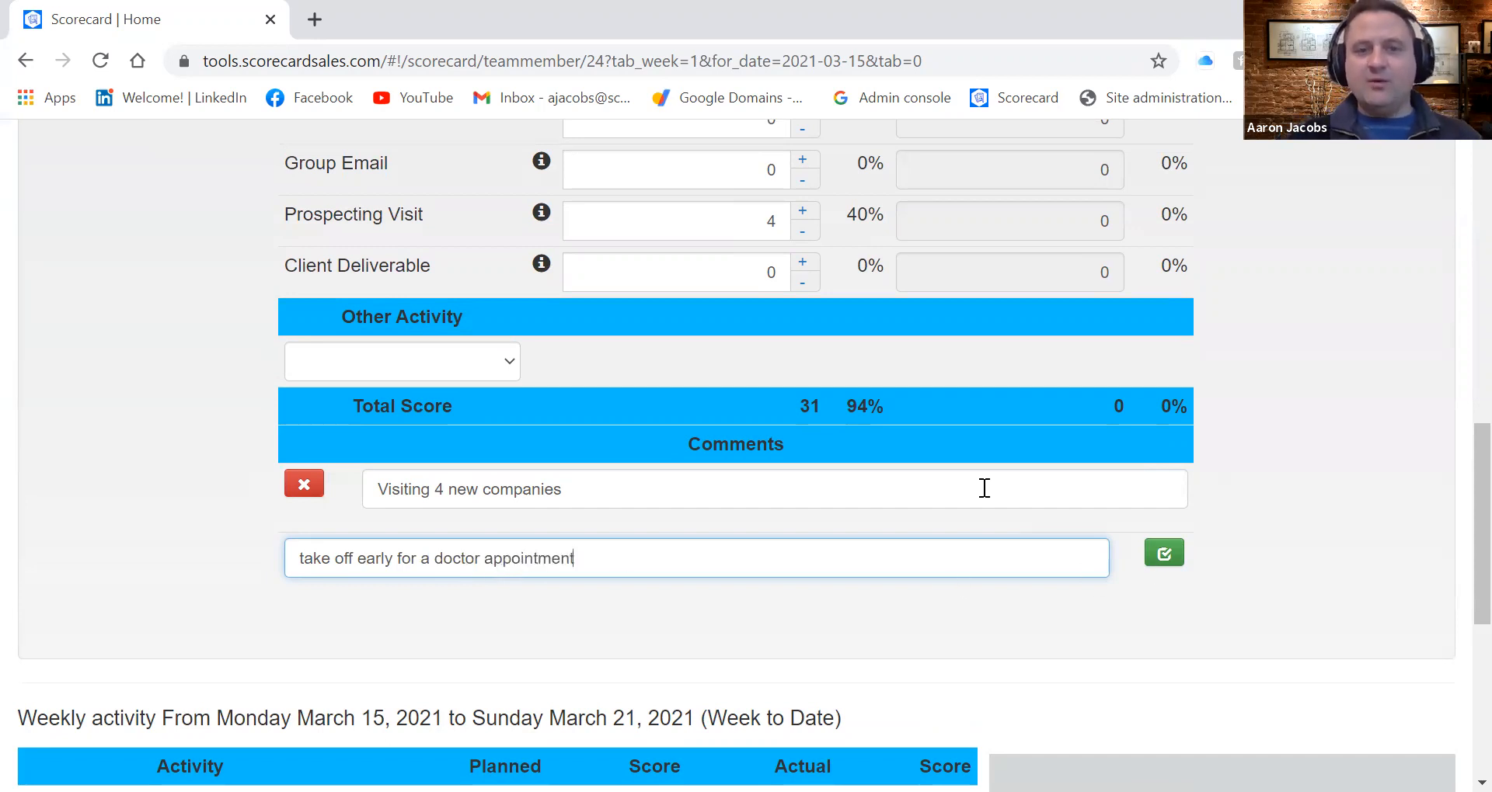
pyautogui.click(1163, 555)
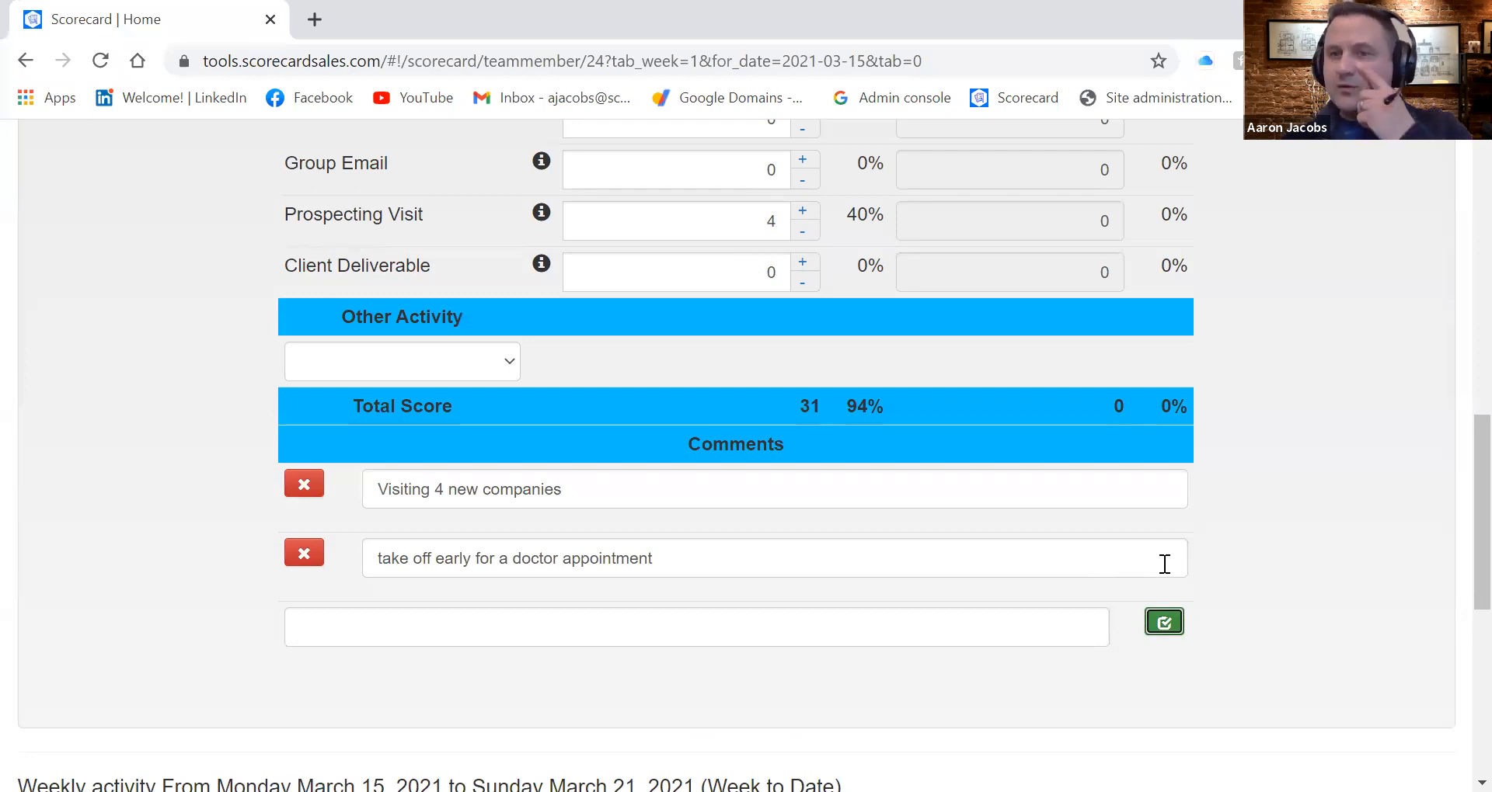
# Mark the planning for the week of March 15, 2021 as completed and look over the weekly activity summary
pyautogui.scroll(10, 1164, 564)
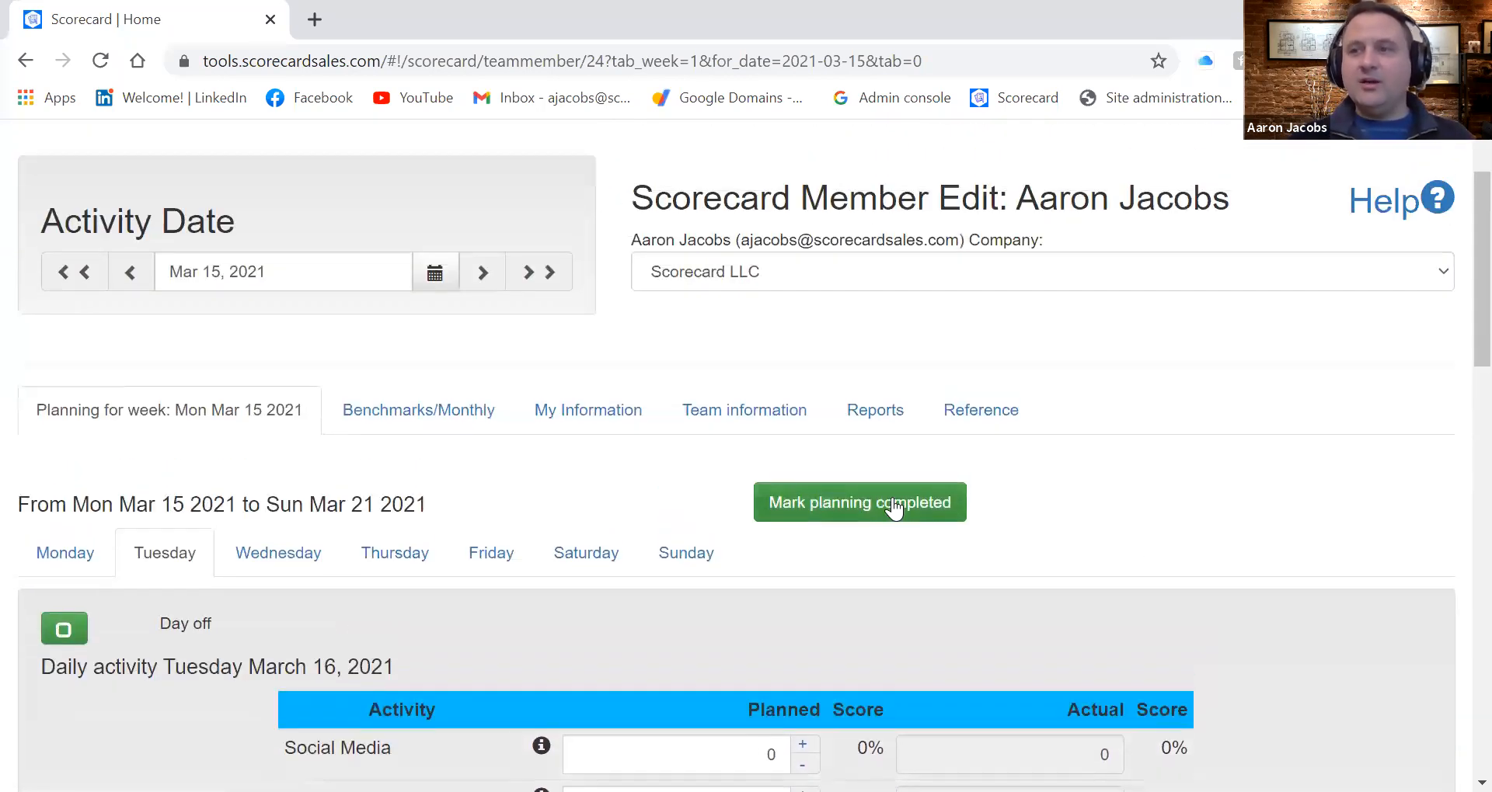
pyautogui.click(884, 509)
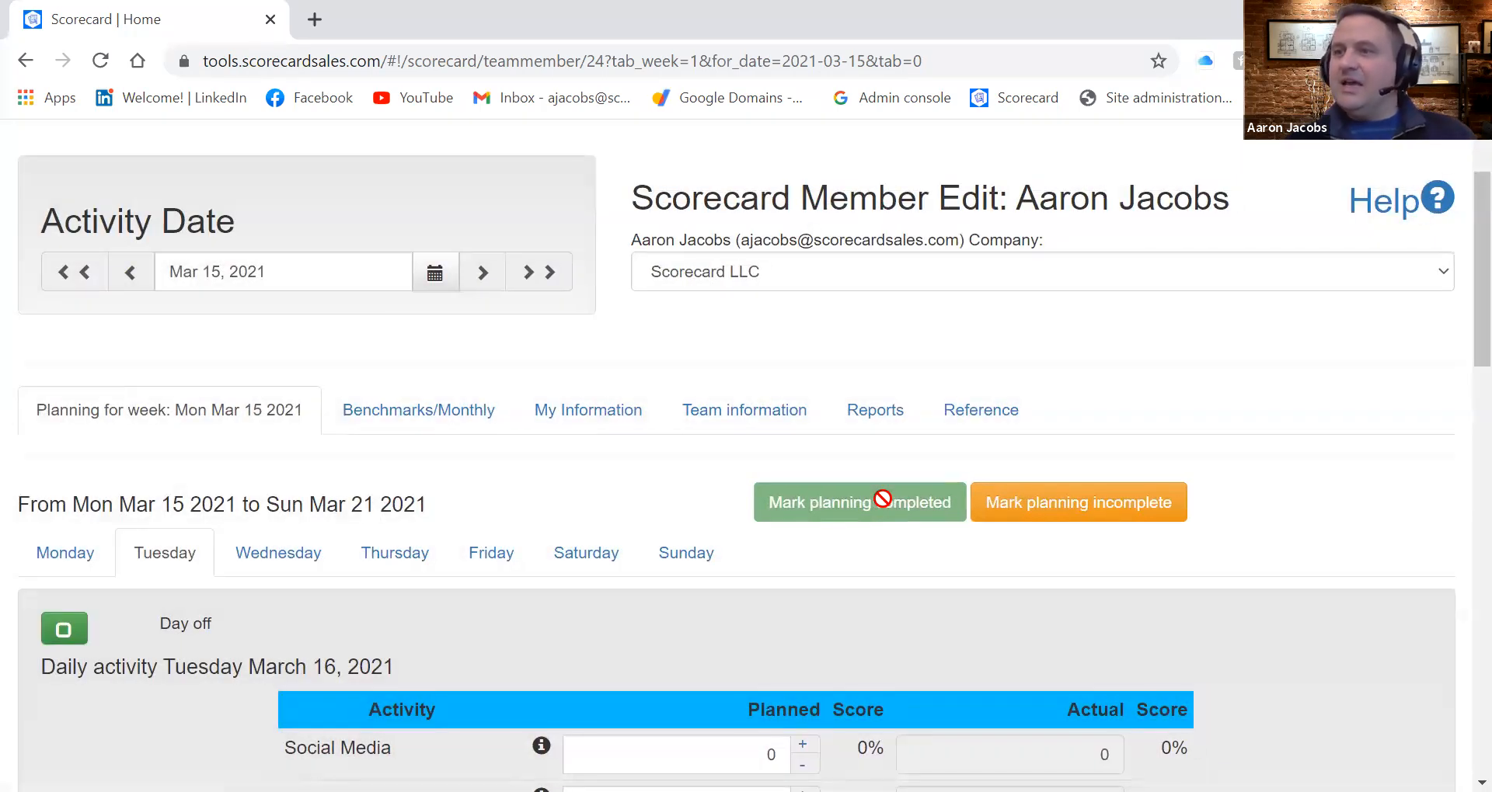
pyautogui.scroll(-14, 680, 618)
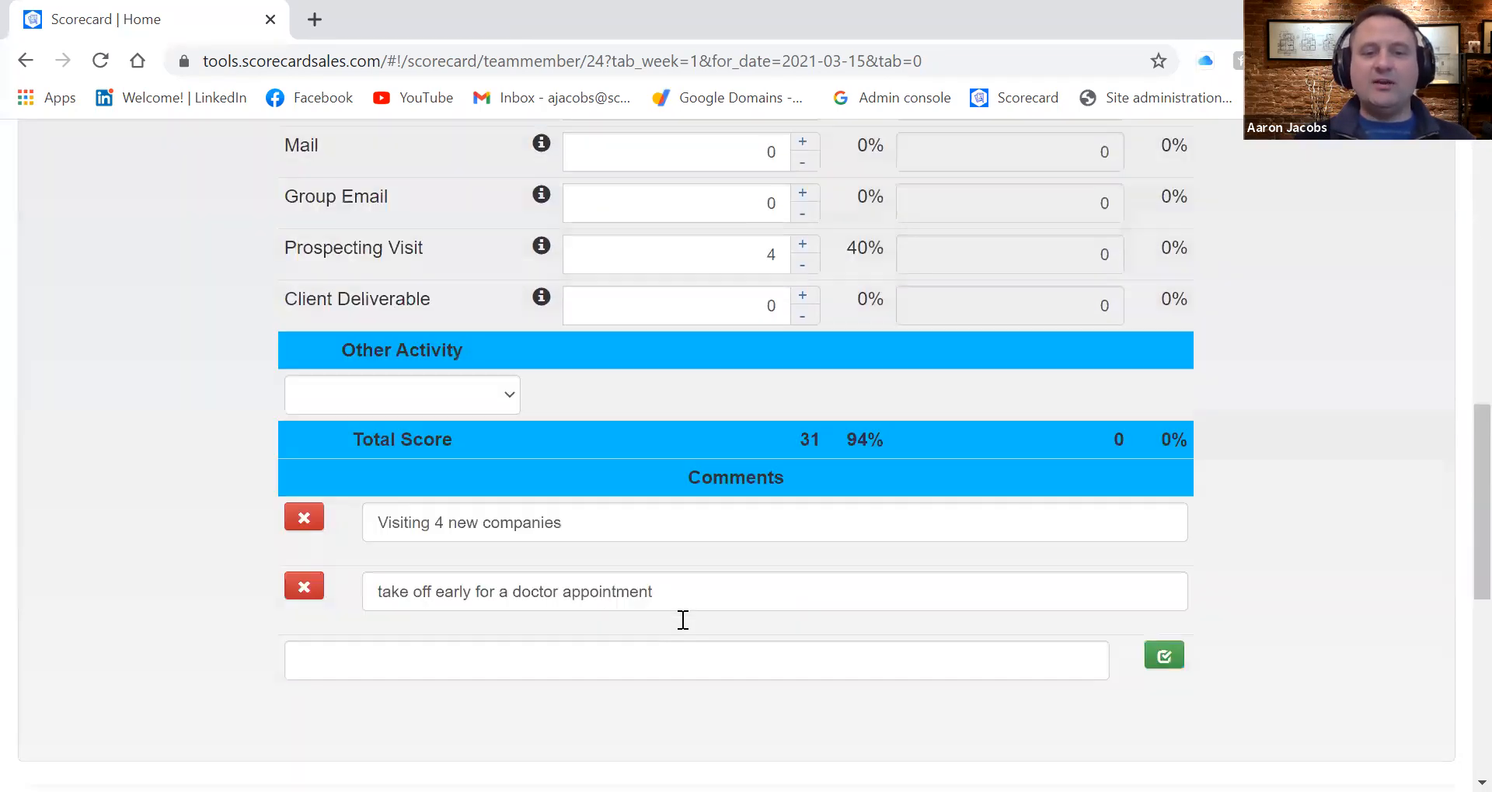
pyautogui.scroll(-4, 680, 618)
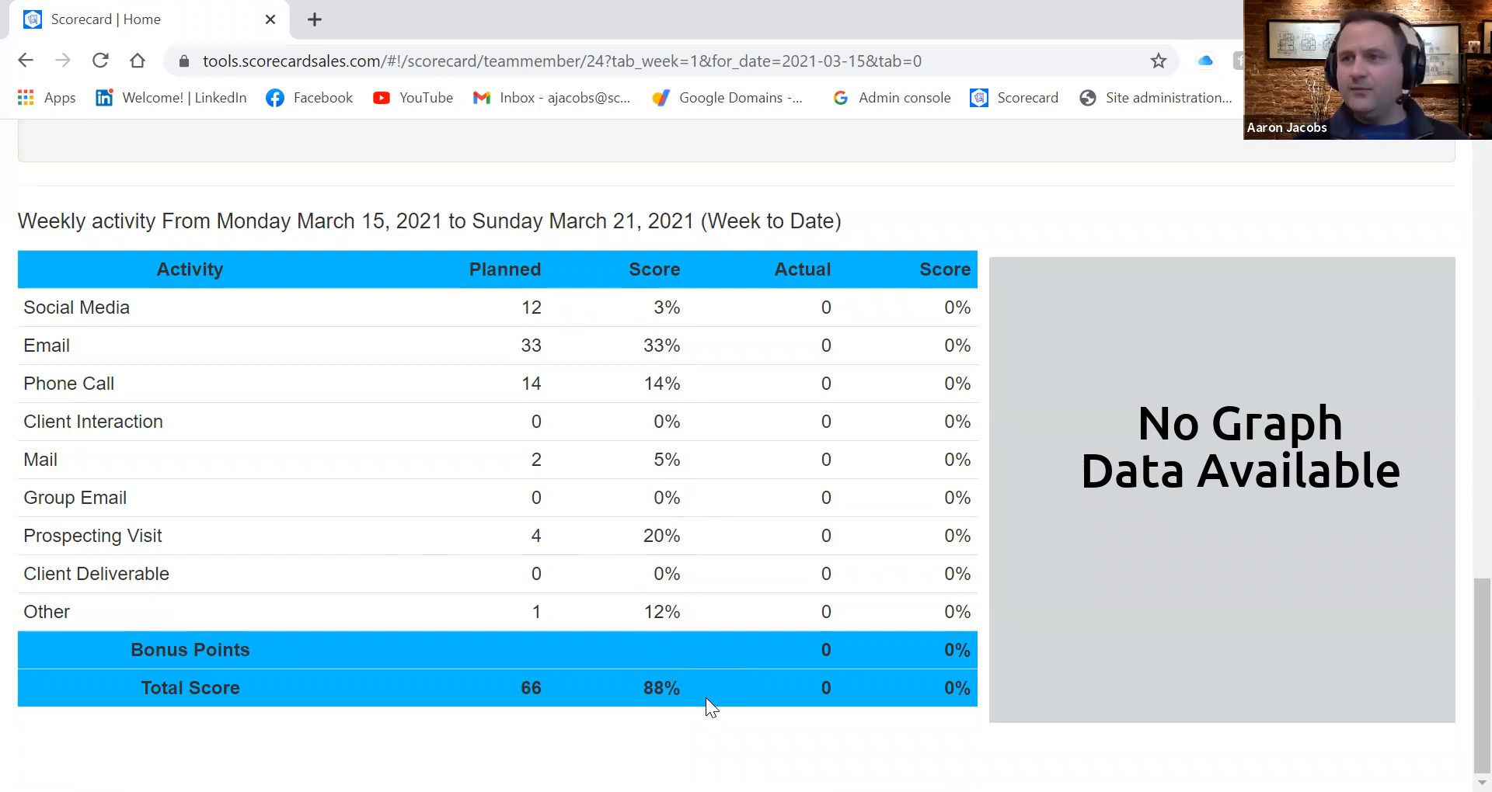
# Change the activity date to February 15, 2021
pyautogui.scroll(20, 706, 698)
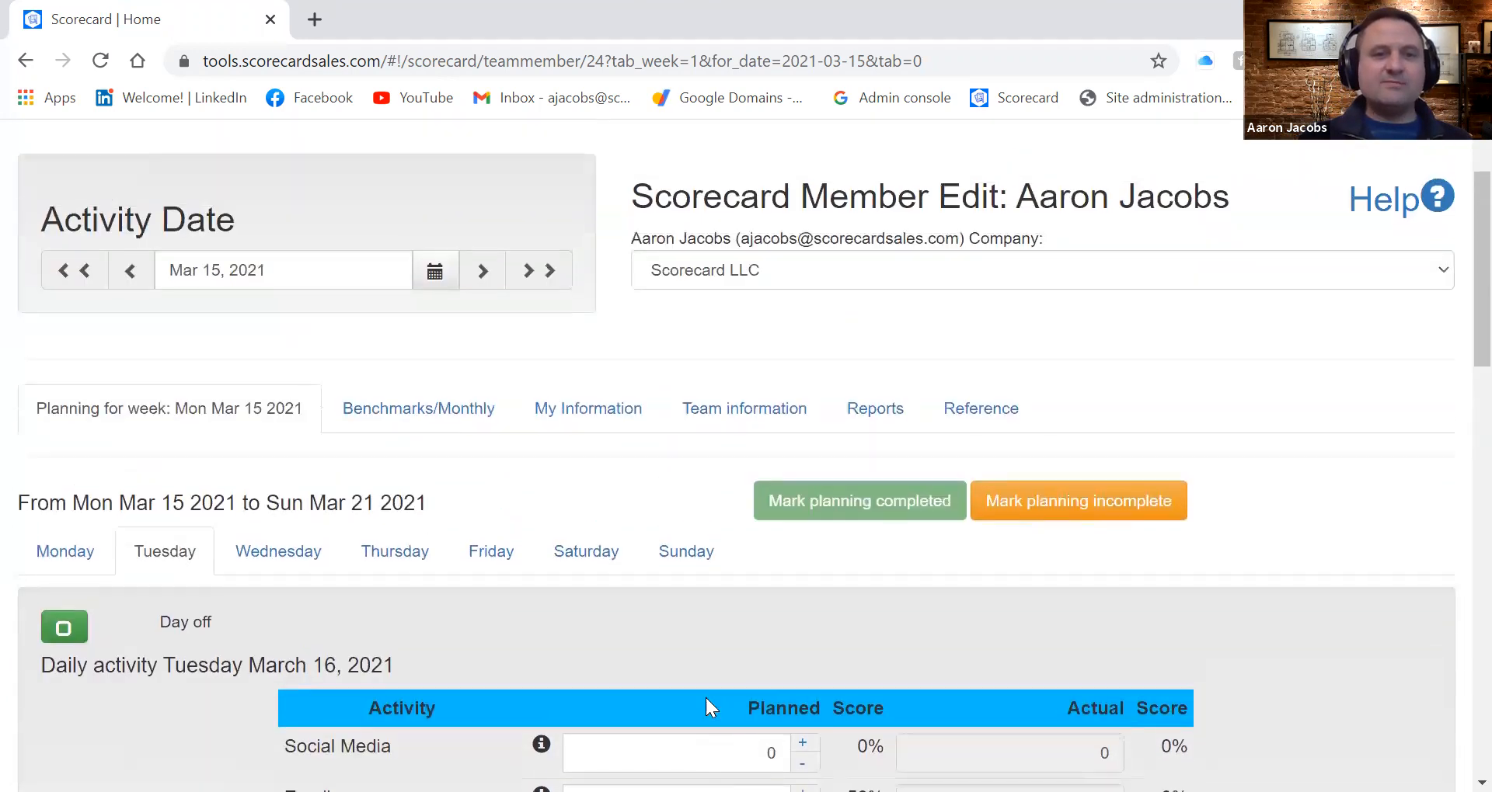
pyautogui.scroll(1, 705, 698)
pyautogui.click(436, 351)
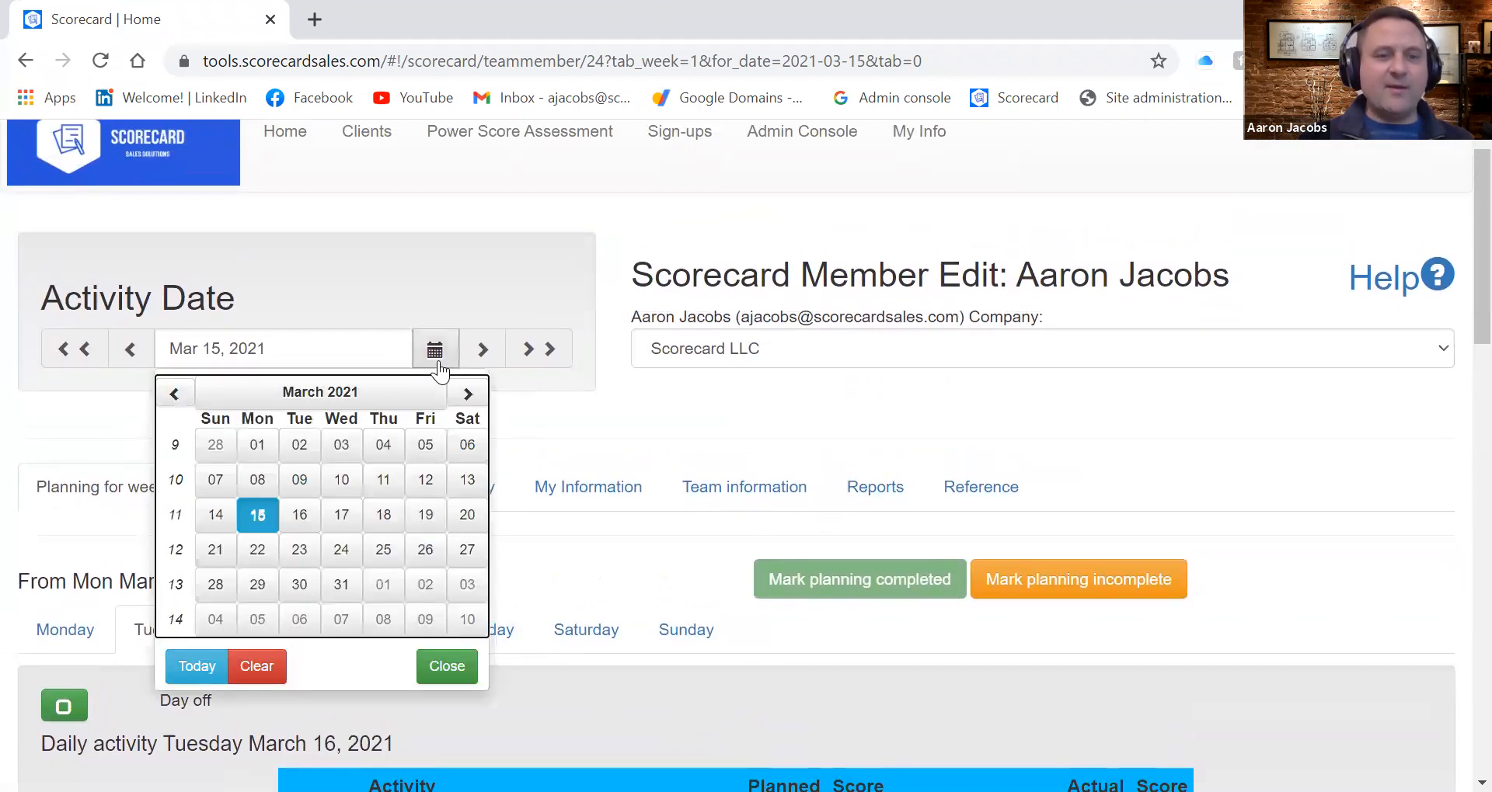
pyautogui.click(174, 394)
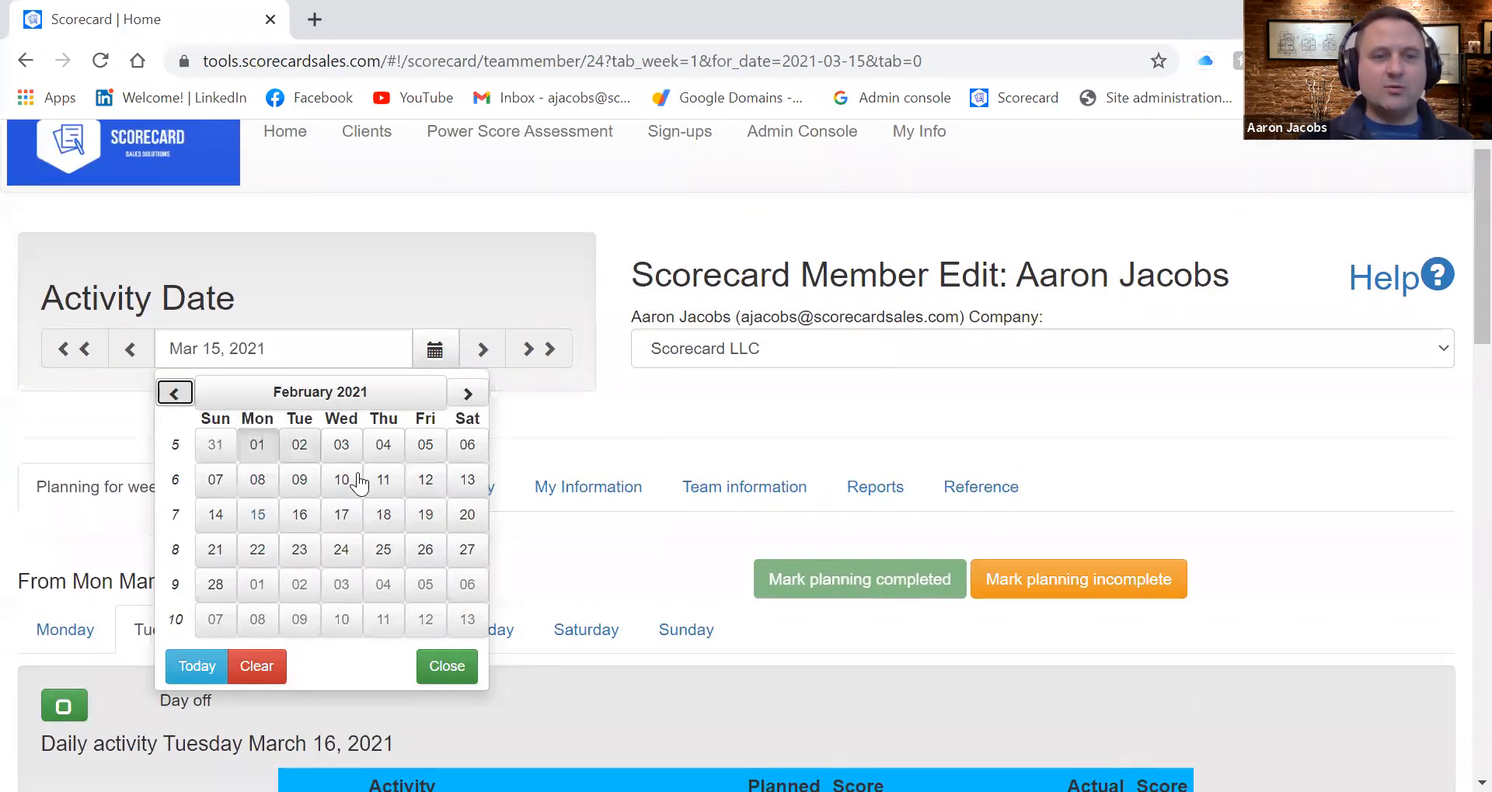
pyautogui.click(257, 514)
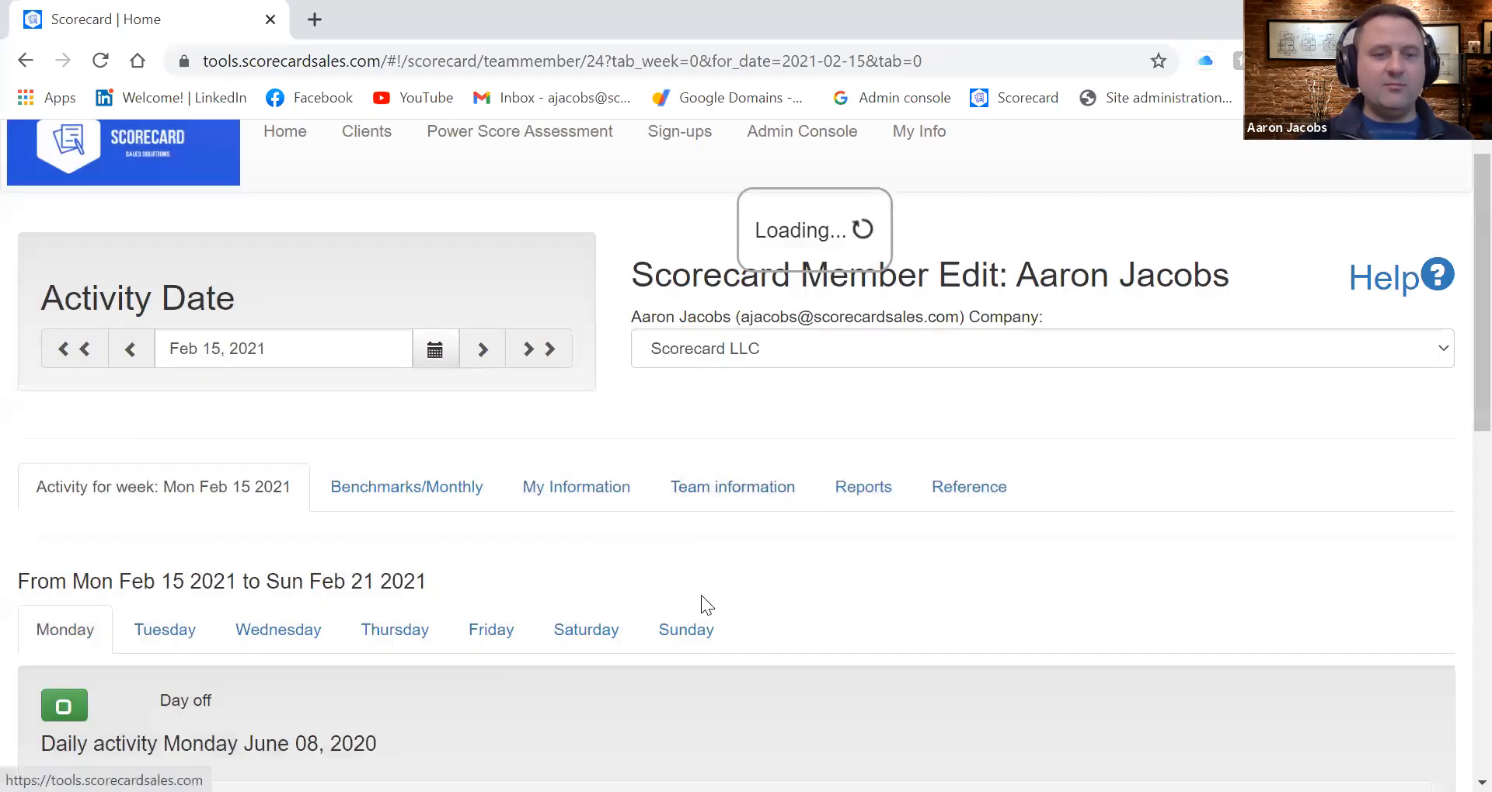
# Look over Monday, February 15's planned activities and set the actual Social Media count to 5
pyautogui.scroll(-5, 739, 627)
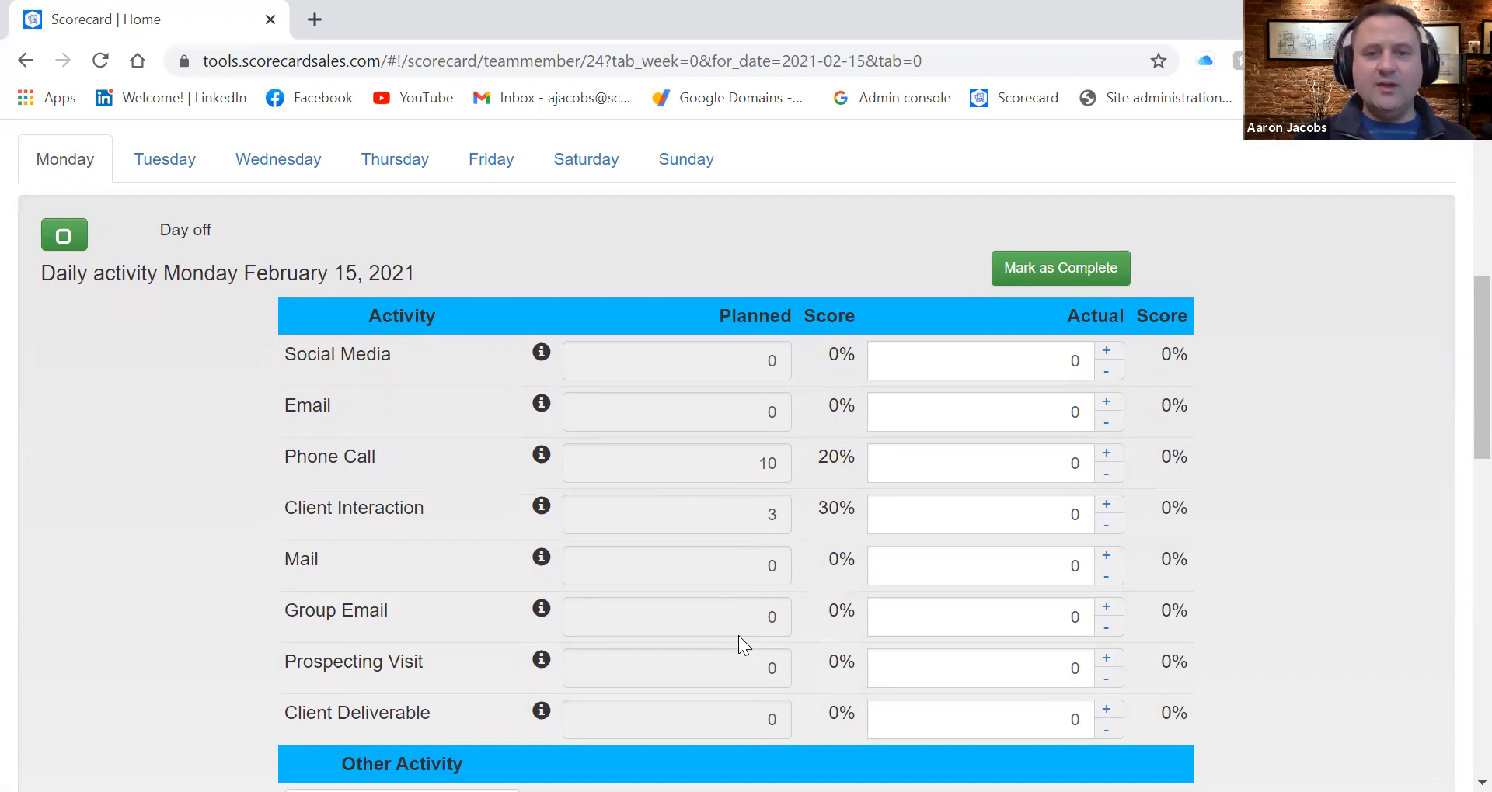
pyautogui.scroll(-2, 738, 635)
pyautogui.scroll(-1, 736, 639)
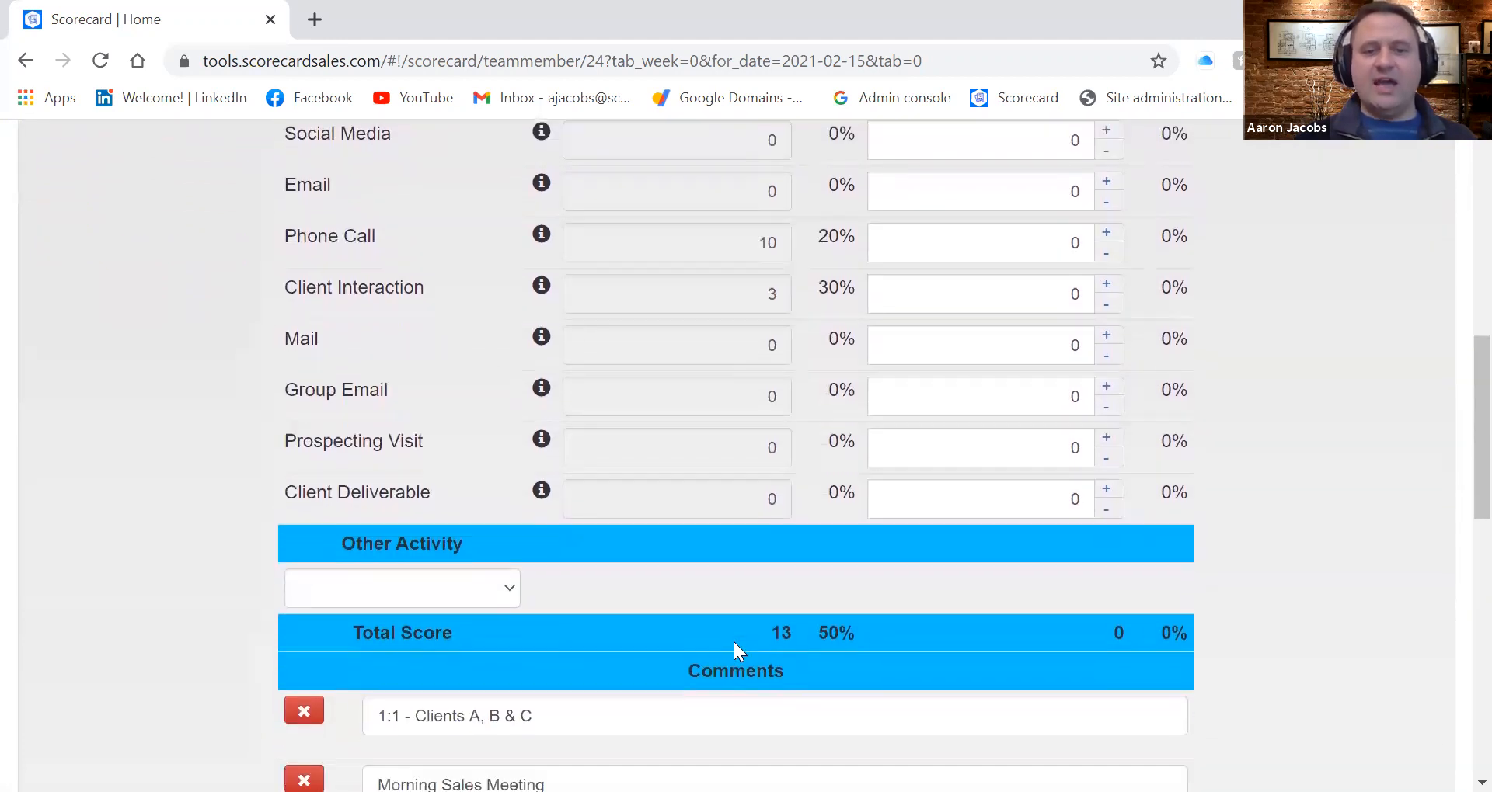
pyautogui.scroll(2, 733, 641)
pyautogui.scroll(3, 733, 642)
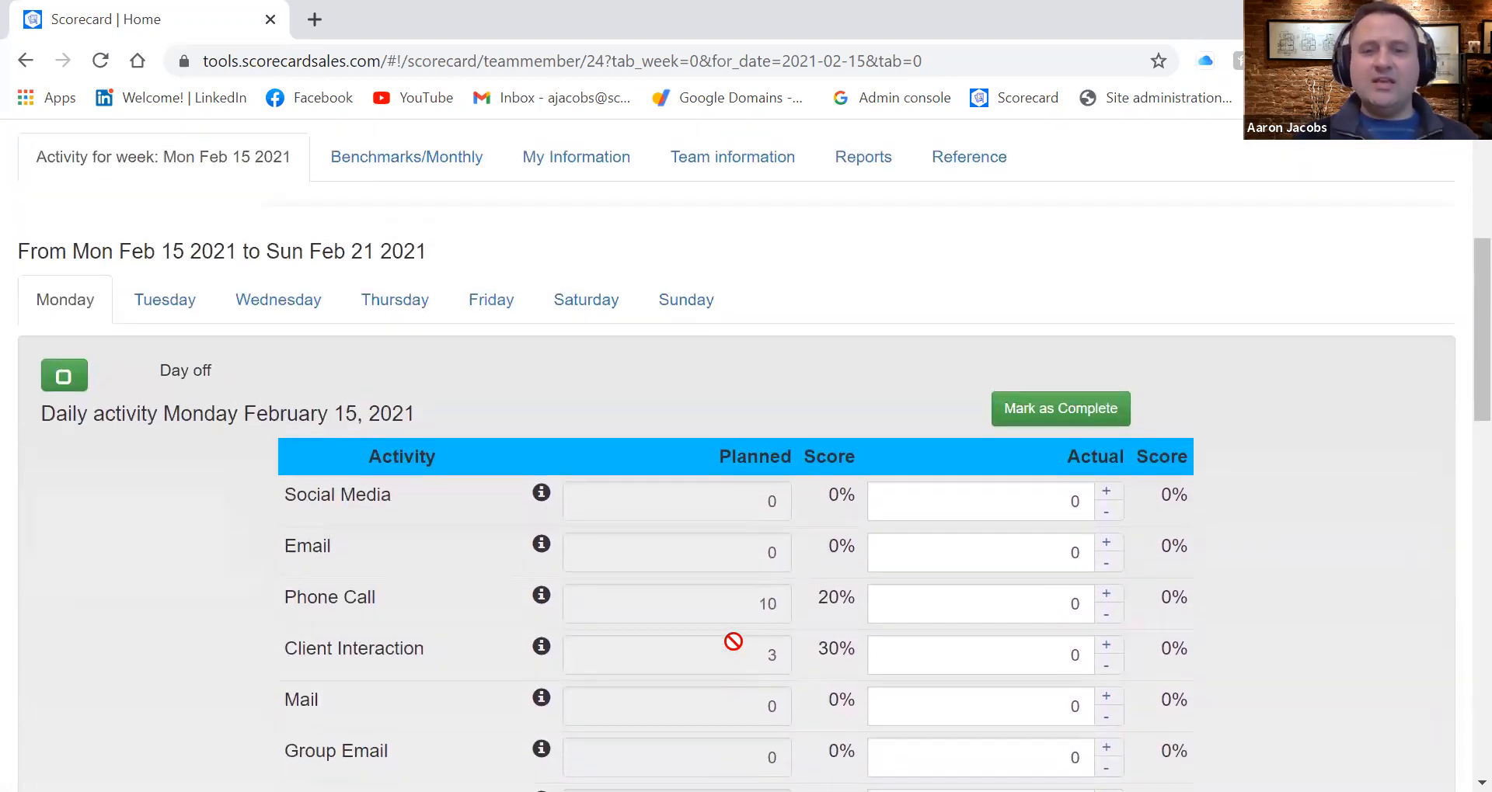
pyautogui.doubleClick(1083, 497)
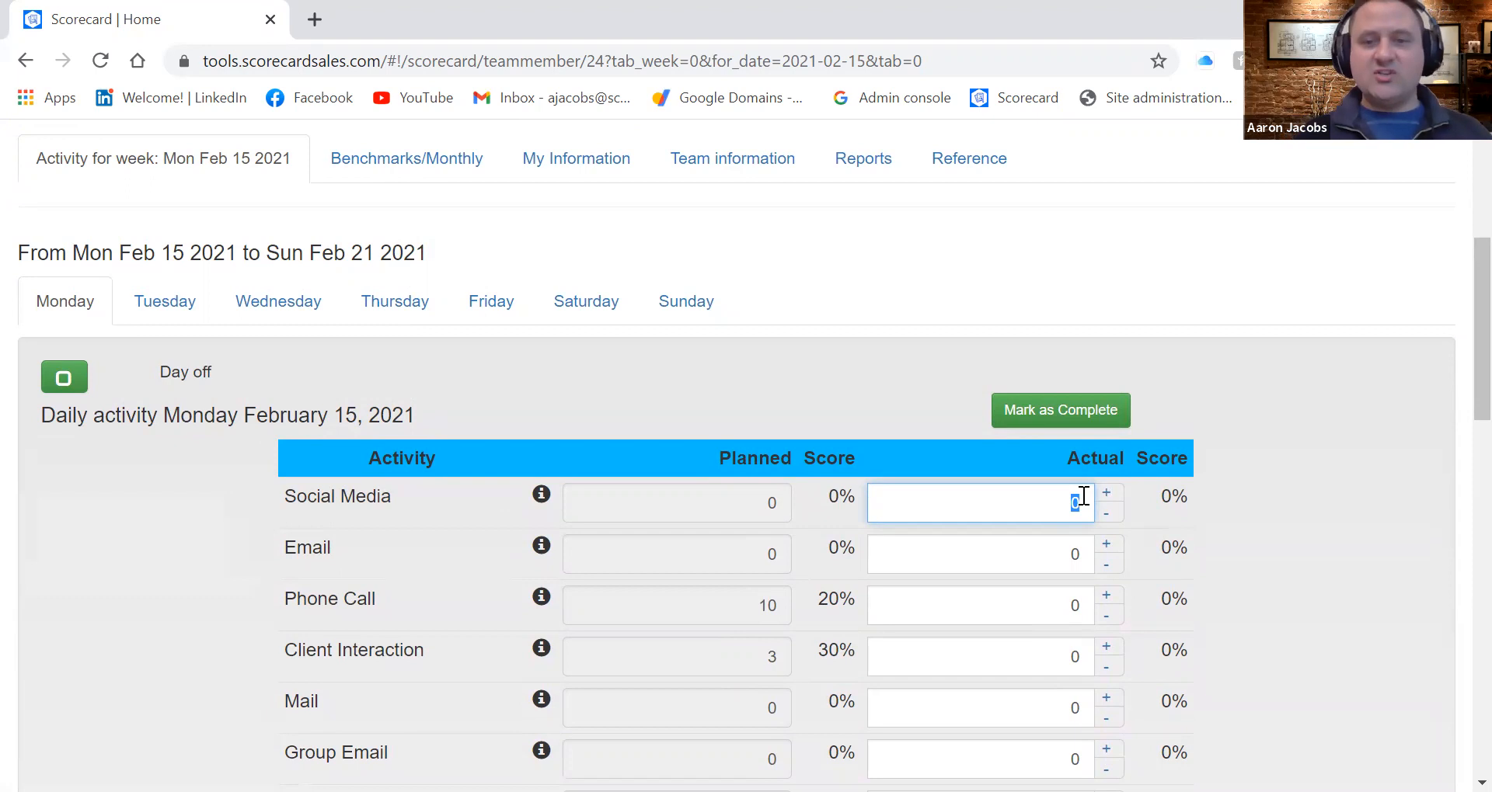
pyautogui.write('5')
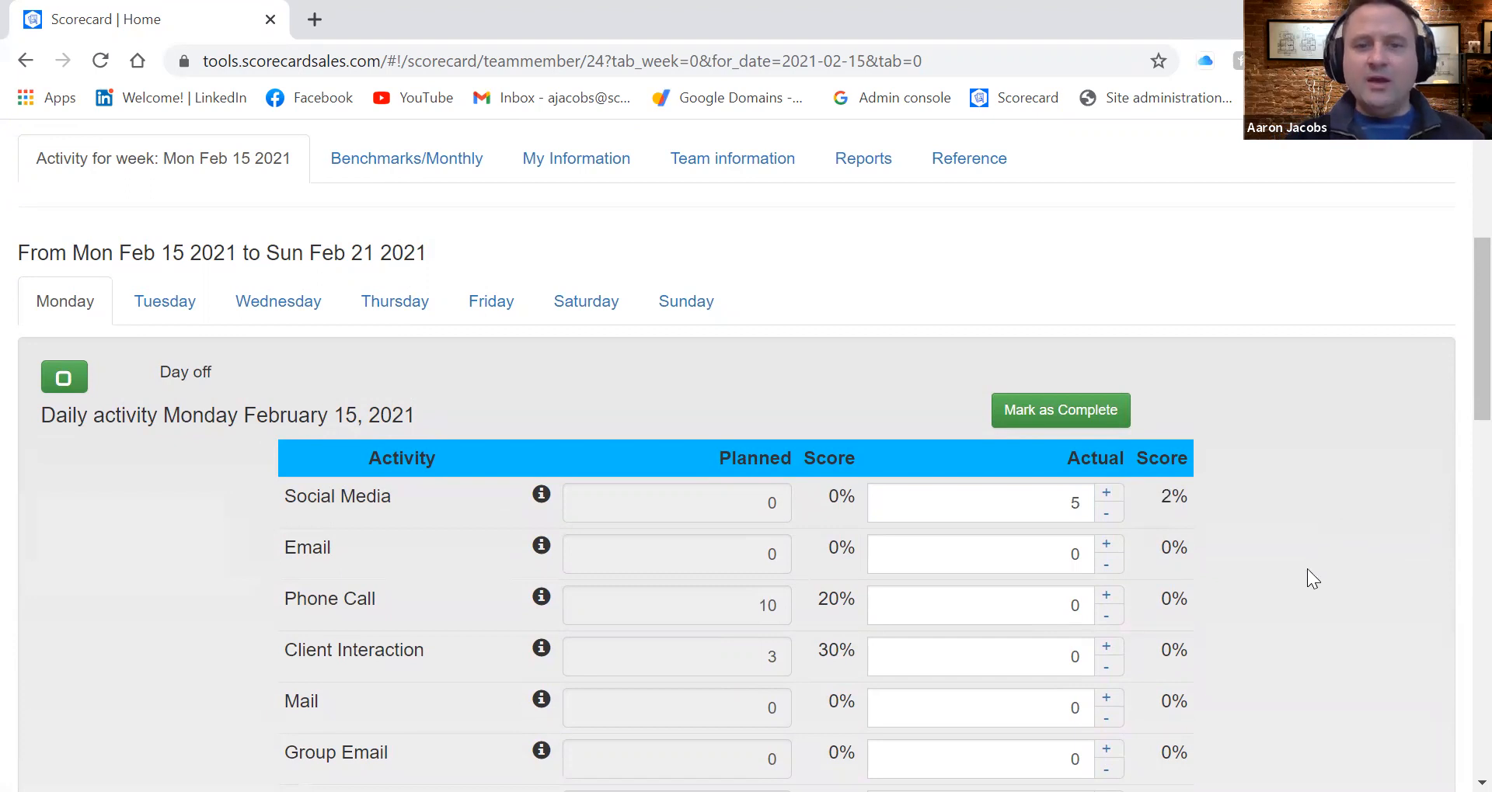
# Set Monday's actual Phone Calls to 8 and actual Emails to 5
pyautogui.click(1080, 606)
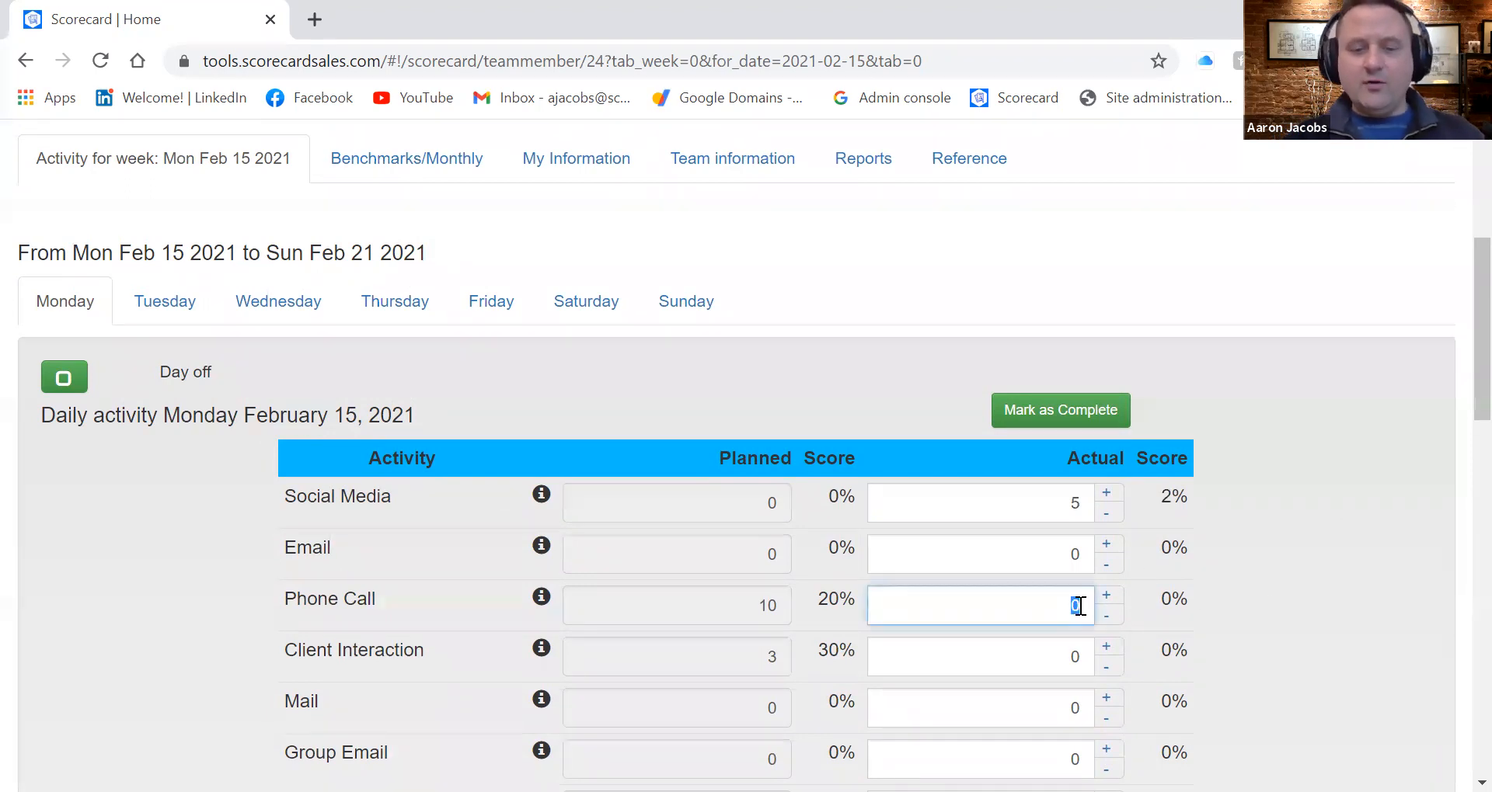
pyautogui.write('8')
pyautogui.click(1080, 556)
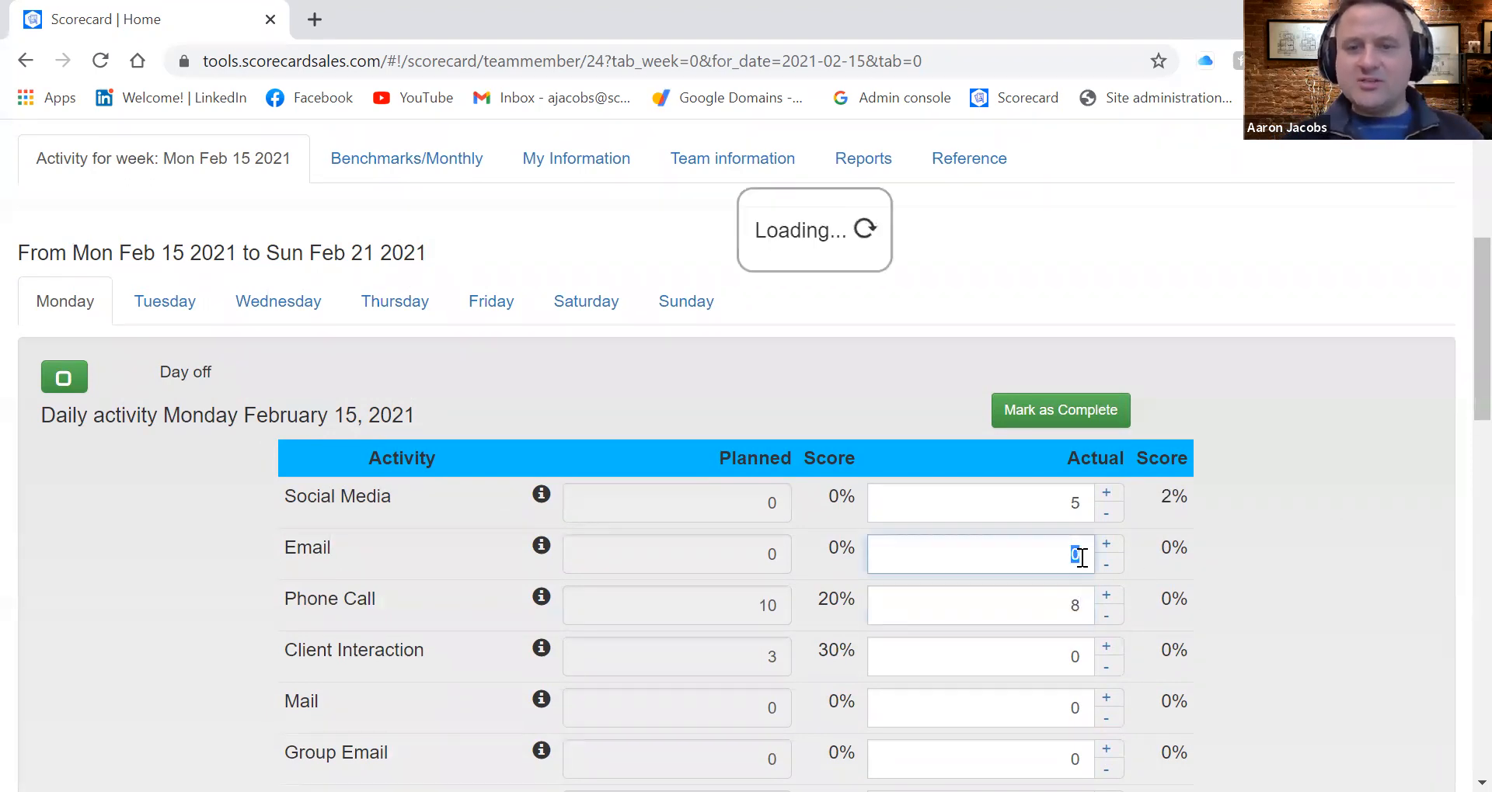
pyautogui.write('5')
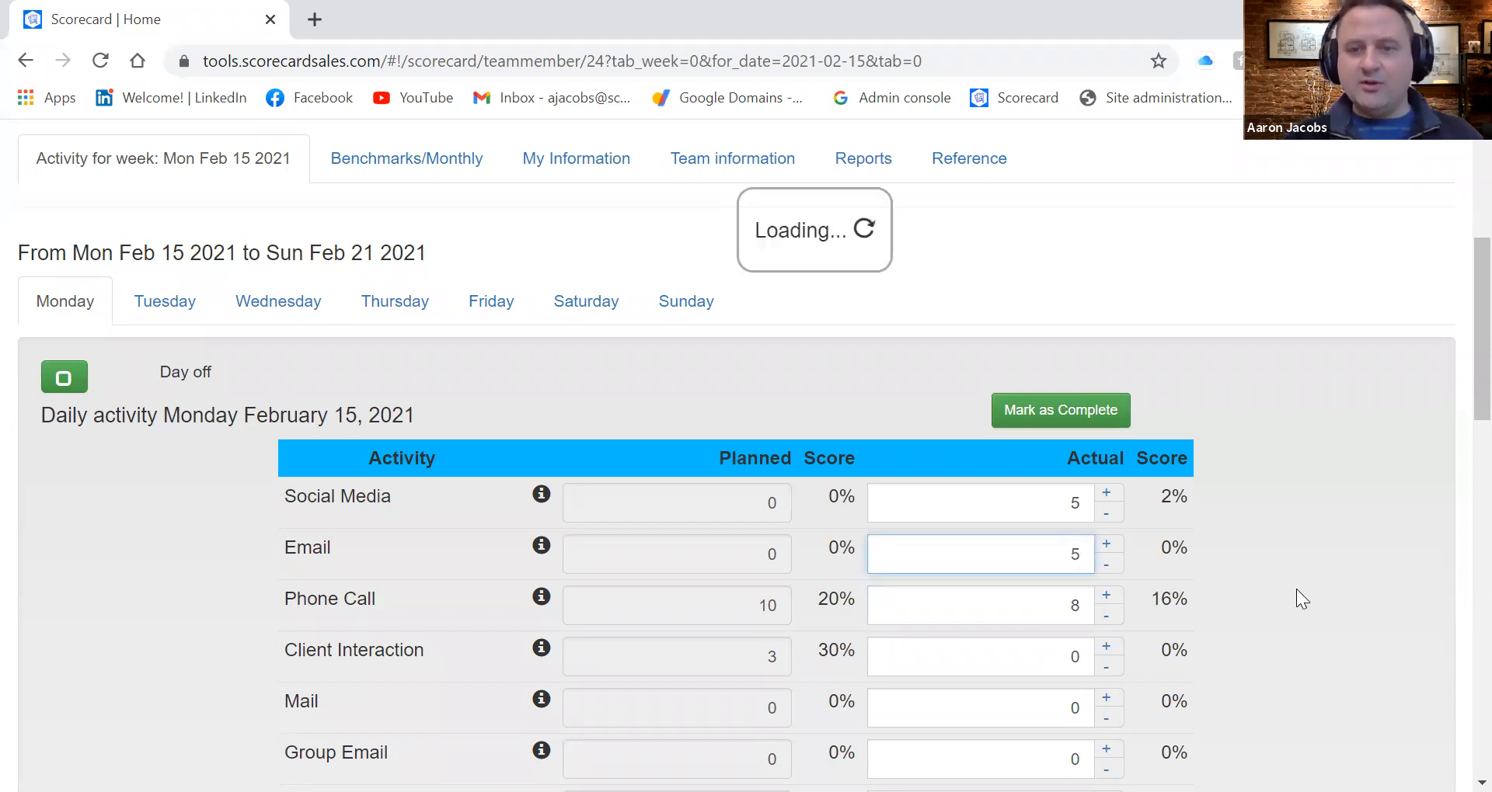
# Set Monday's actual Mail to 1 and actual Client Interactions to 3
pyautogui.scroll(-2, 1296, 589)
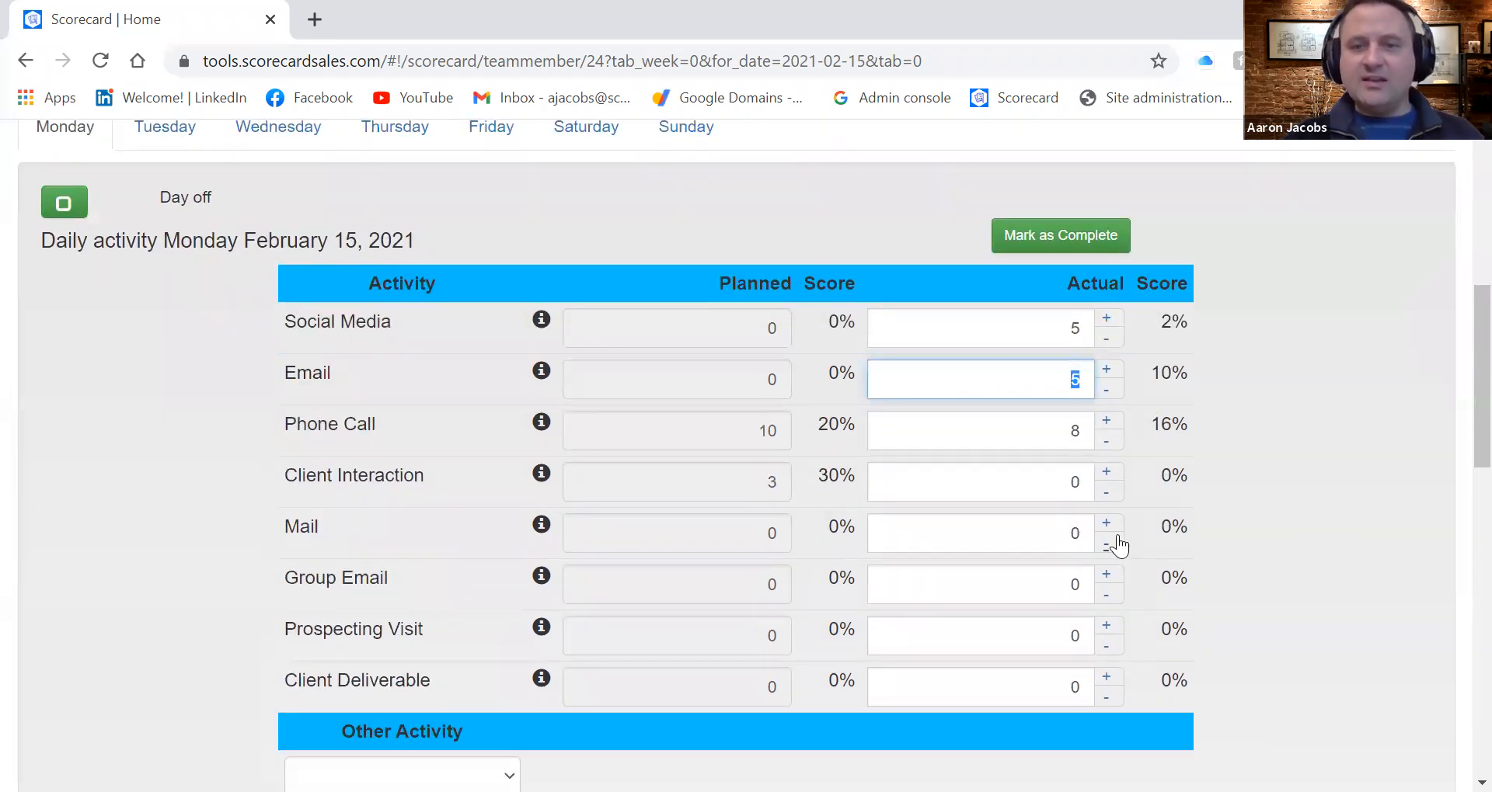
pyautogui.click(1082, 530)
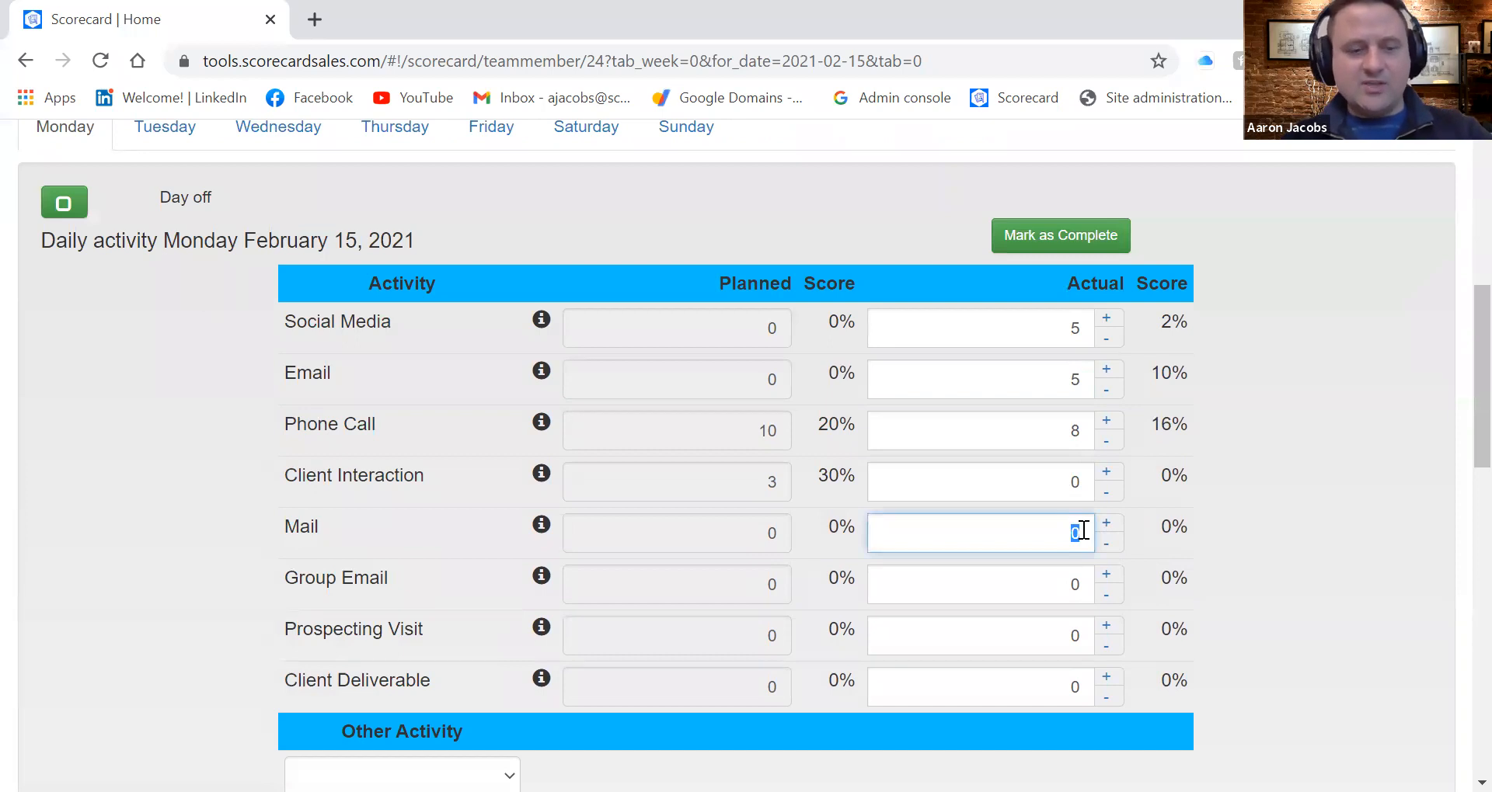
pyautogui.write('1')
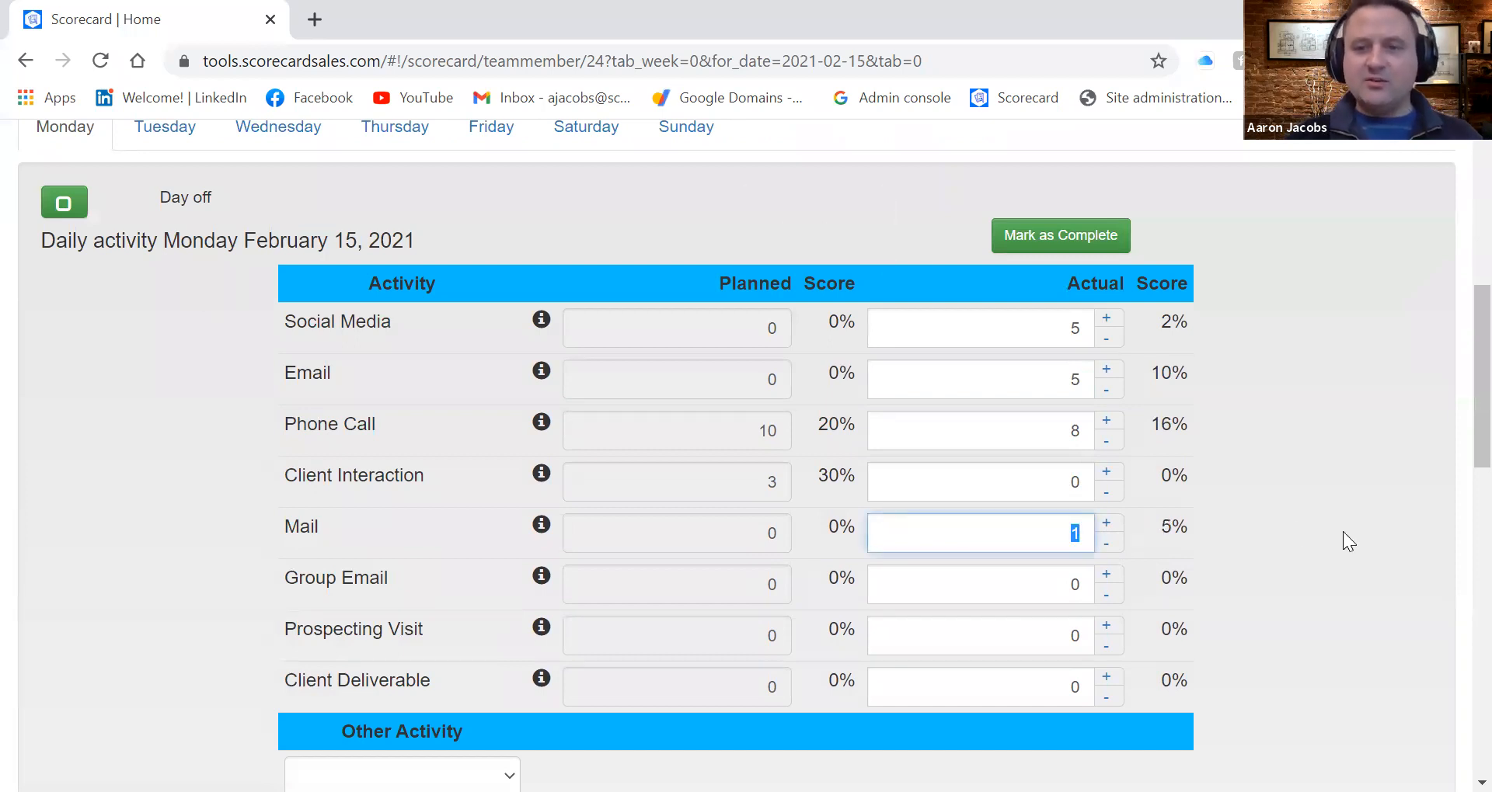
pyautogui.scroll(-3, 1343, 531)
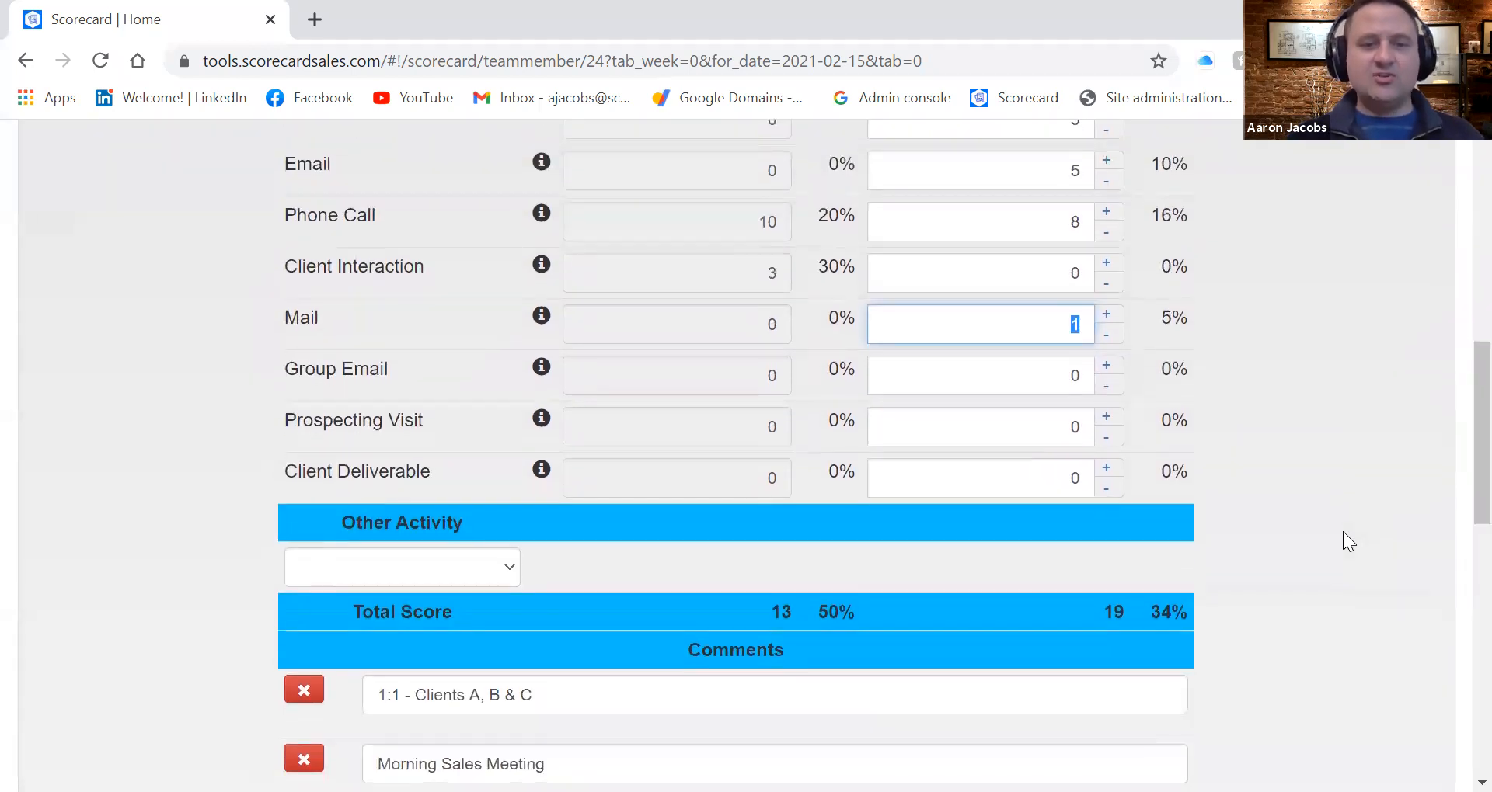
pyautogui.scroll(1, 1343, 531)
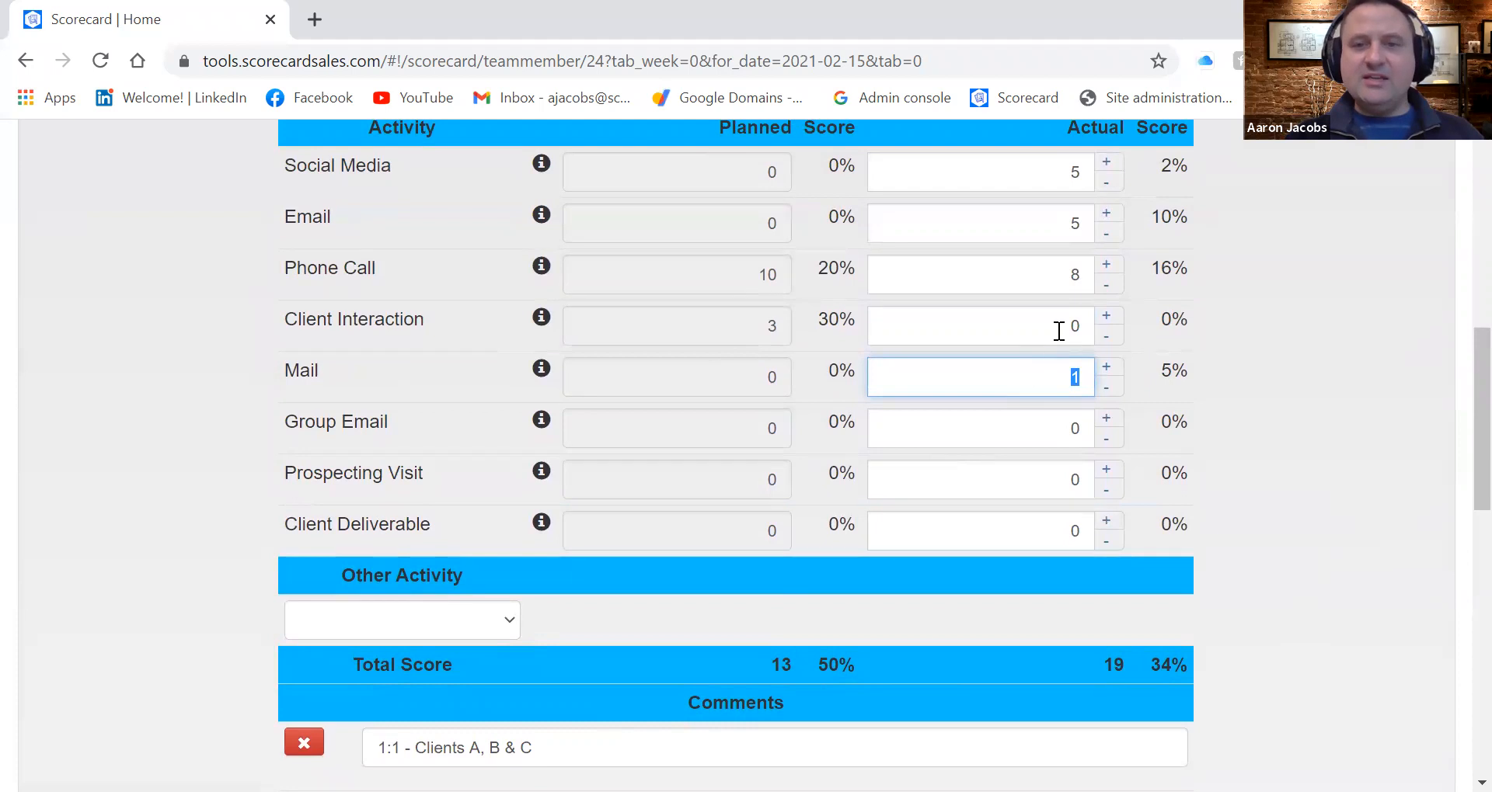
pyautogui.click(1084, 332)
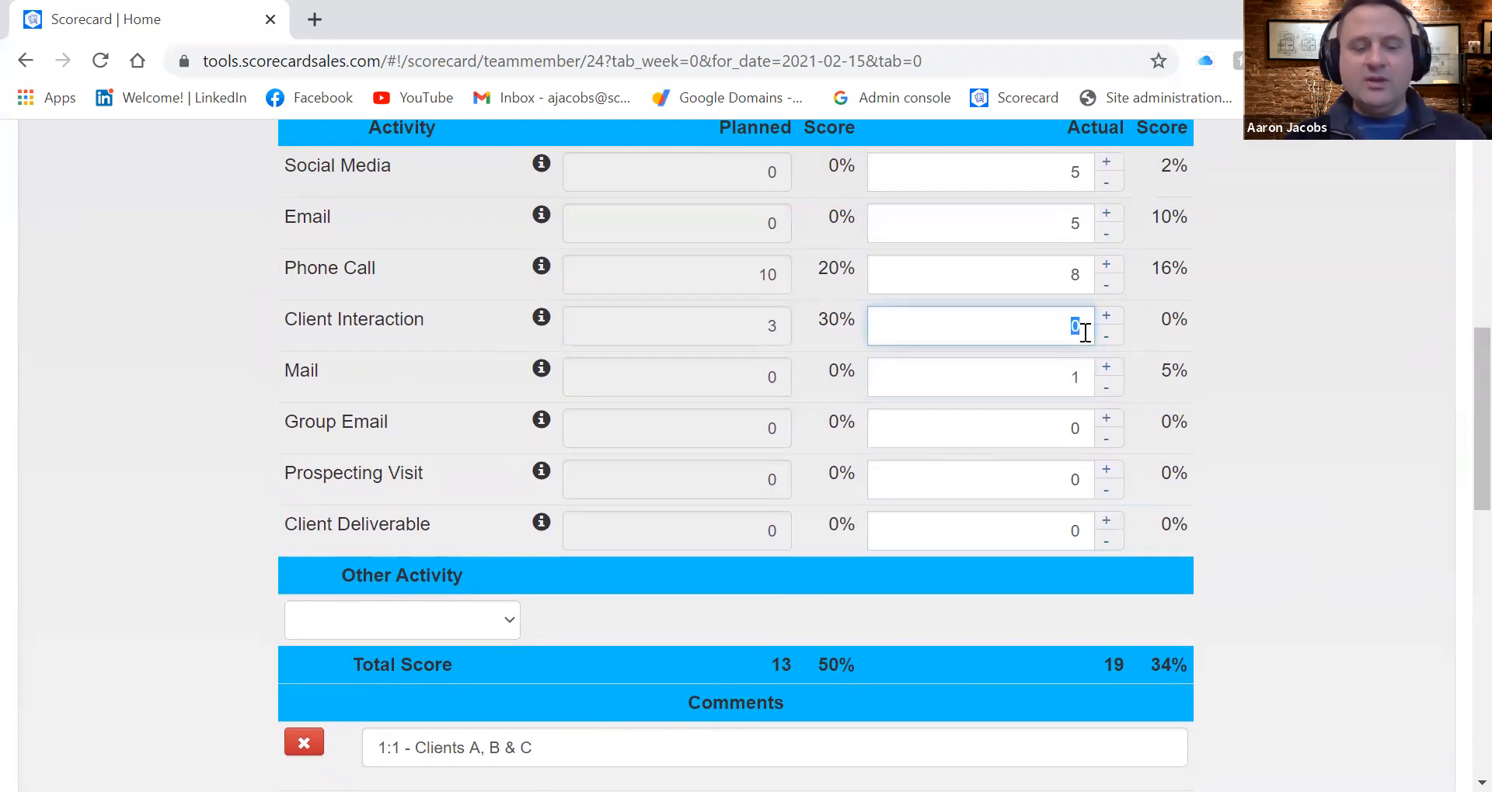
pyautogui.write('3')
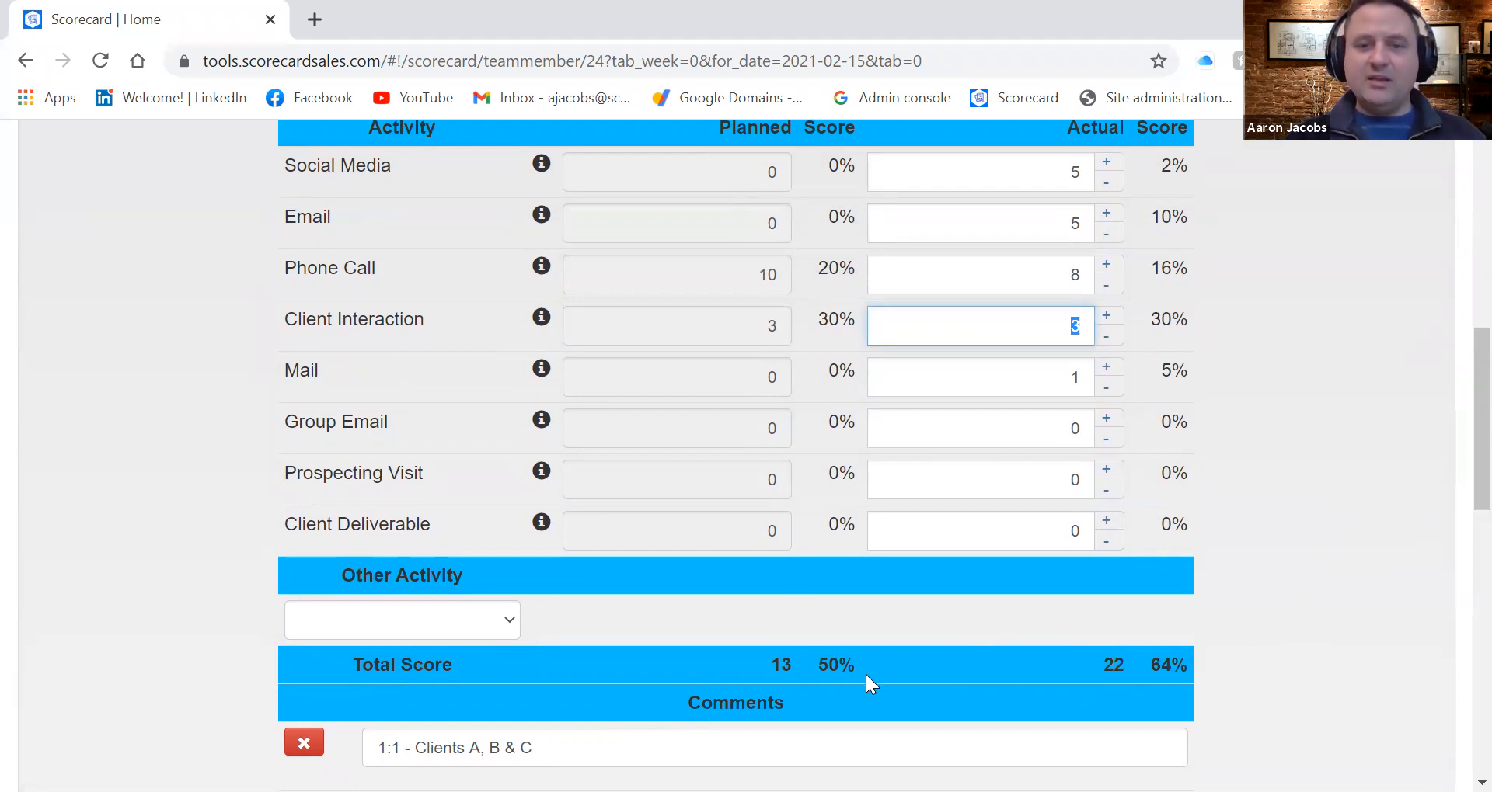
# Add the comment "Flat tire on the way to work" to Monday, February 15's activity
pyautogui.scroll(-2, 1301, 646)
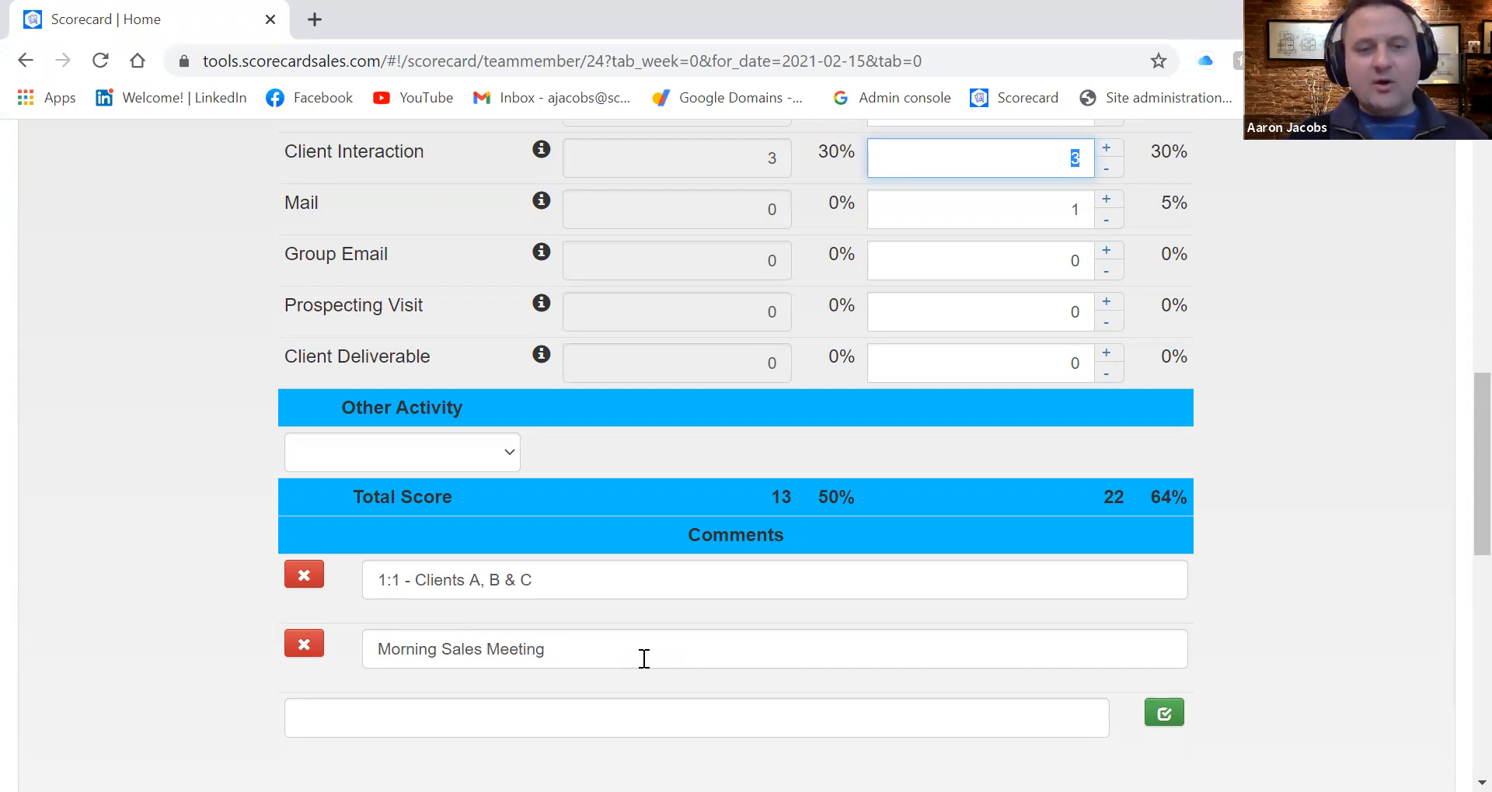
pyautogui.click(430, 716)
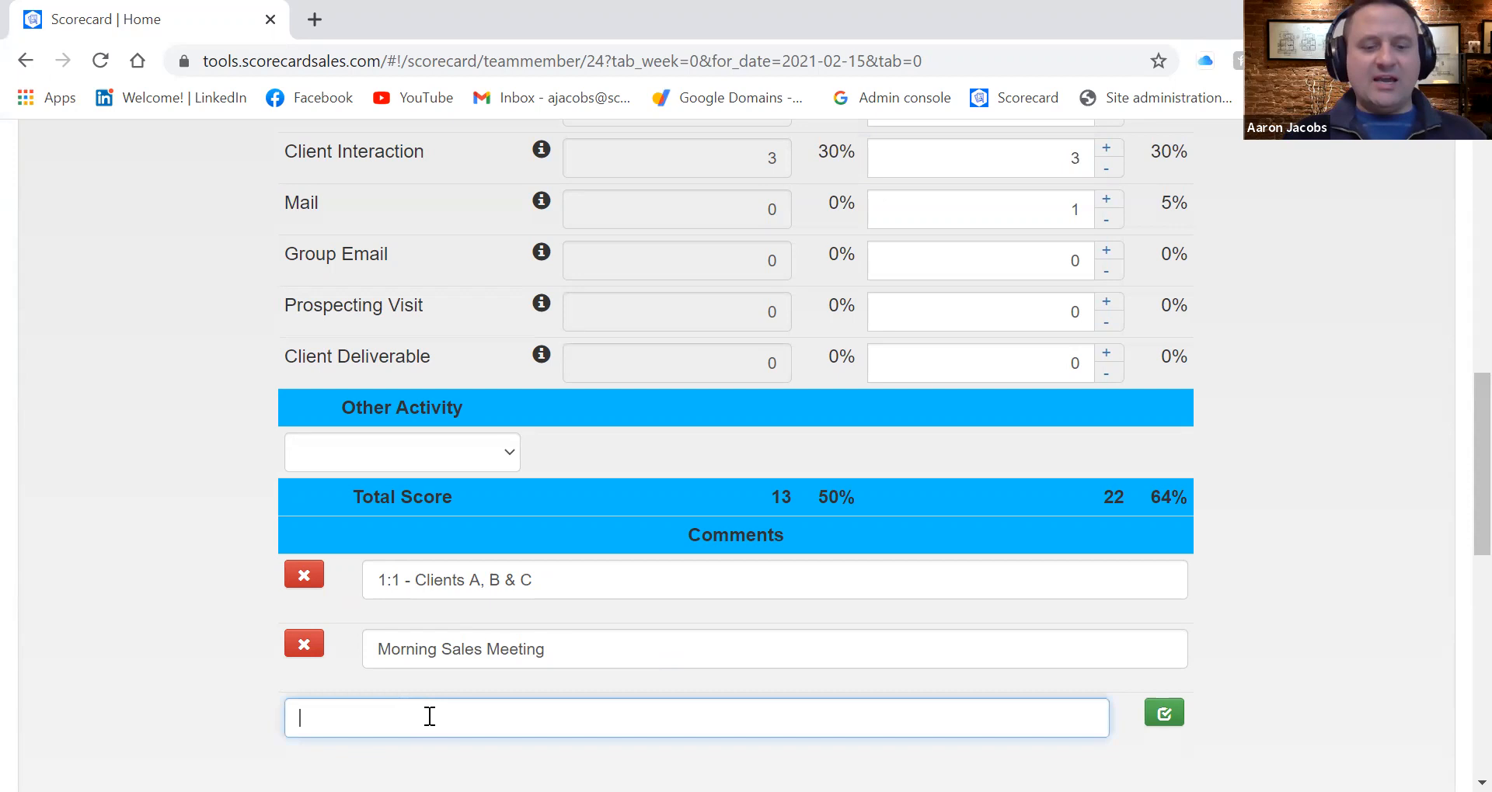
pyautogui.write('Flat gtir')
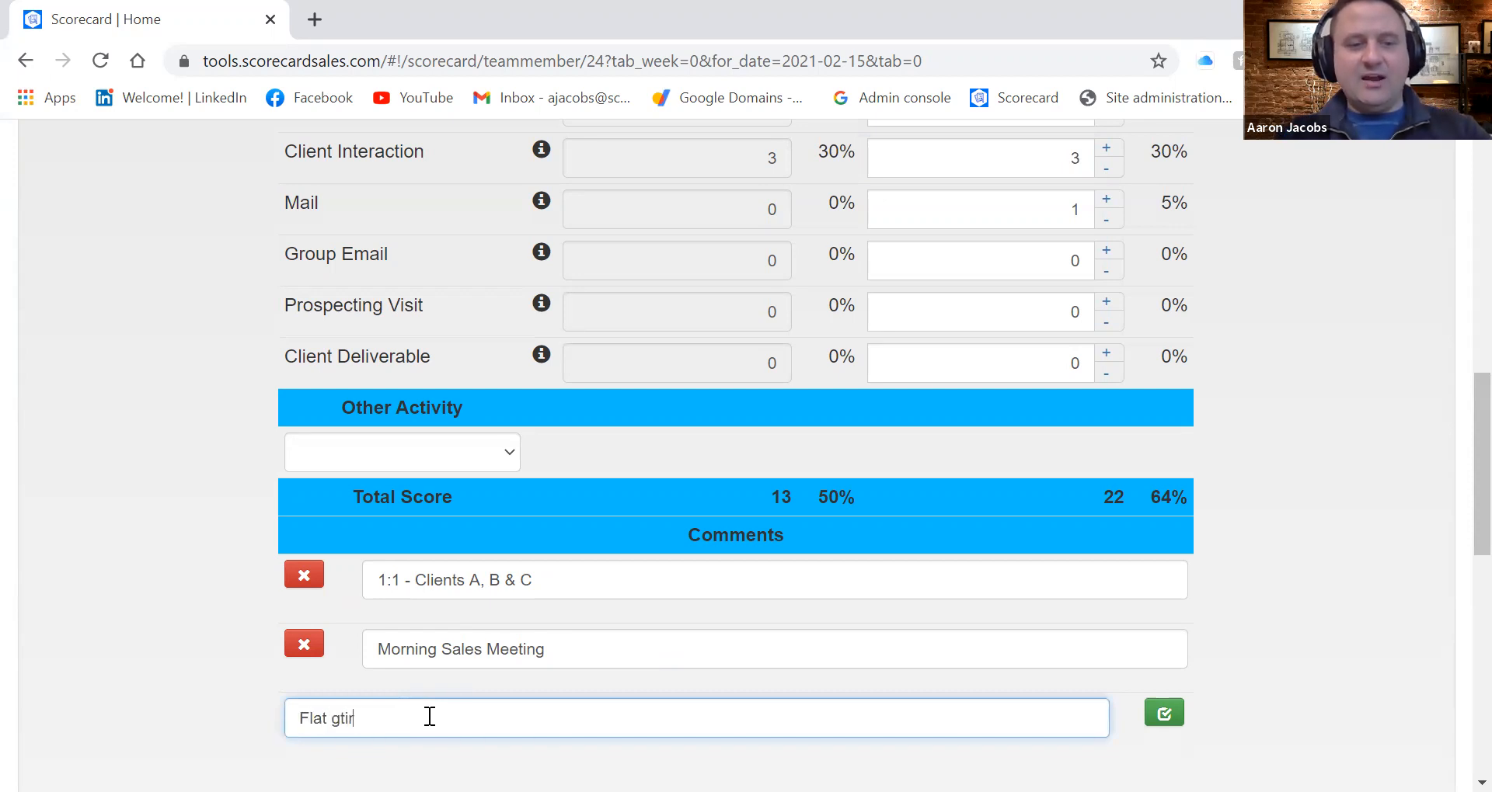
pyautogui.press('BackSpace')
pyautogui.press('BackSpace')
pyautogui.press('BackSpace')
pyautogui.press('BackSpace')
pyautogui.write('tire on ')
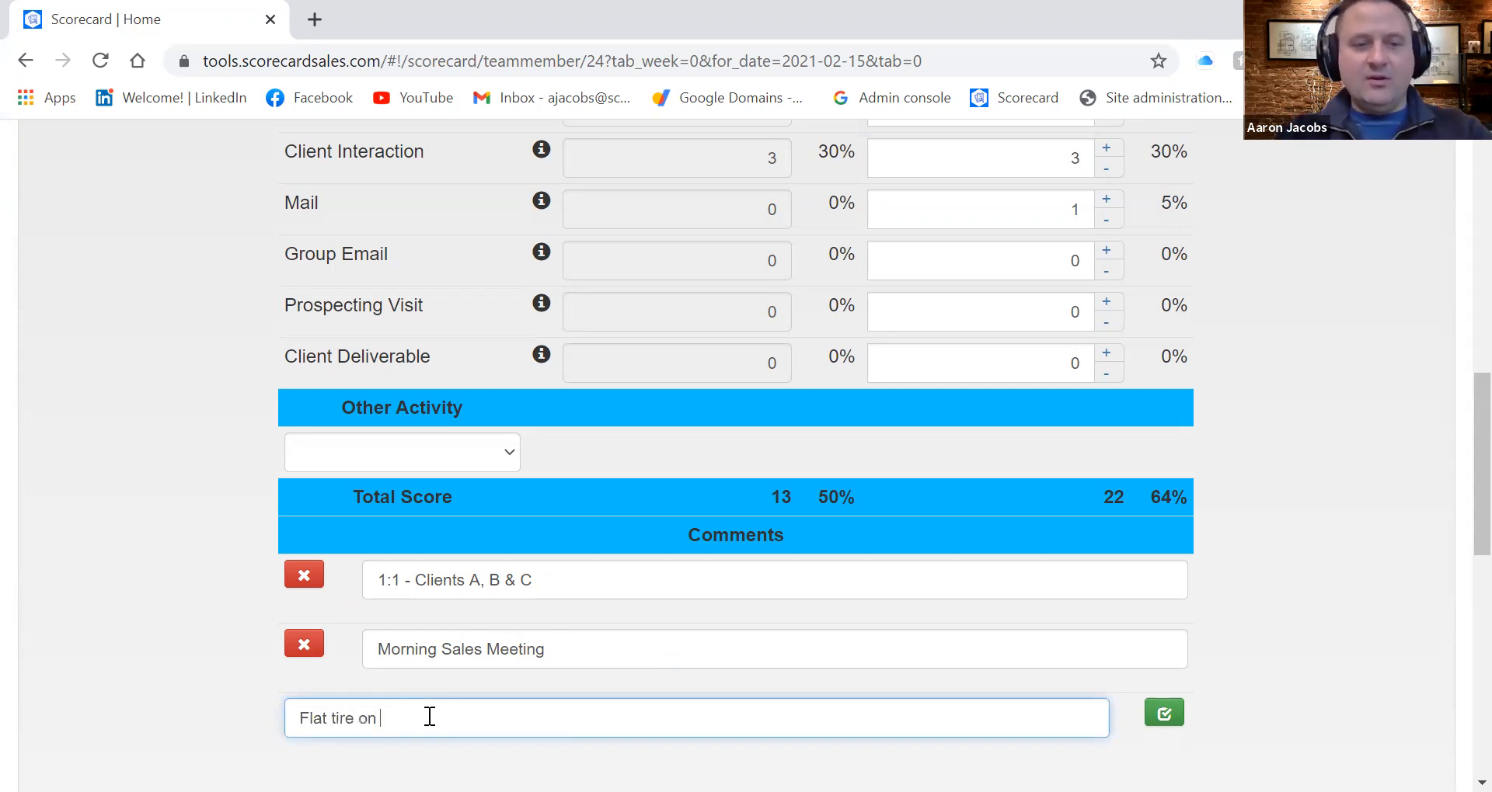
pyautogui.write('the way to work')
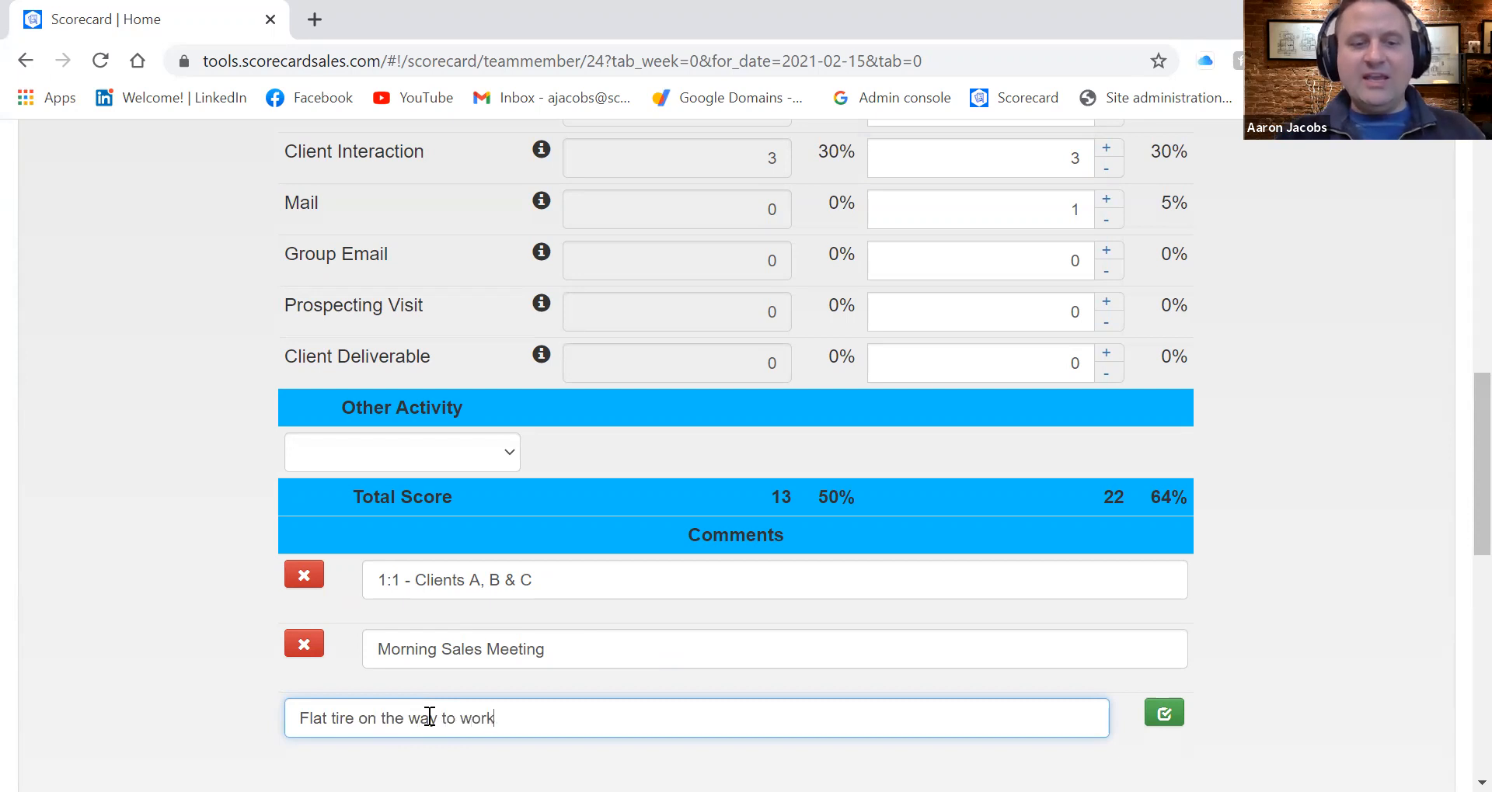
pyautogui.click(1162, 712)
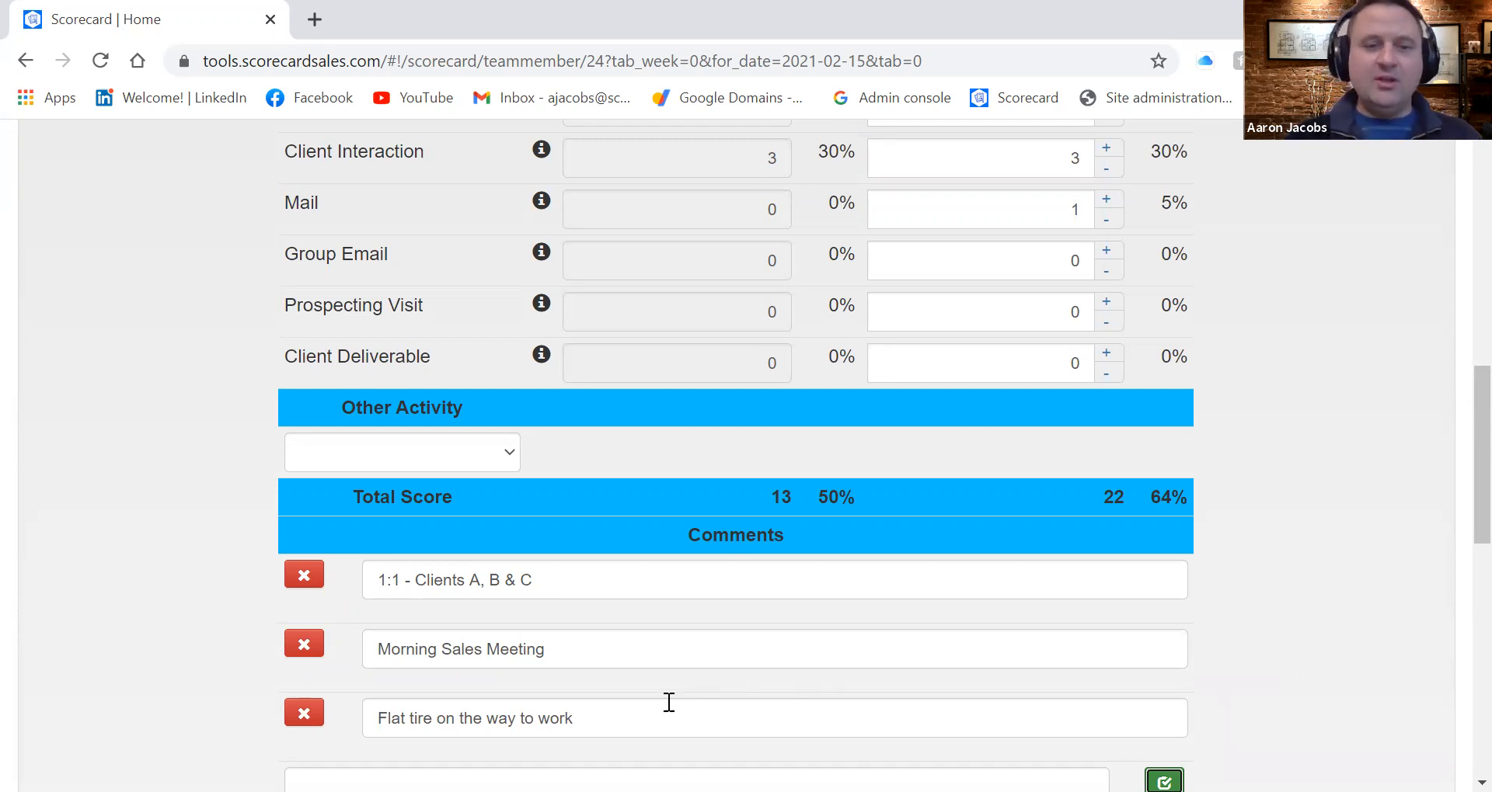
# Add 1 bonus point to Monday with the comment option "New sales lead"
pyautogui.scroll(-2, 548, 673)
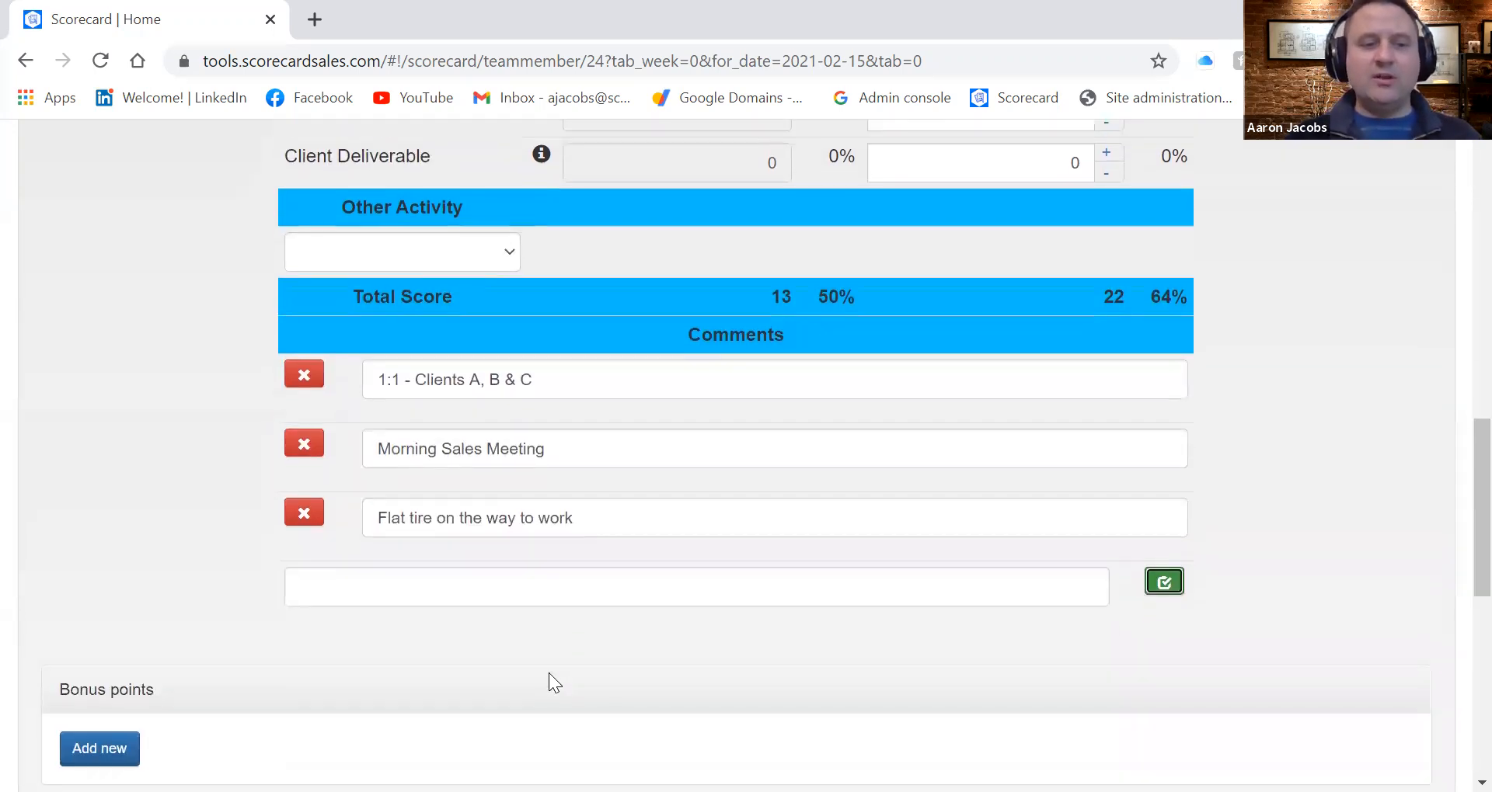
pyautogui.scroll(-2, 549, 673)
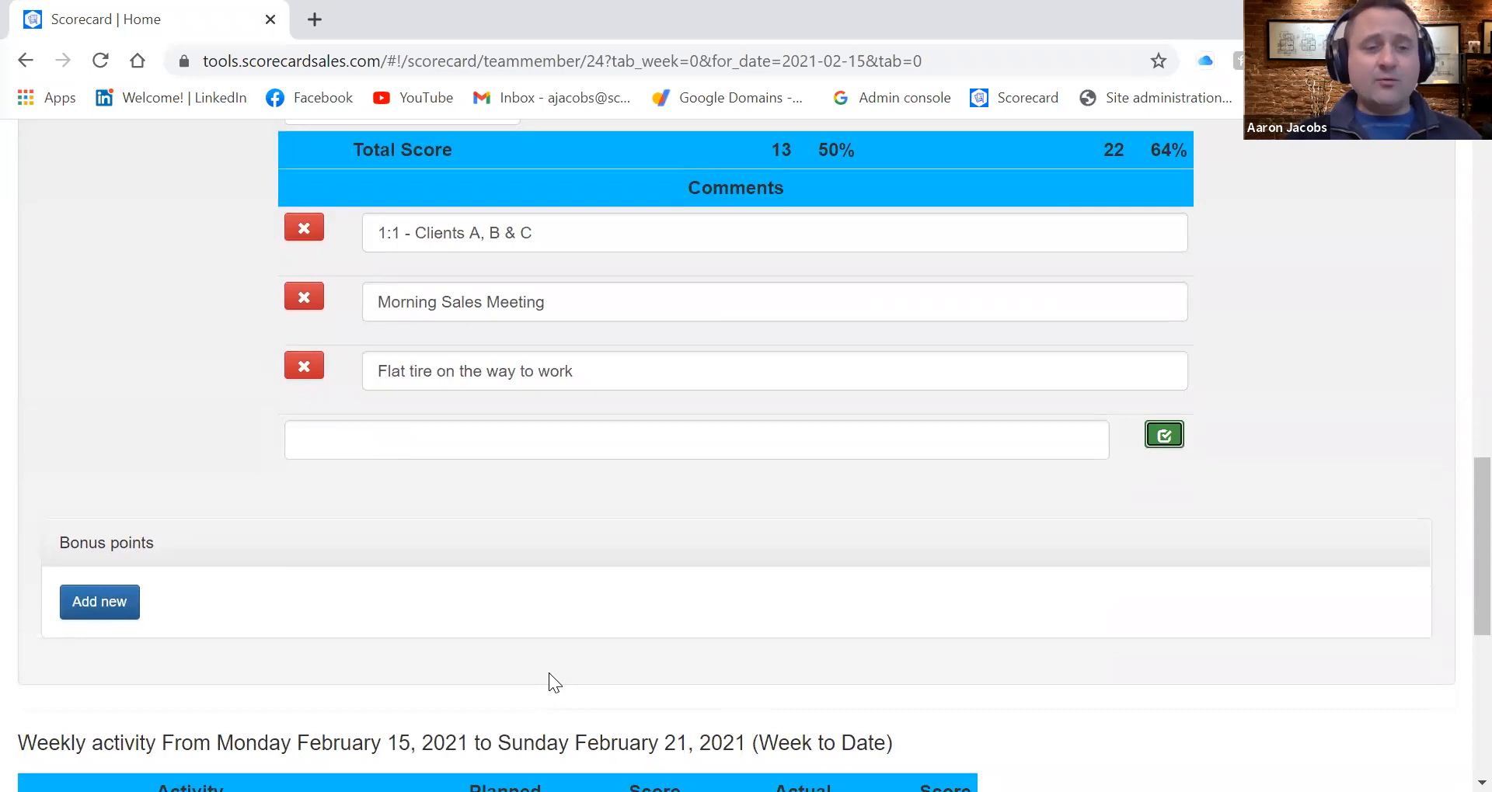
pyautogui.click(109, 603)
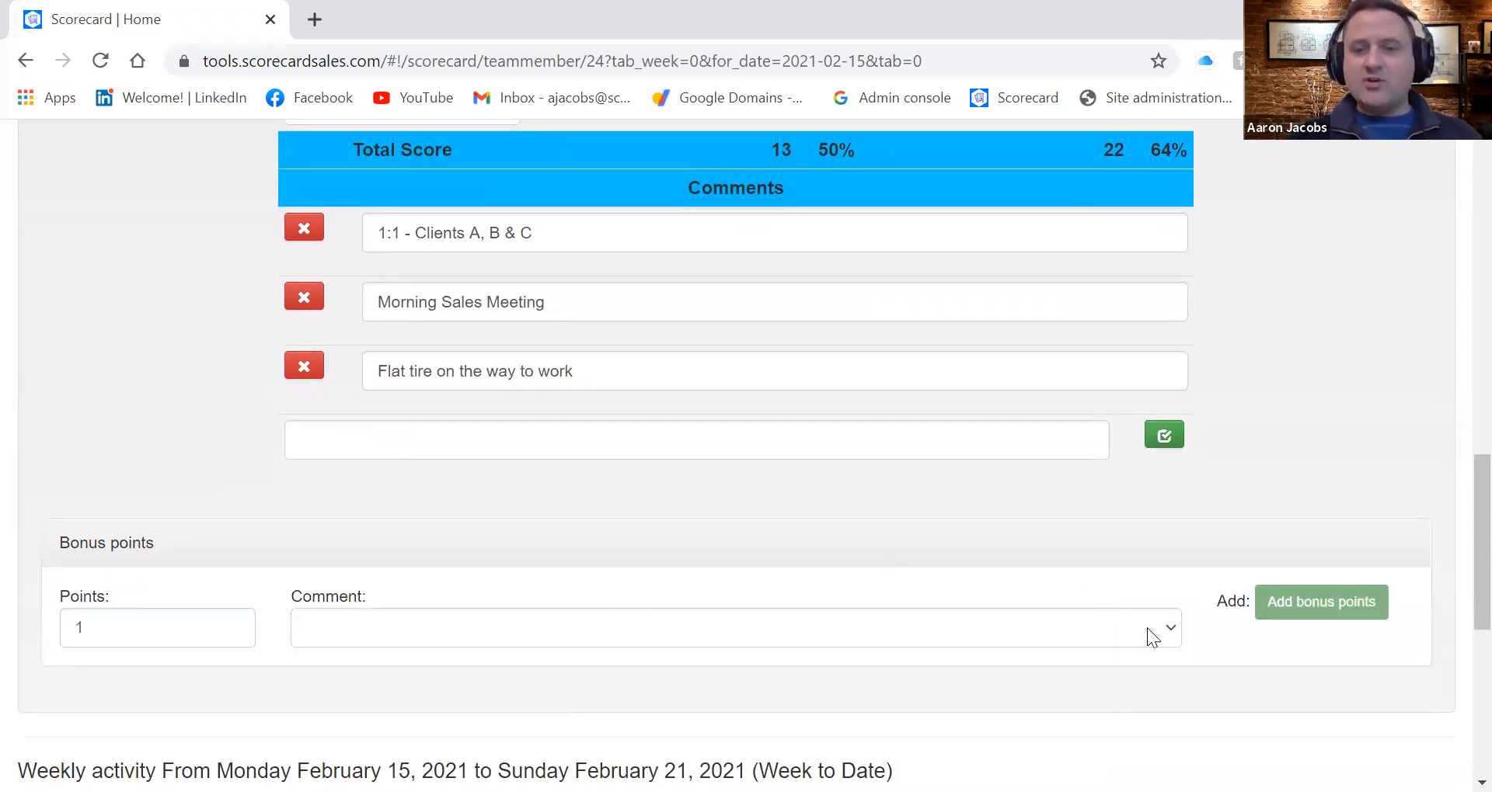
pyautogui.click(1164, 629)
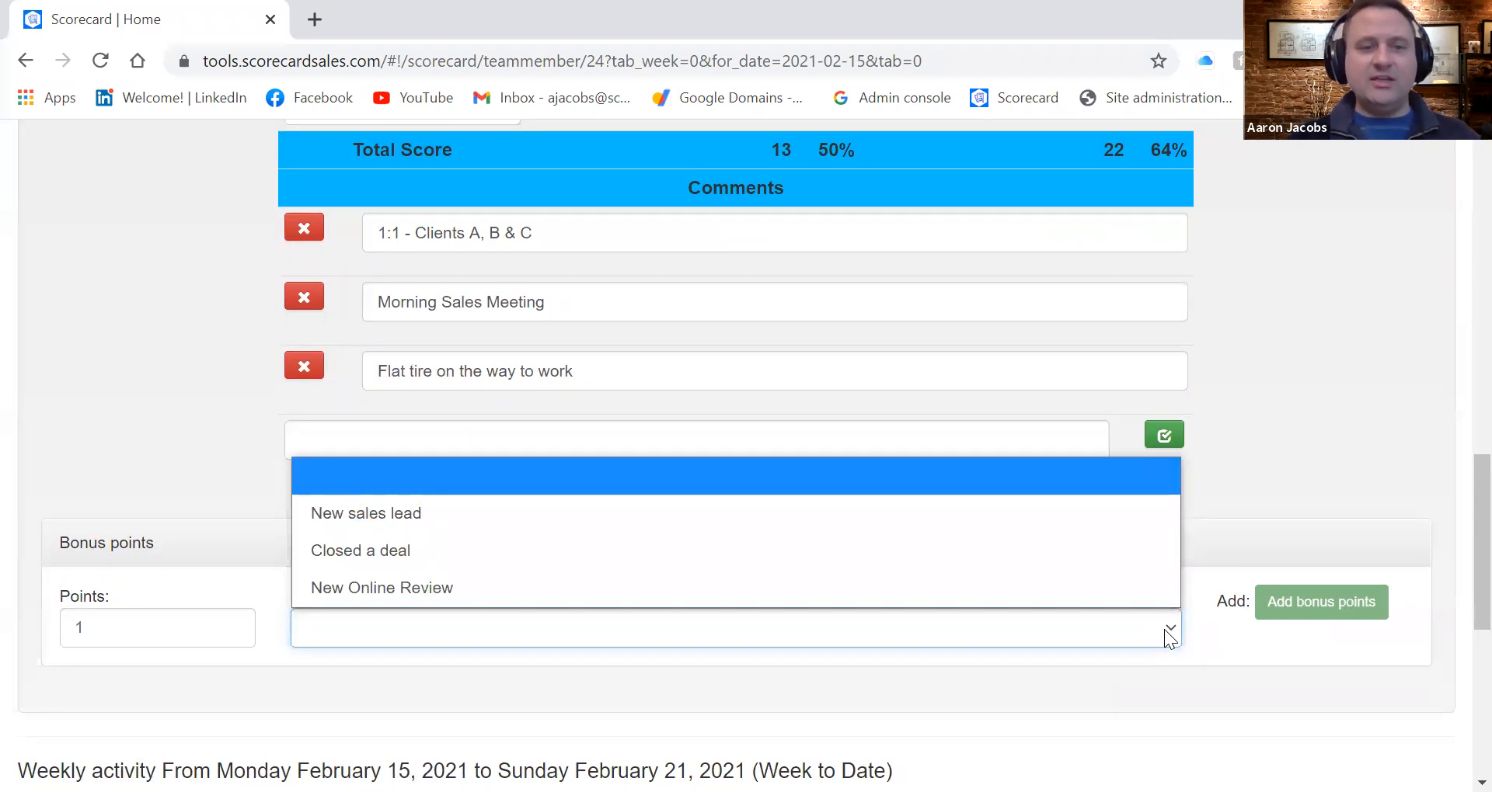
pyautogui.click(877, 512)
pyautogui.click(1340, 601)
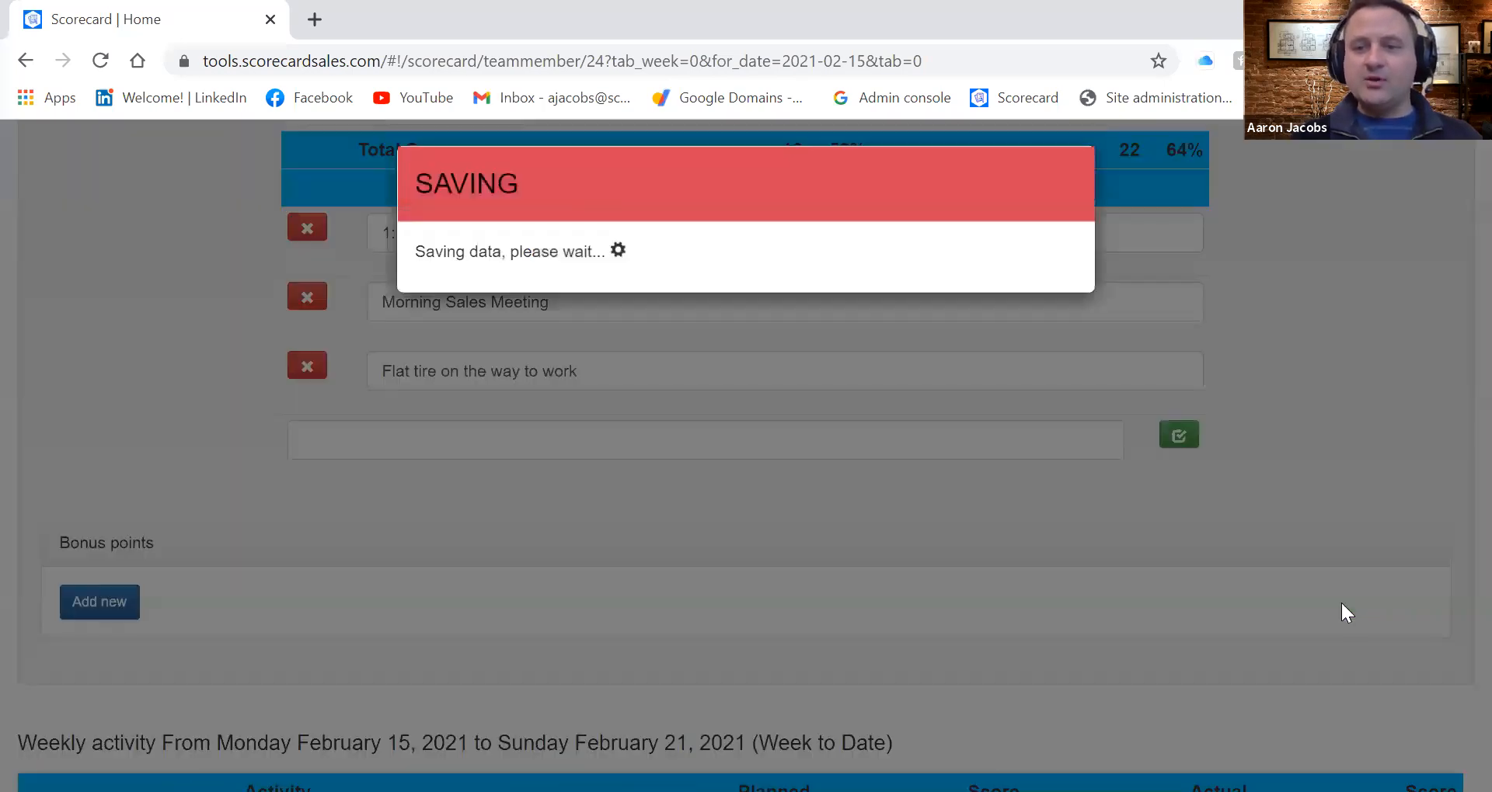
# Review the week-to-date activity scores and chart for February 15 to 21, 2021
pyautogui.scroll(-3, 991, 623)
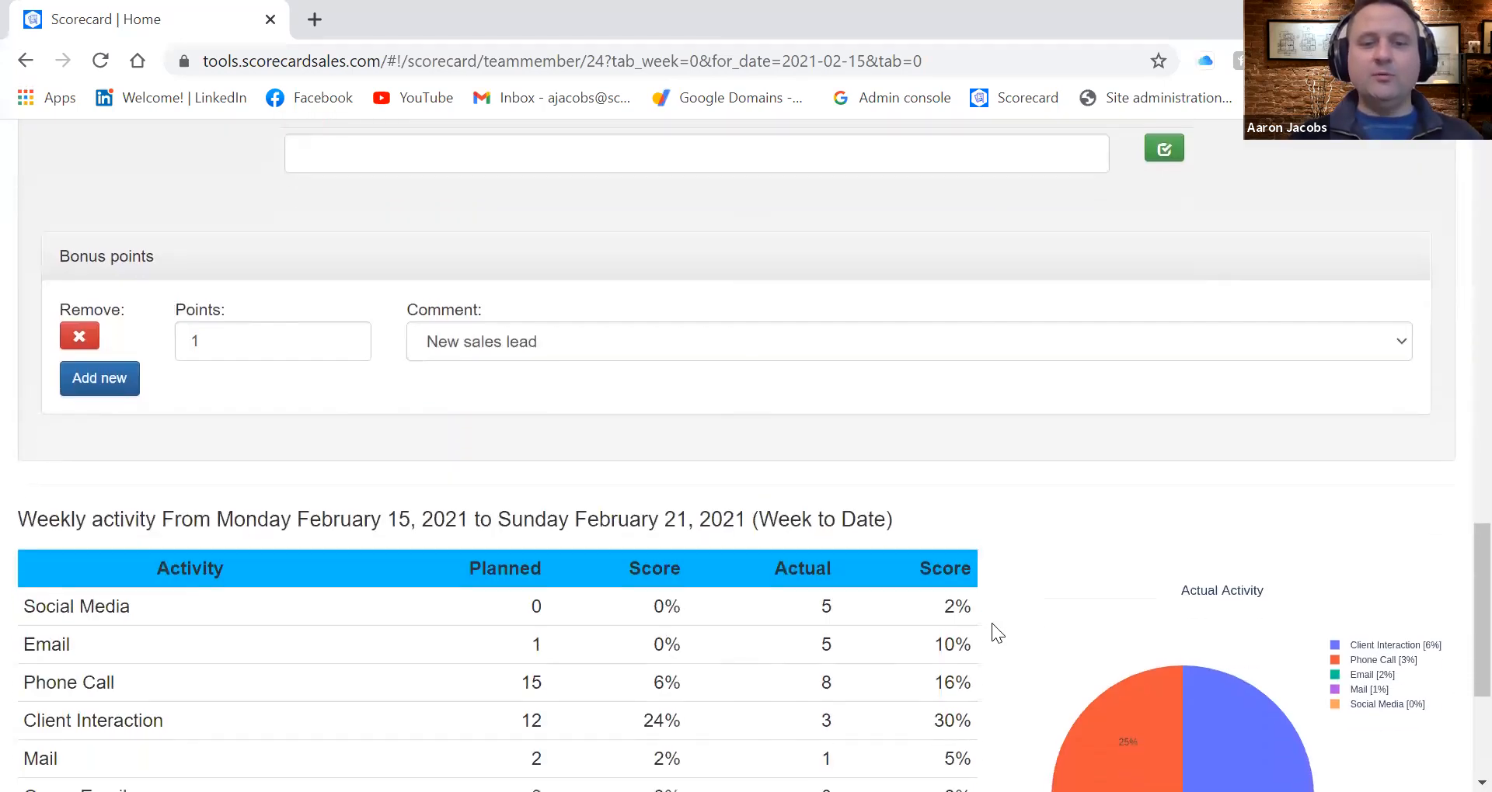
pyautogui.scroll(-3, 992, 623)
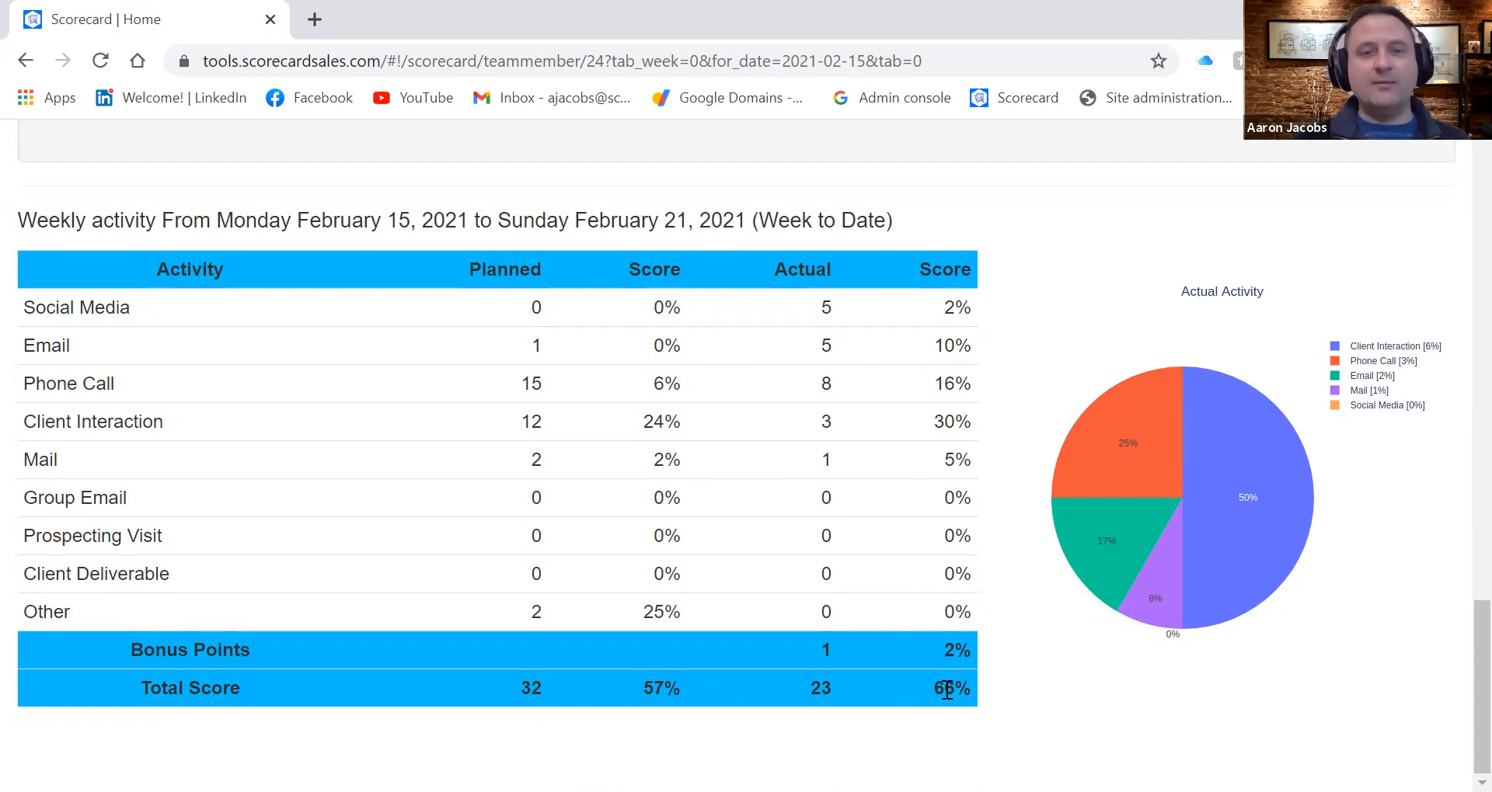
pyautogui.scroll(15, 946, 689)
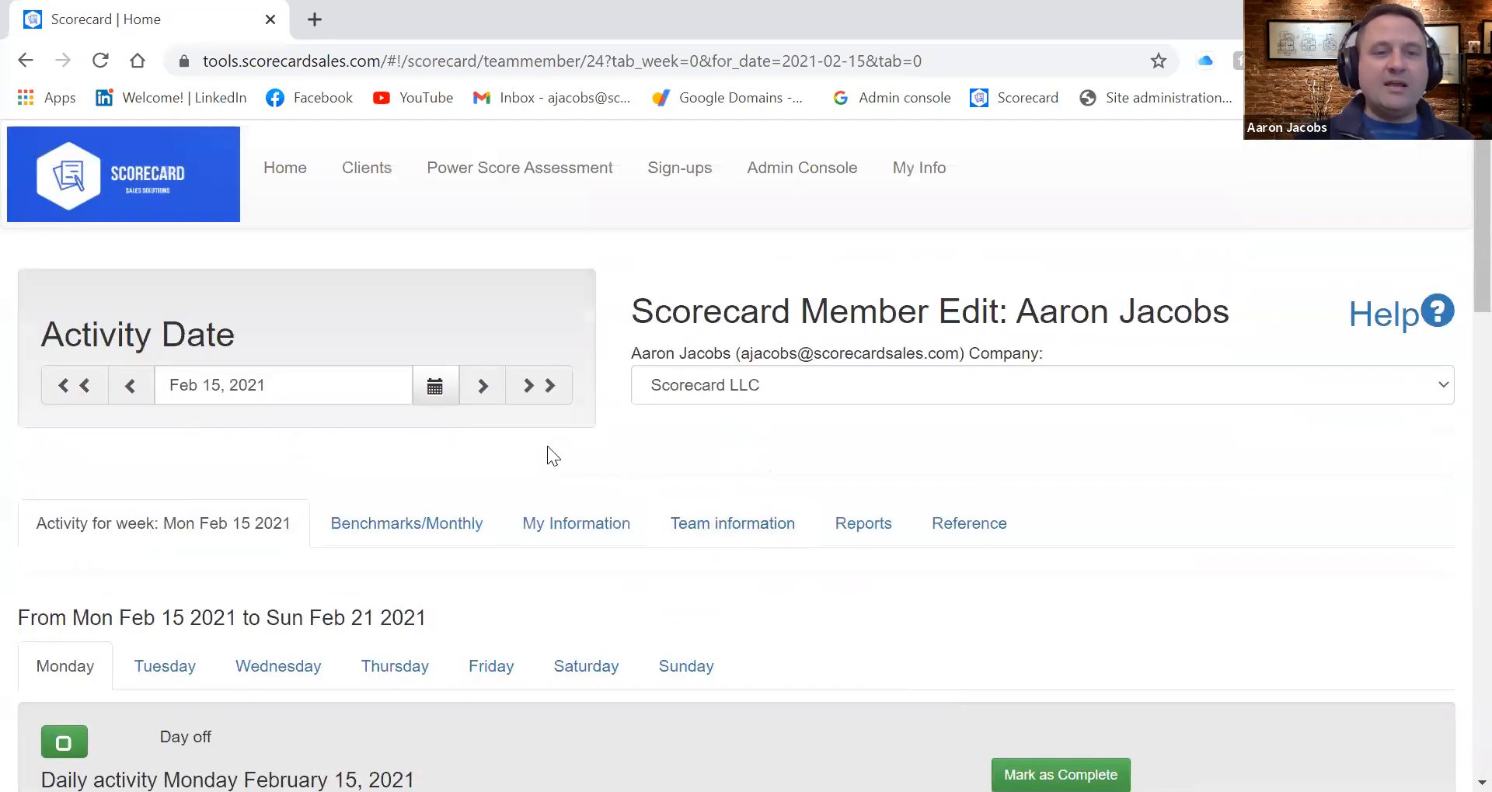
# Change the activity date to February 8, 2021 and examine that week's planned and actual activity totals
pyautogui.click(436, 392)
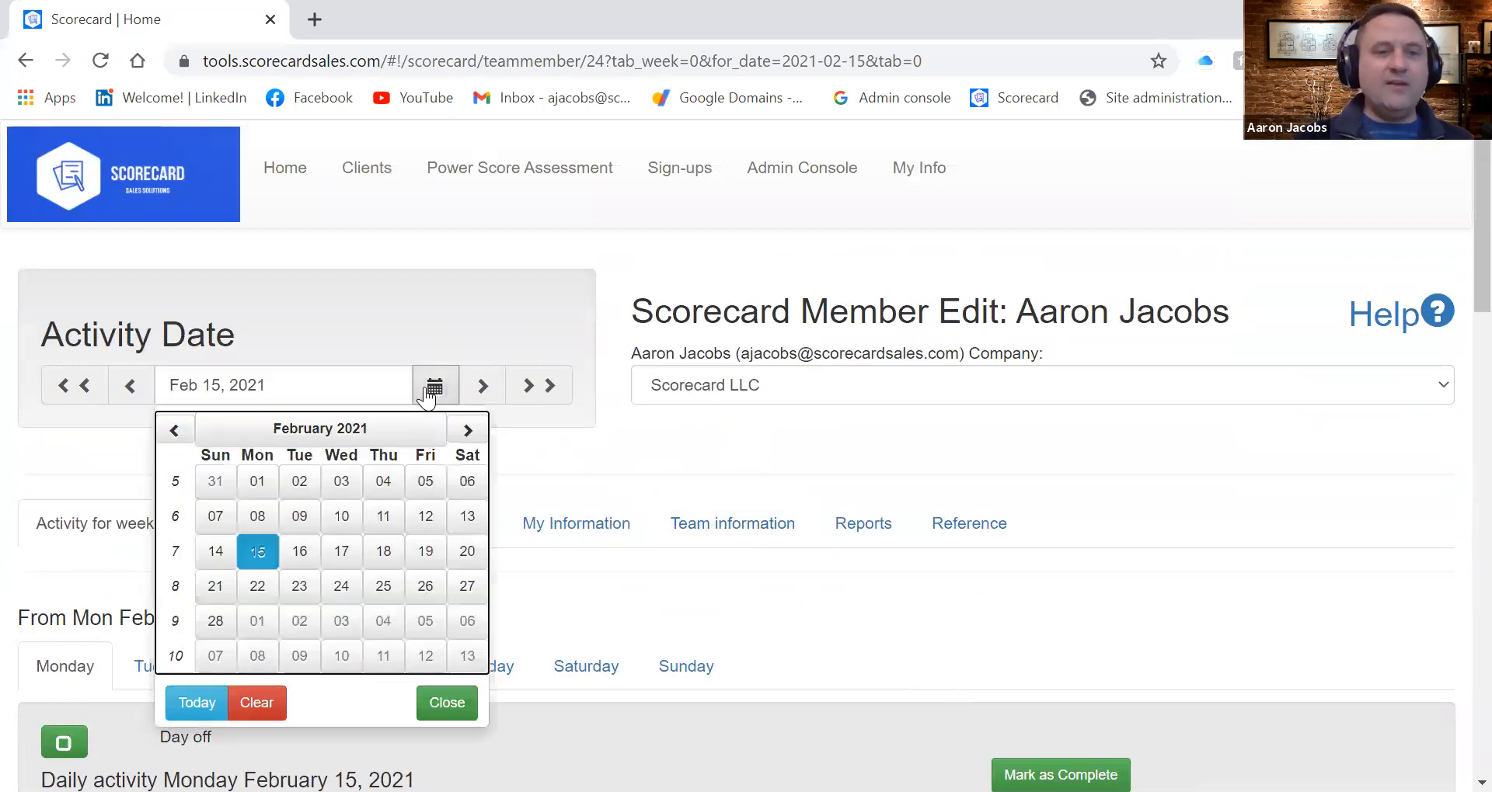
pyautogui.click(257, 517)
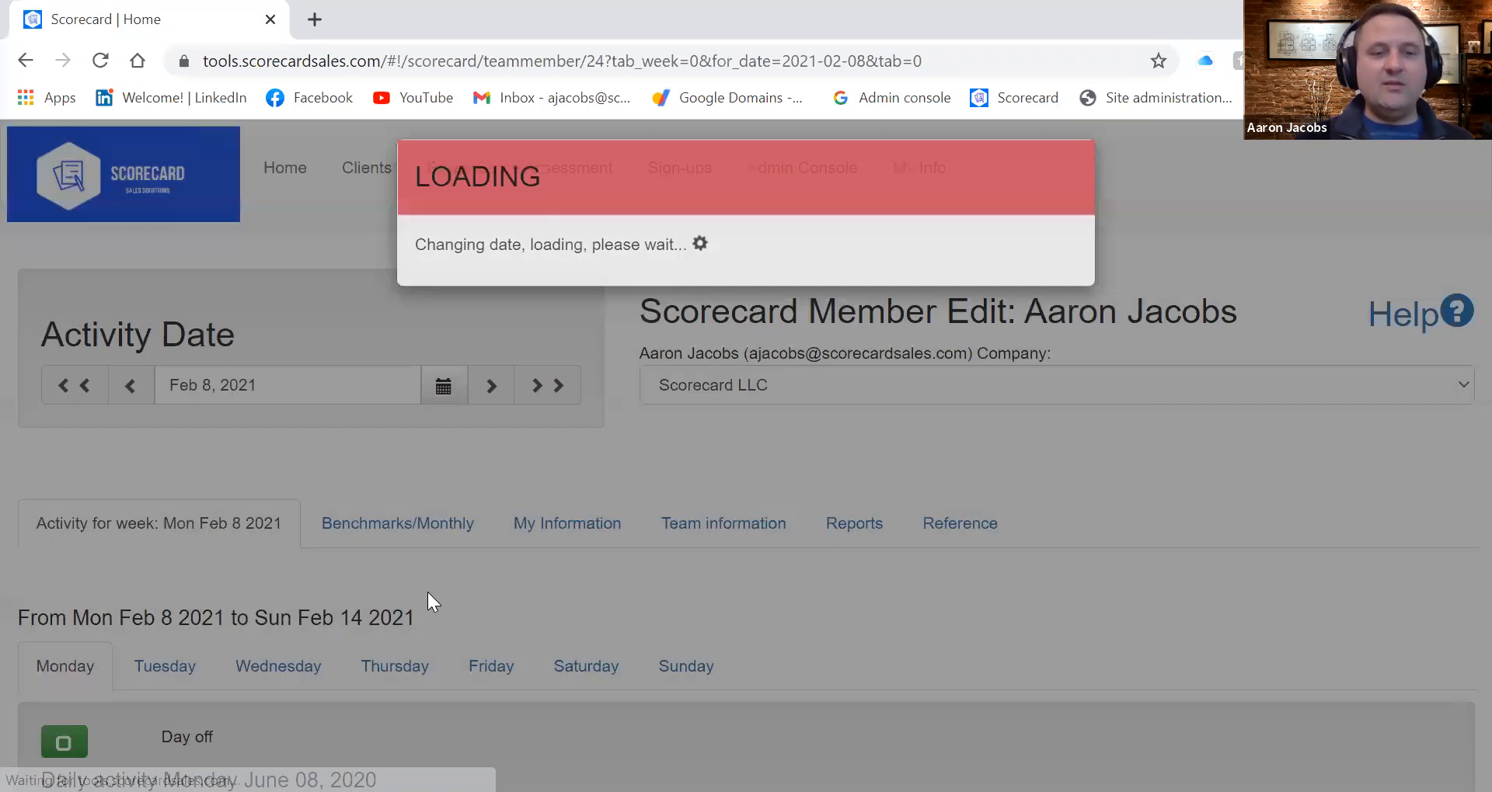
pyautogui.scroll(-4, 427, 599)
pyautogui.scroll(-10, 428, 592)
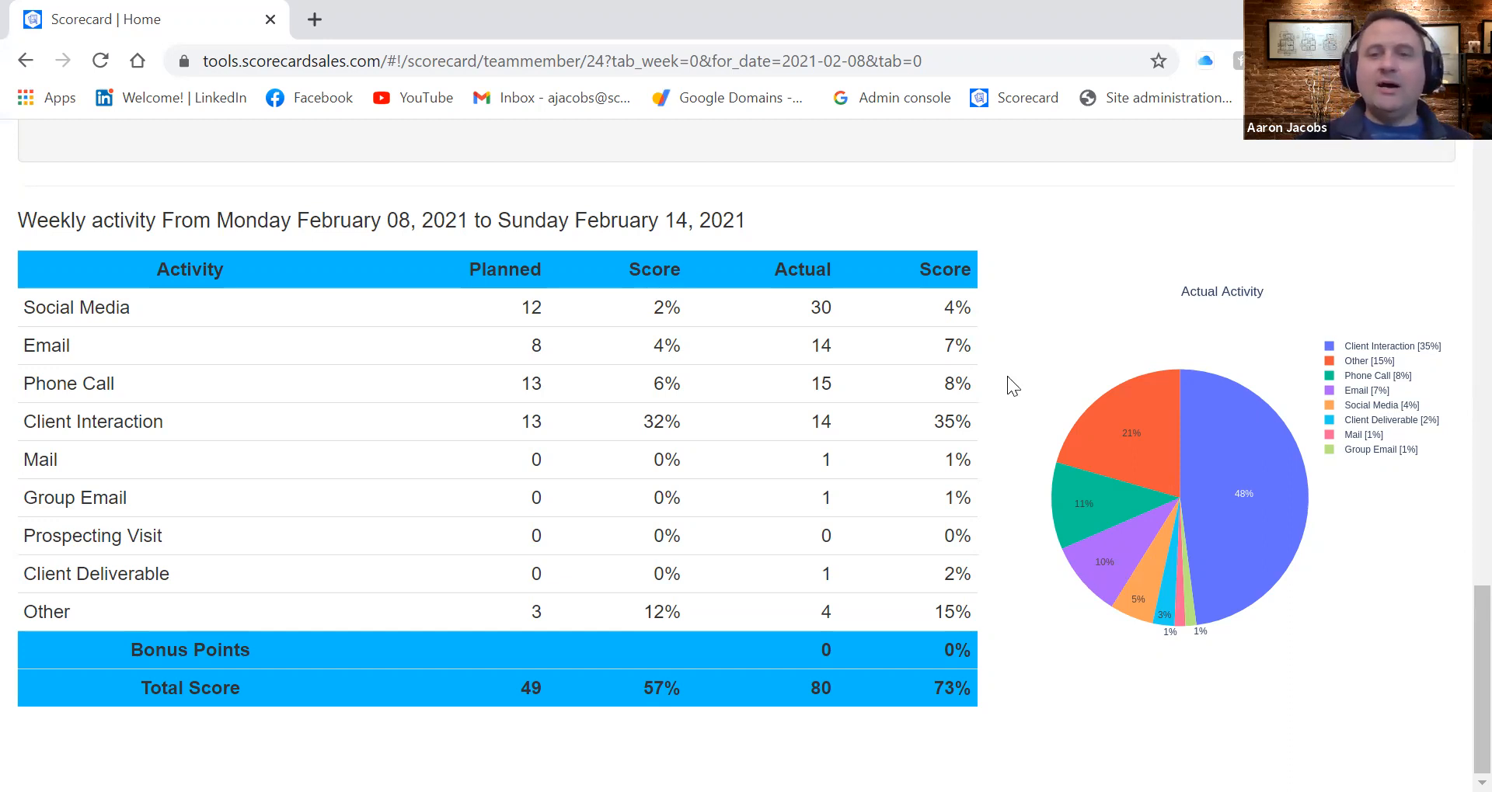
# Open the monthly benchmarks and examine the February 2021 month-to-date activity summary
pyautogui.scroll(15, 1008, 349)
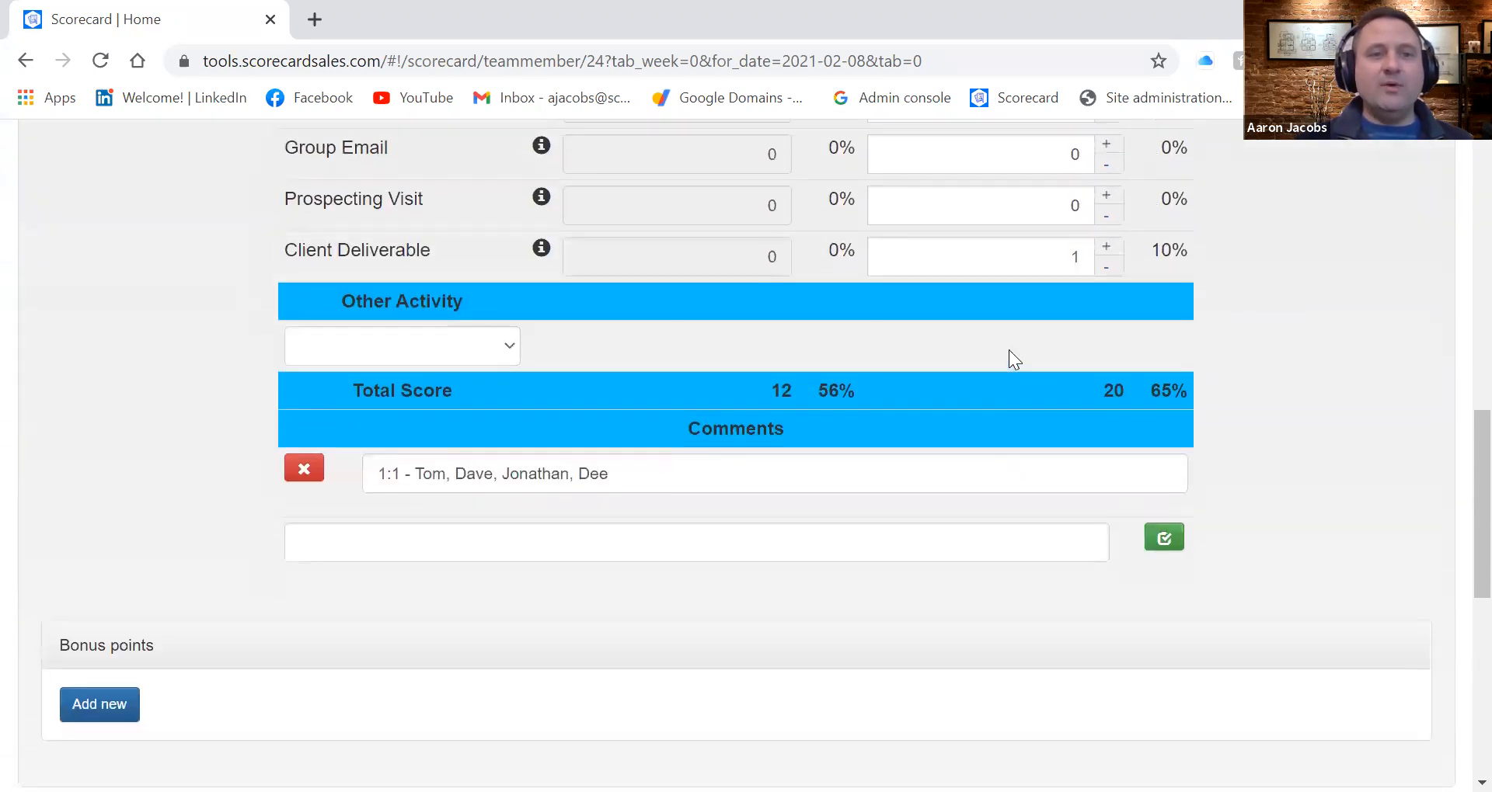
pyautogui.scroll(3, 1009, 350)
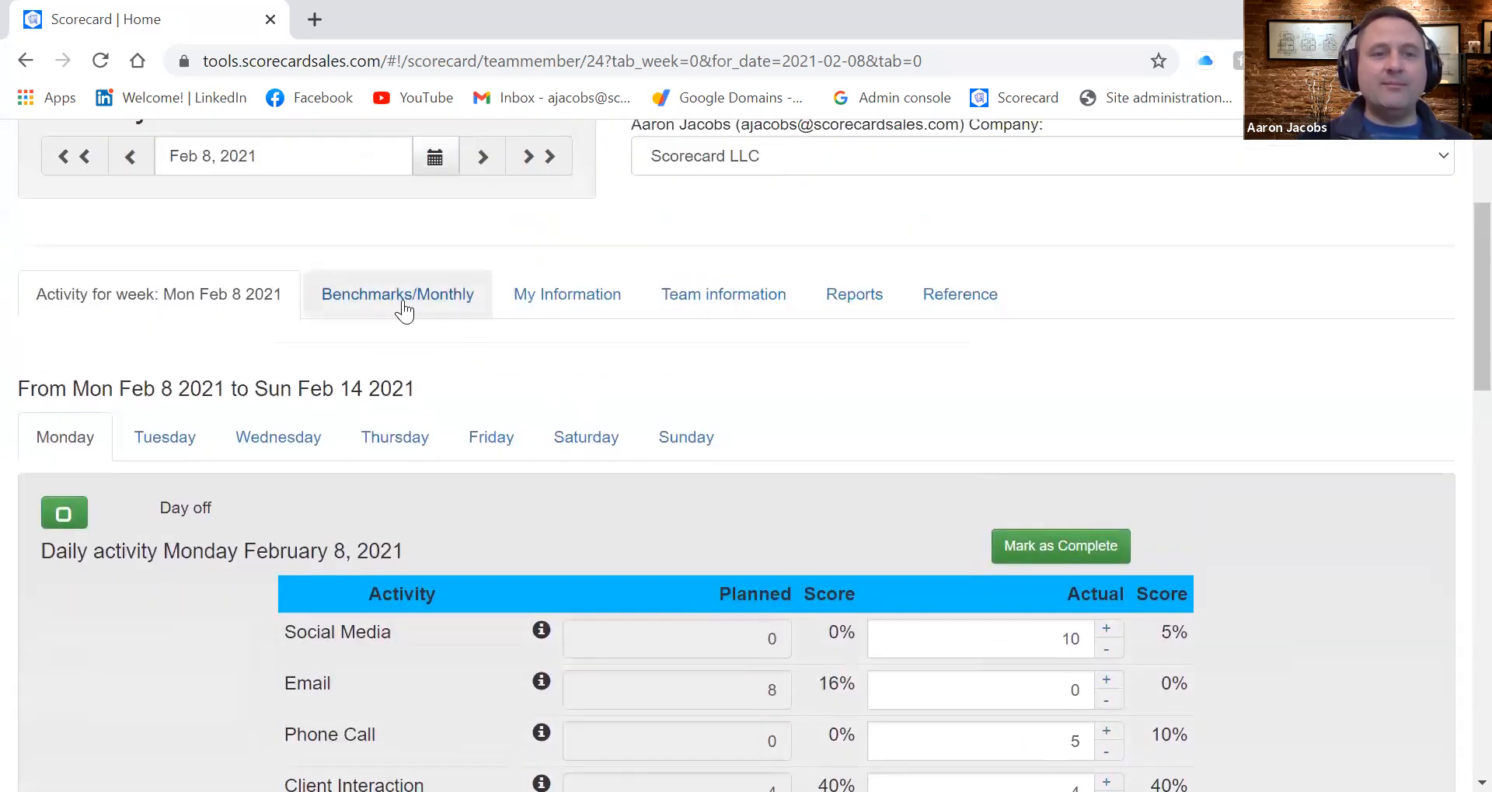
pyautogui.click(393, 303)
pyautogui.scroll(-9, 394, 565)
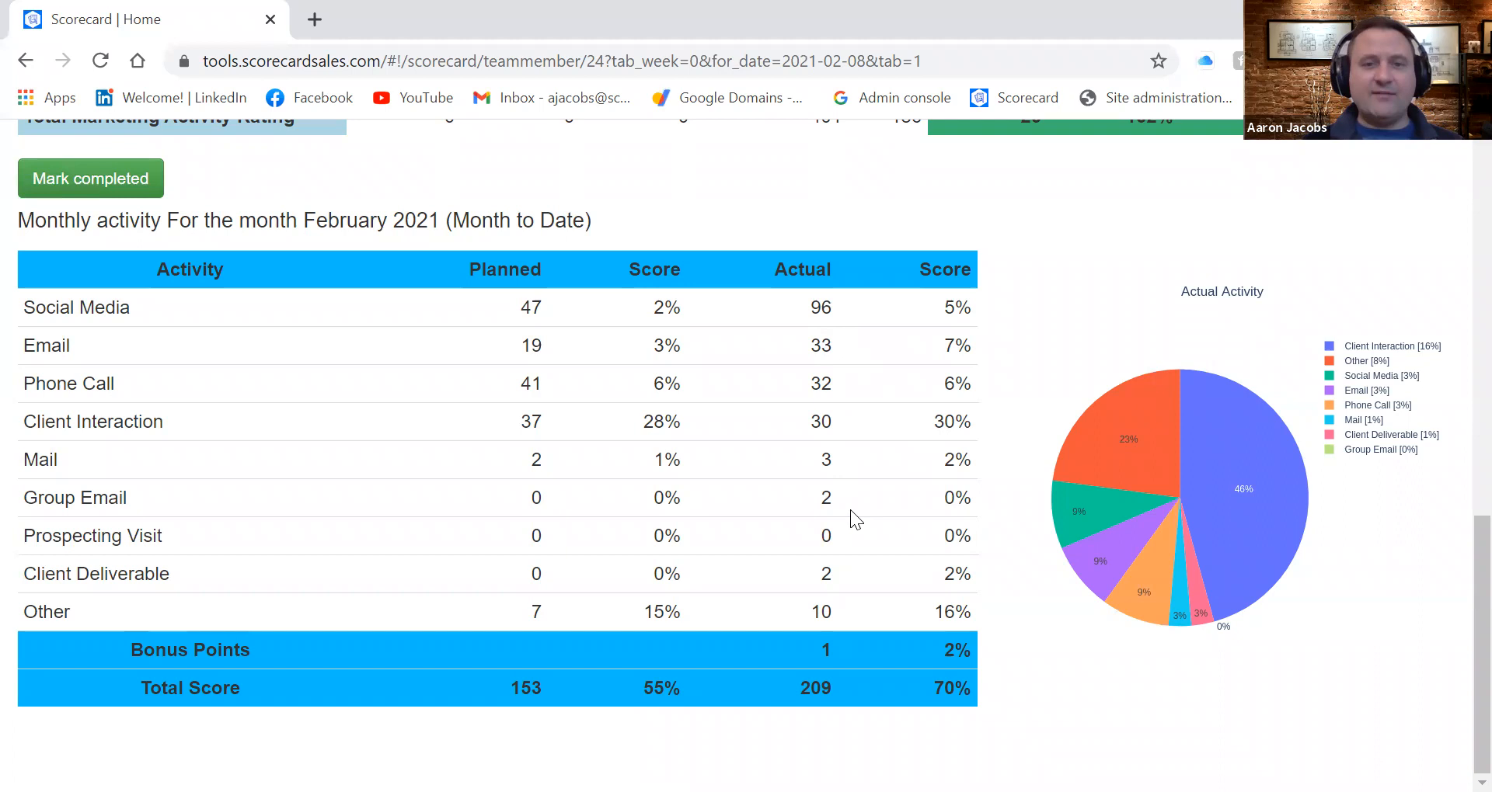
pyautogui.scroll(12, 850, 510)
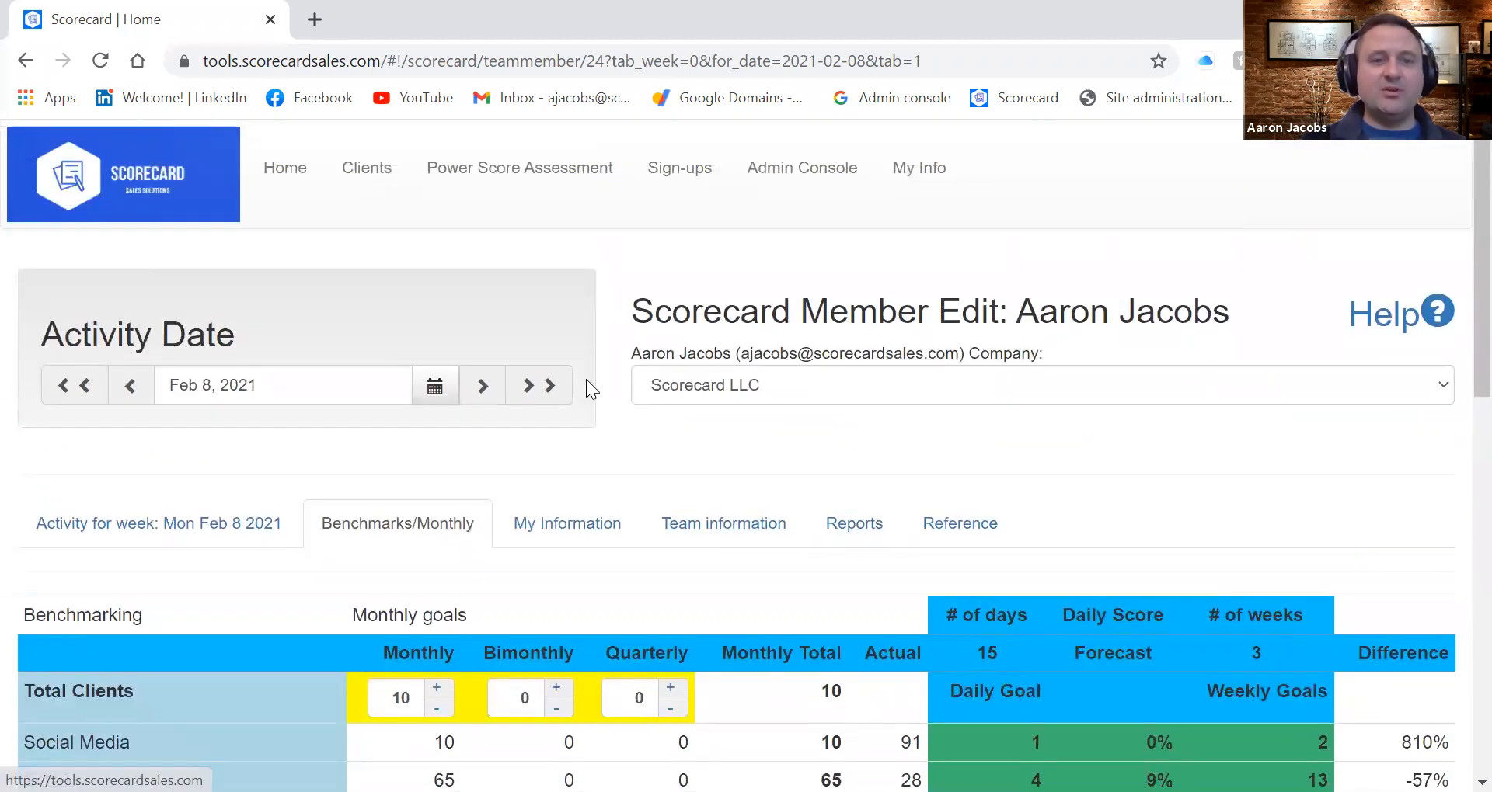
pyautogui.click(449, 388)
pyautogui.click(257, 553)
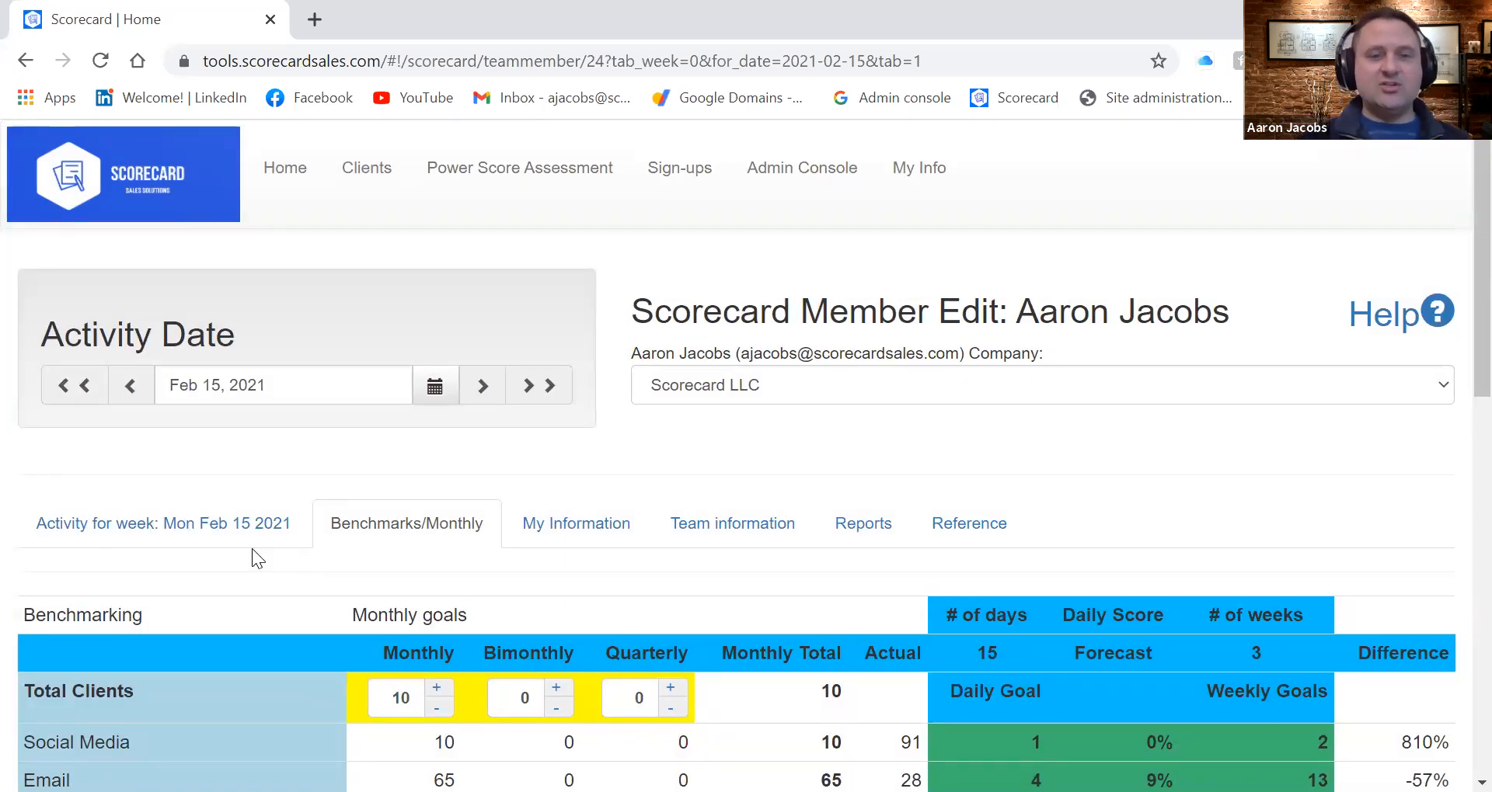
pyautogui.click(136, 389)
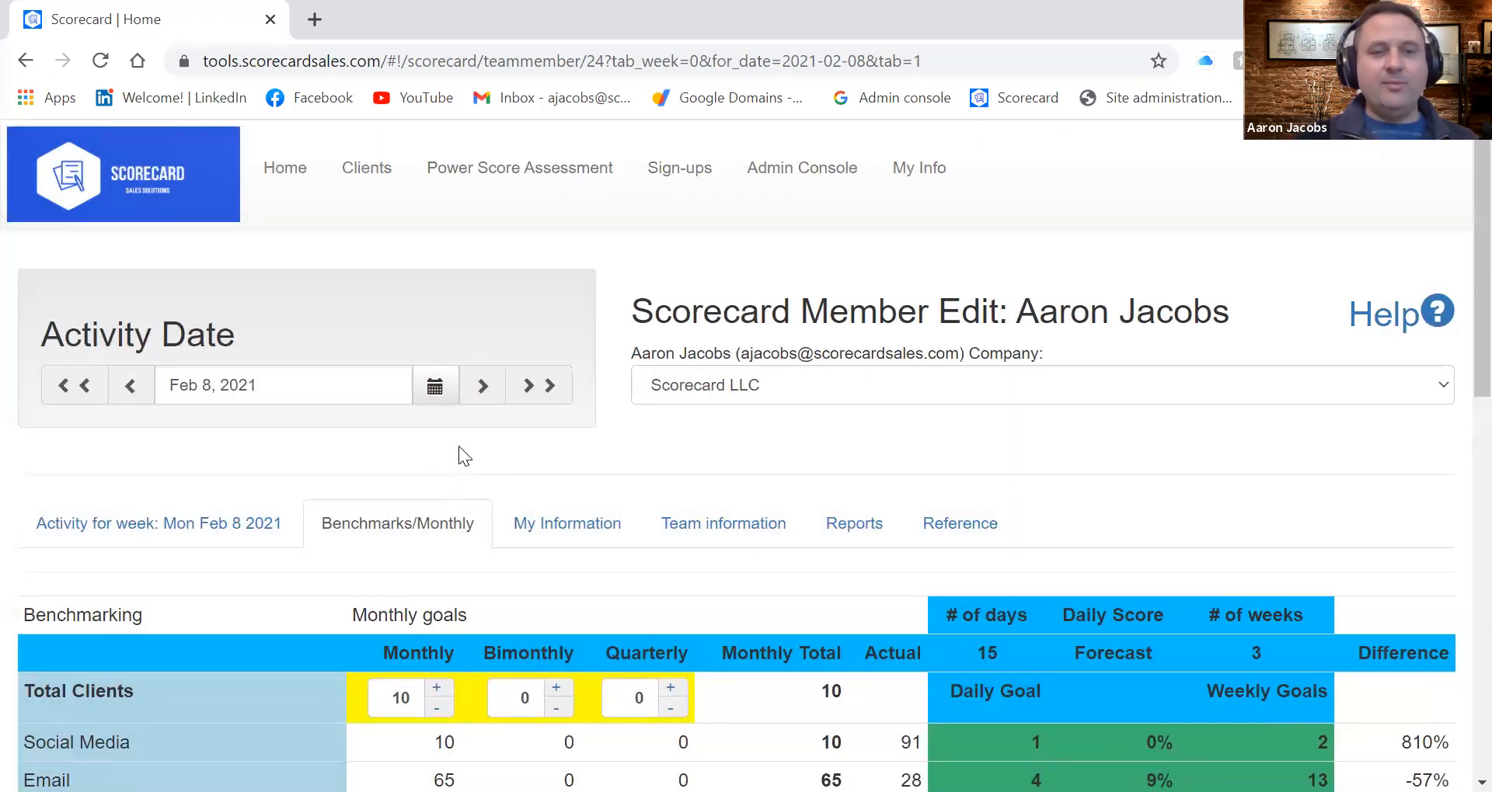
# Change the activity date to February 11, 2021 and display Thursday's daily activity
pyautogui.click(435, 386)
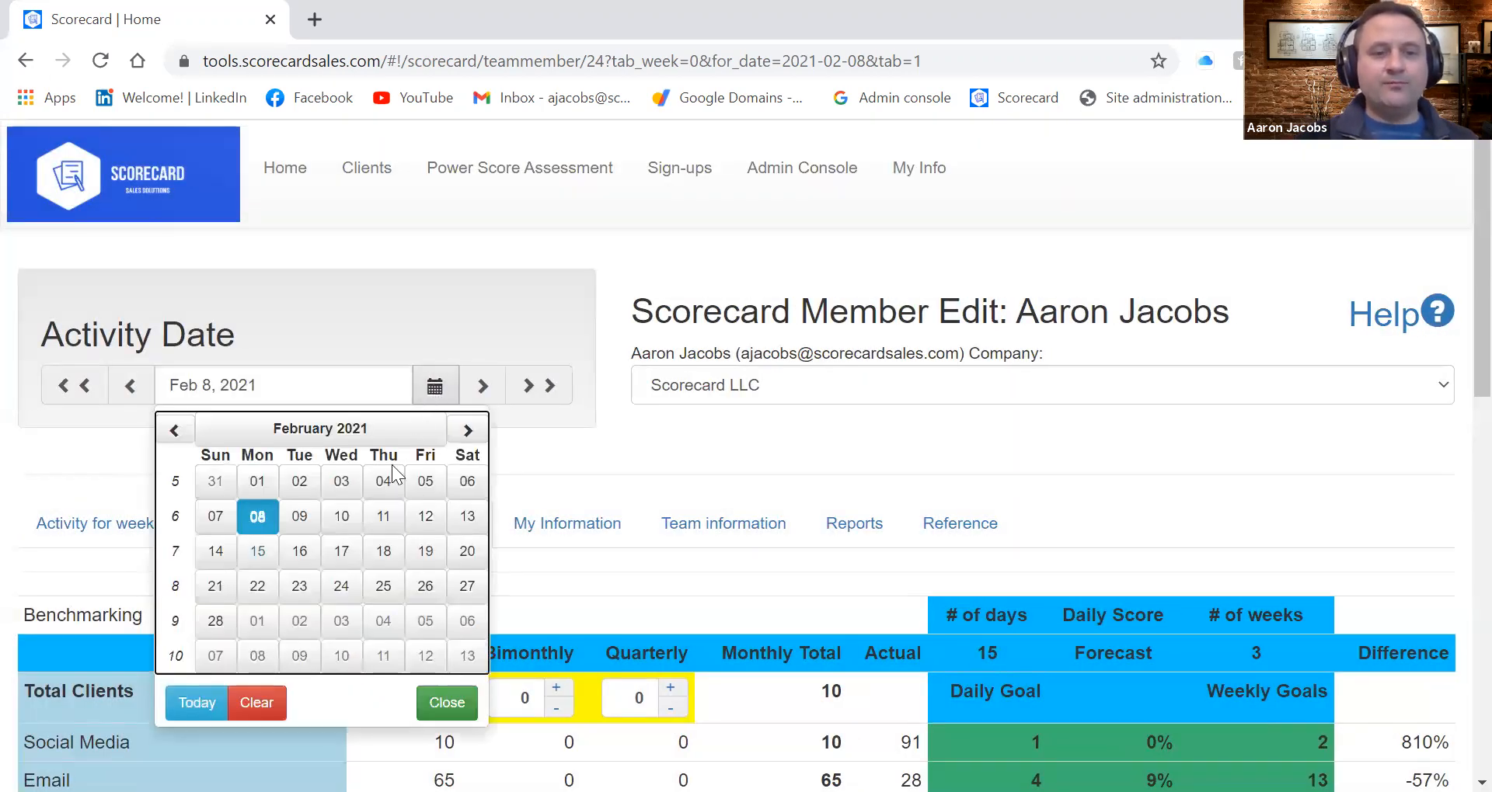
pyautogui.click(383, 516)
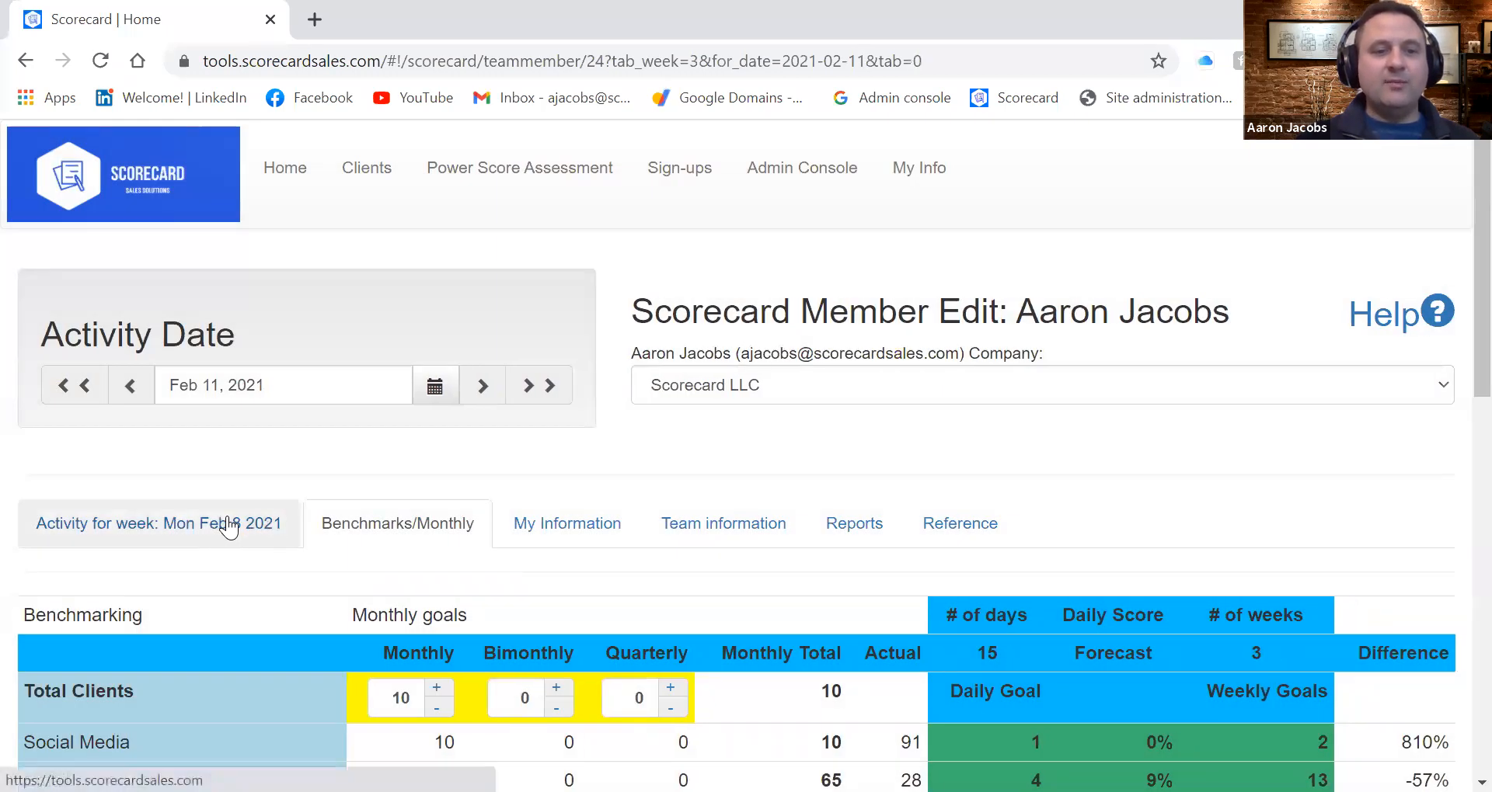
pyautogui.click(226, 520)
pyautogui.scroll(-7, 413, 560)
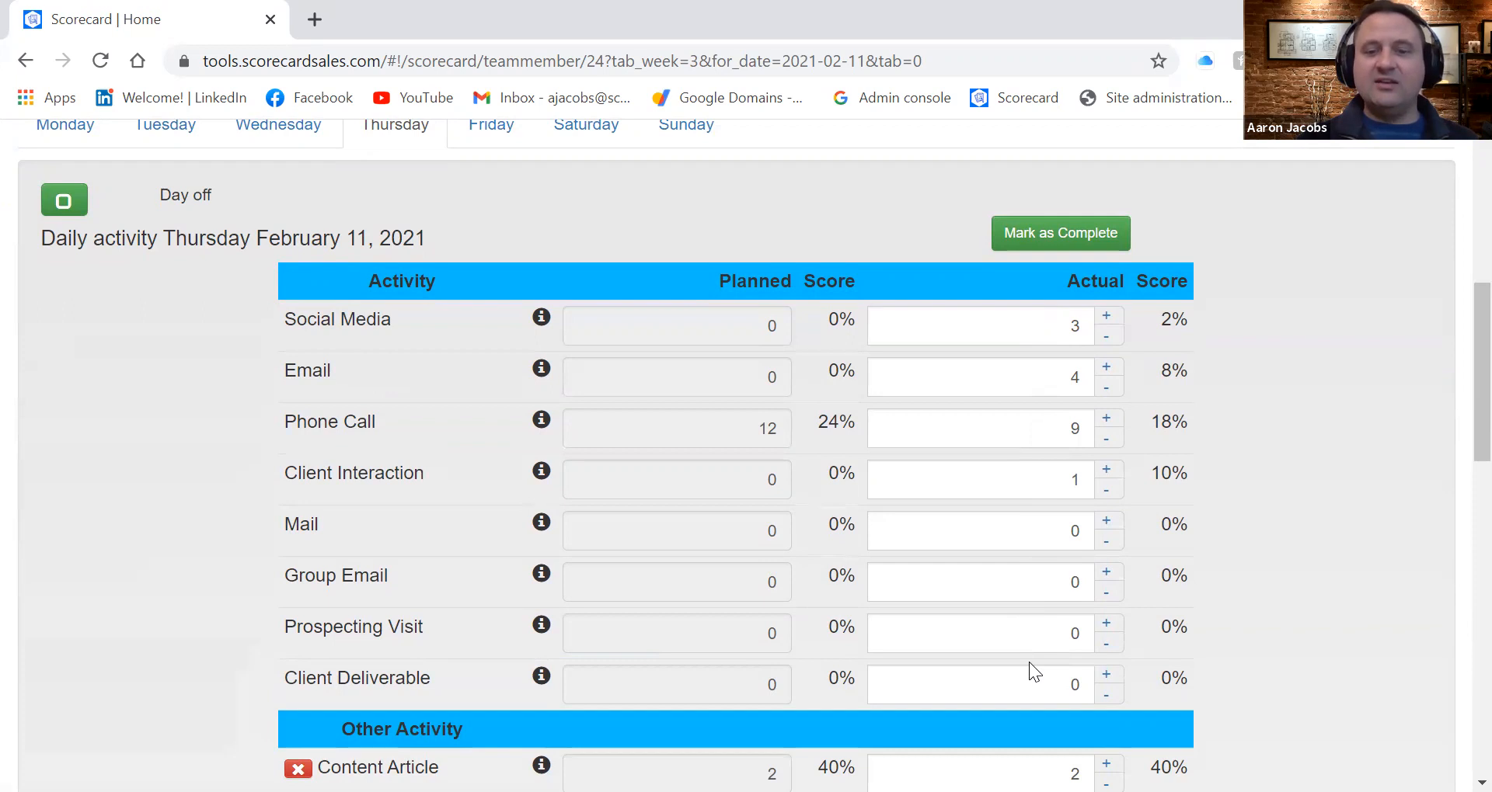
# Try changing Thursday, February 11's actual Client Interaction count to 2 and restore it to 1
pyautogui.doubleClick(1080, 476)
pyautogui.write('2')
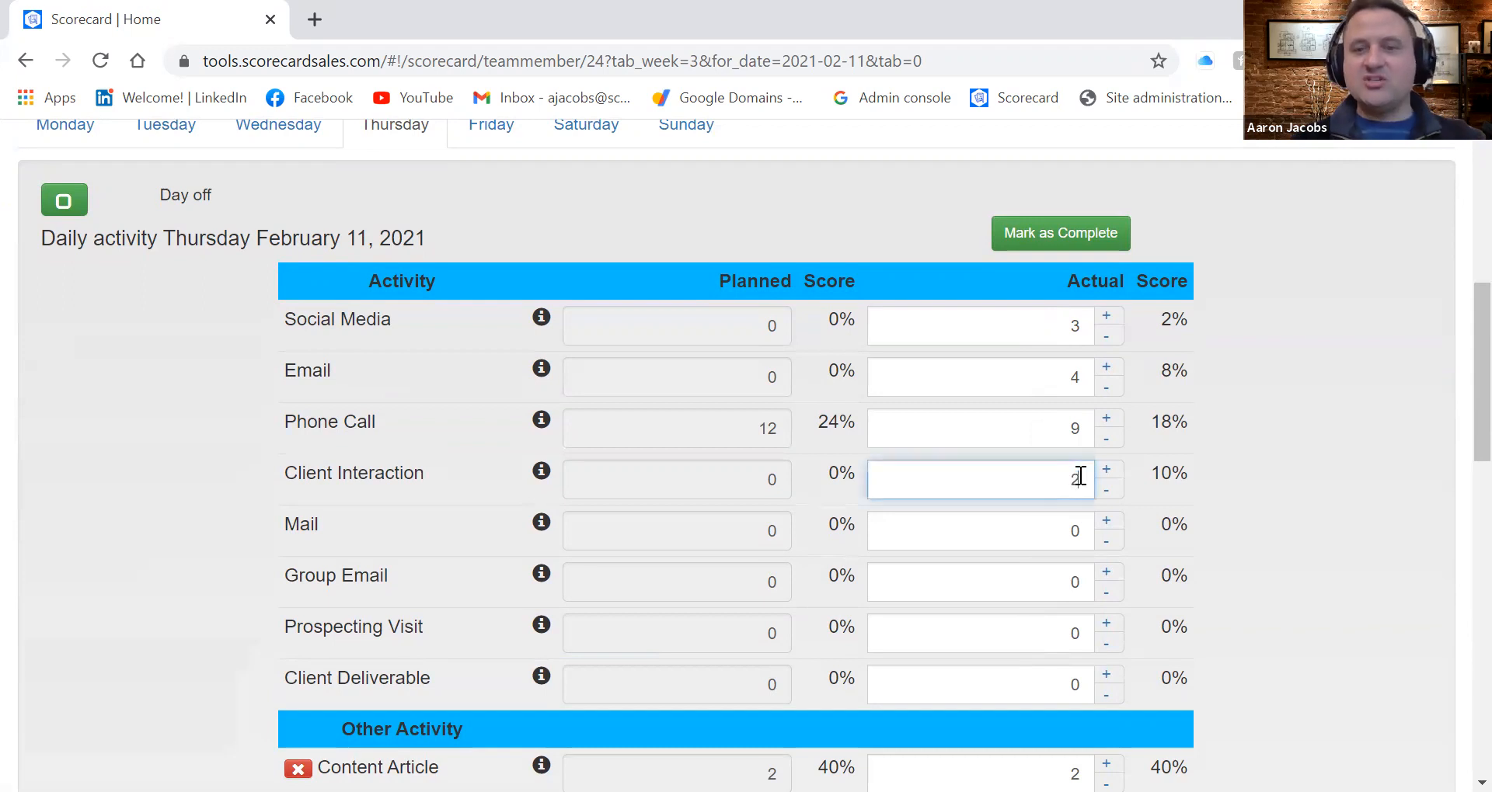
pyautogui.click(1295, 499)
pyautogui.click(1065, 483)
pyautogui.press('BackSpace')
pyautogui.write('1')
pyautogui.click(143, 500)
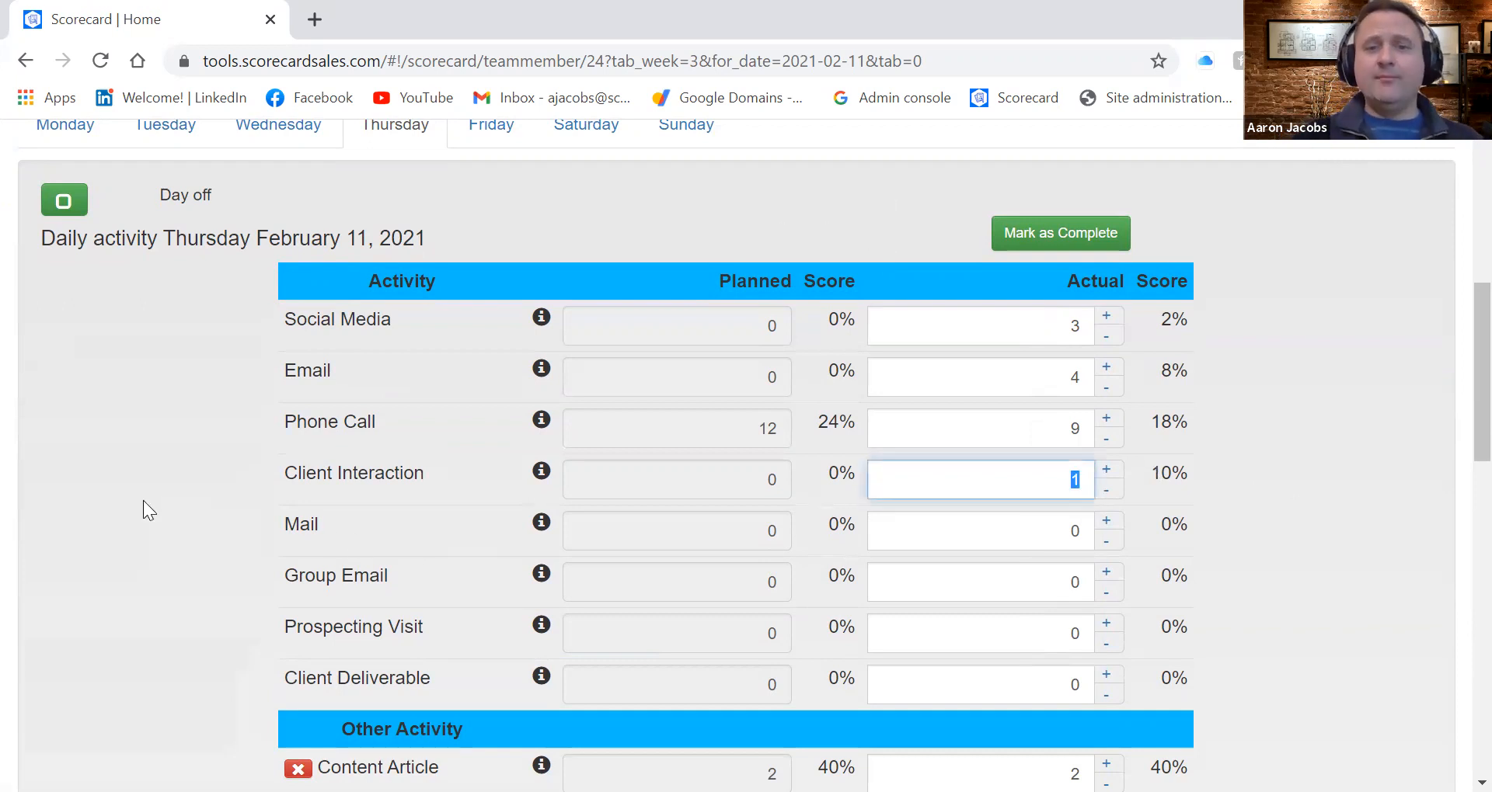
pyautogui.click(664, 453)
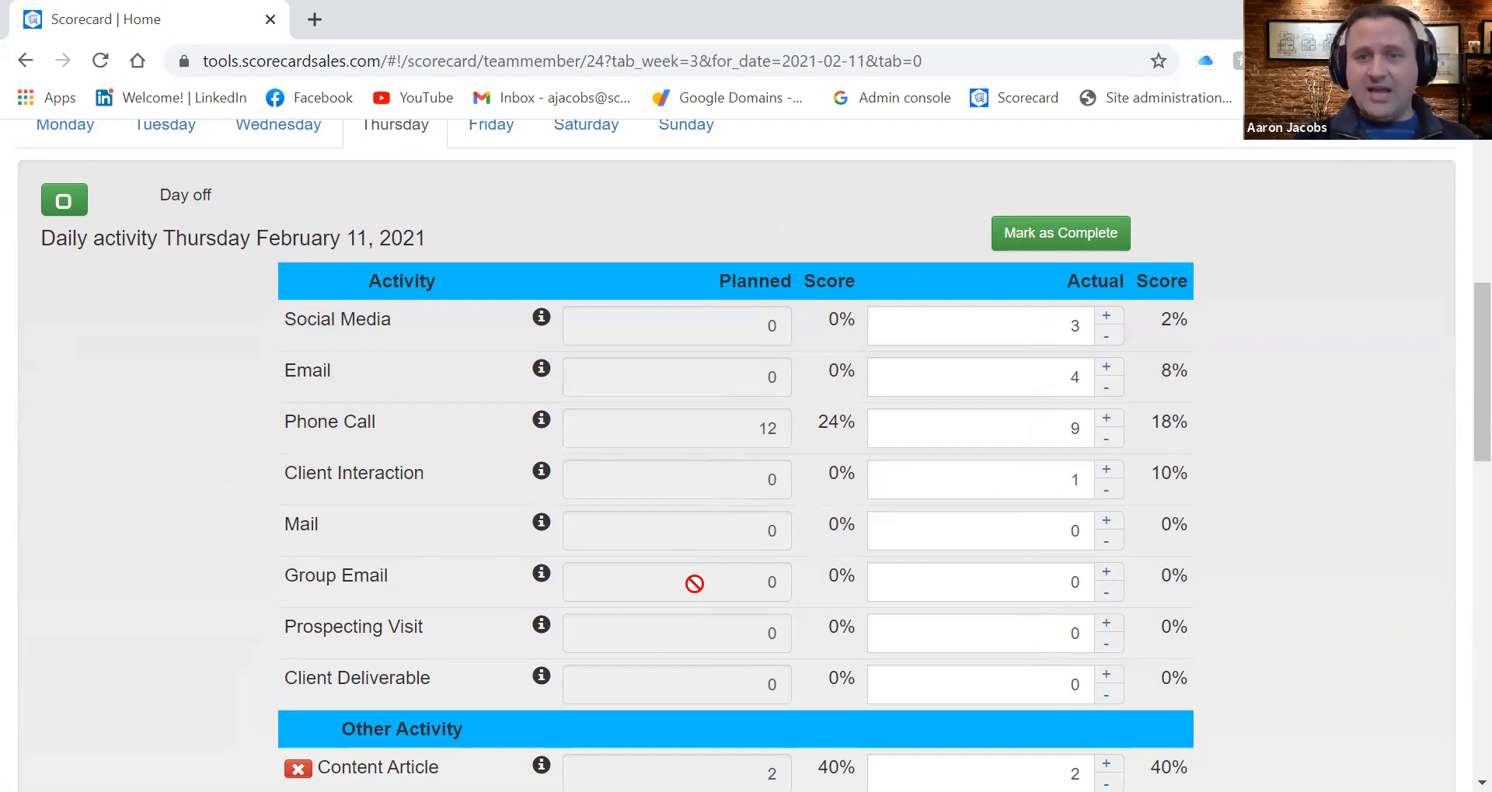
# Change the activity date to February 16, 2021 and look over Tuesday's planned and actual activity fields
pyautogui.scroll(7, 694, 583)
pyautogui.click(449, 391)
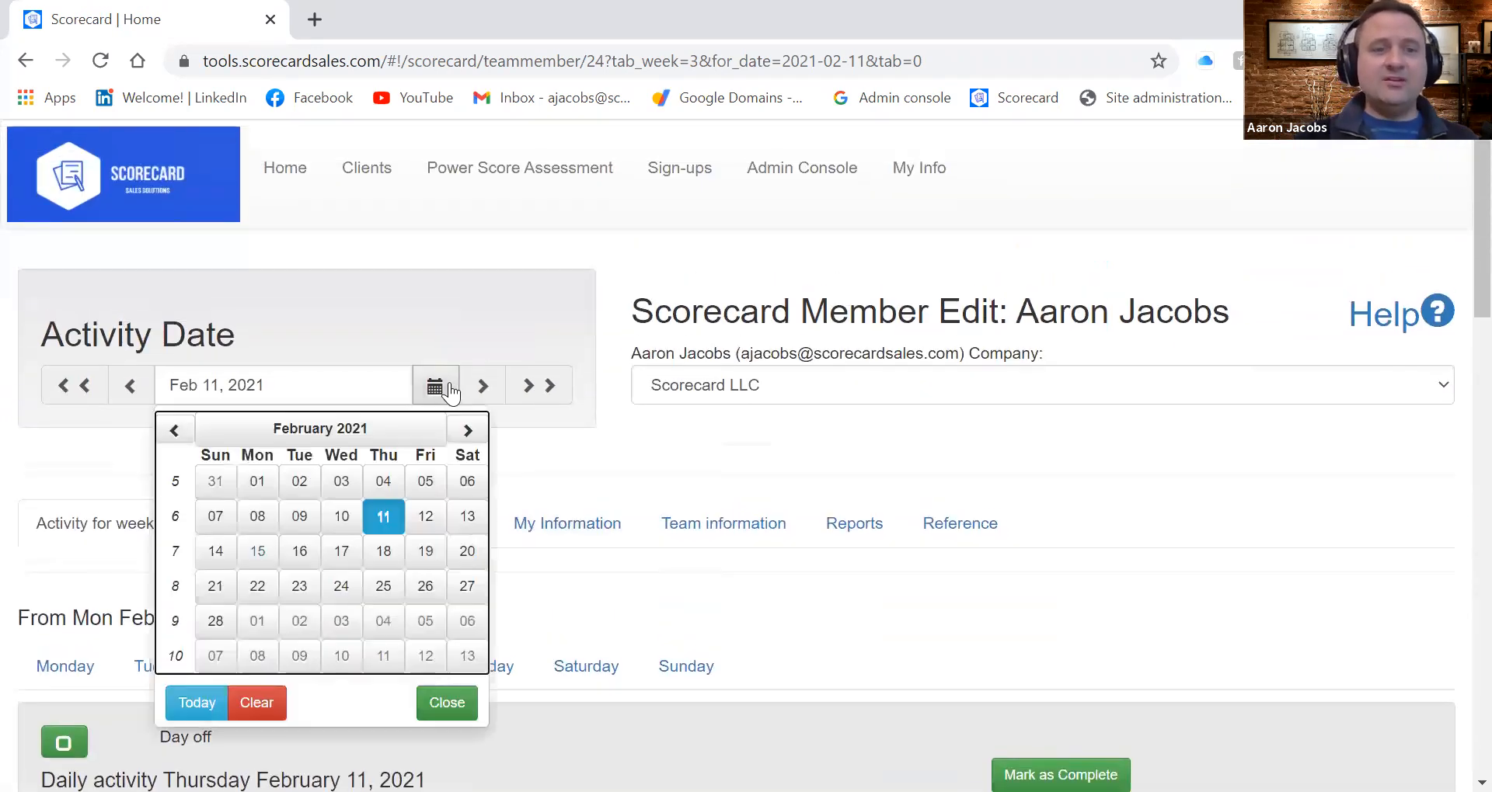
pyautogui.click(304, 552)
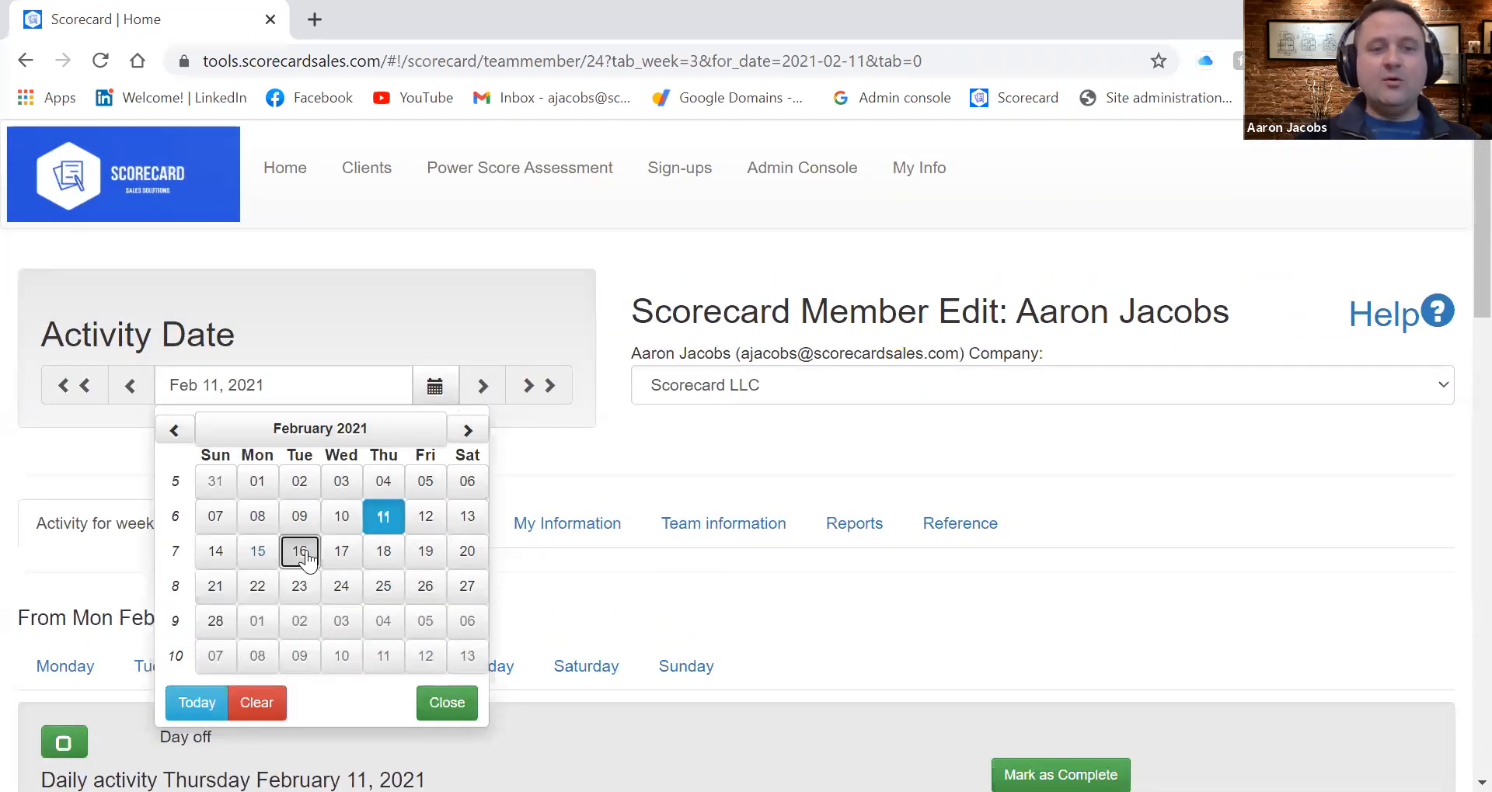
pyautogui.scroll(-5, 579, 620)
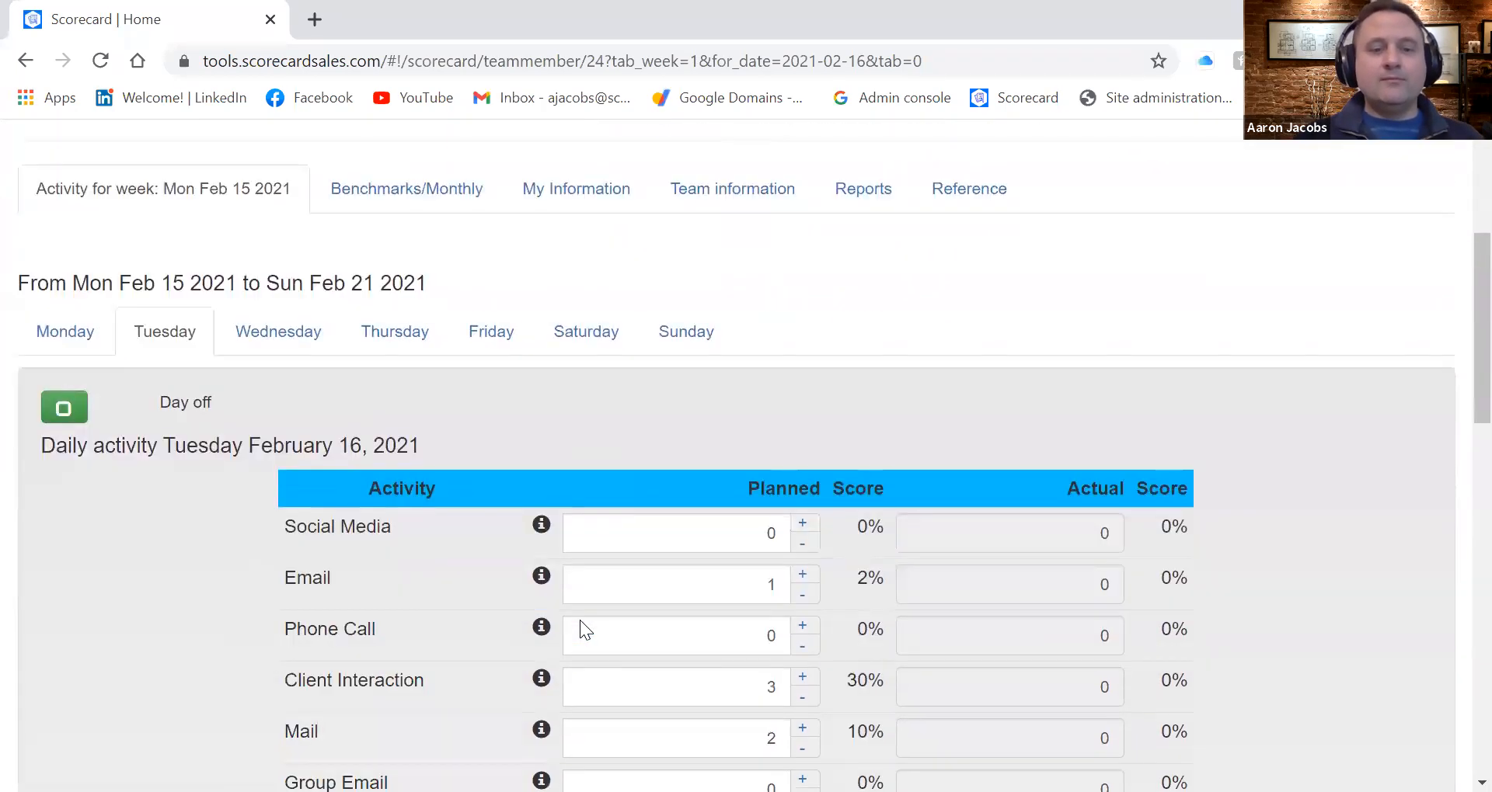
pyautogui.scroll(-3, 580, 620)
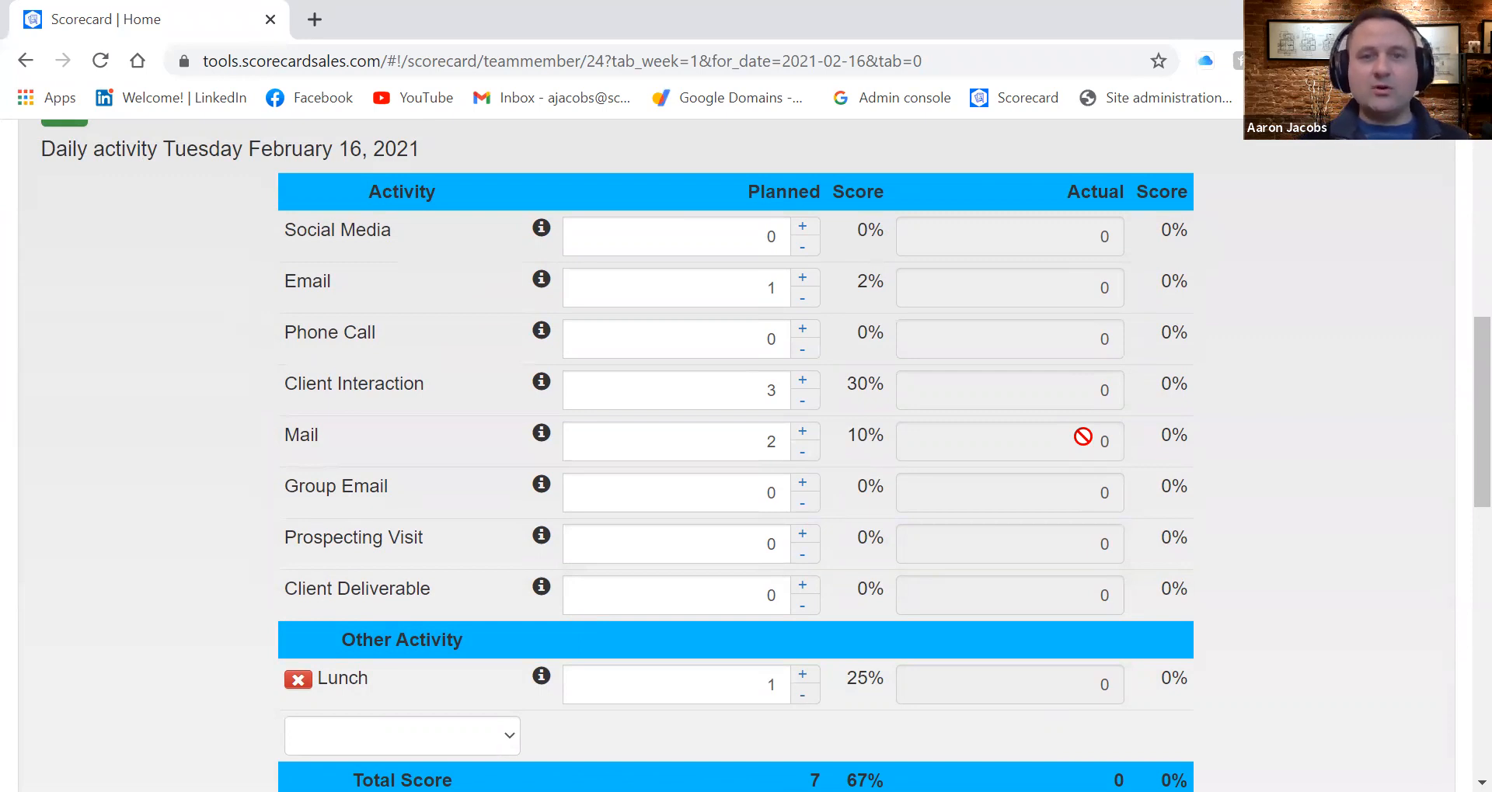
pyautogui.scroll(5, 1083, 437)
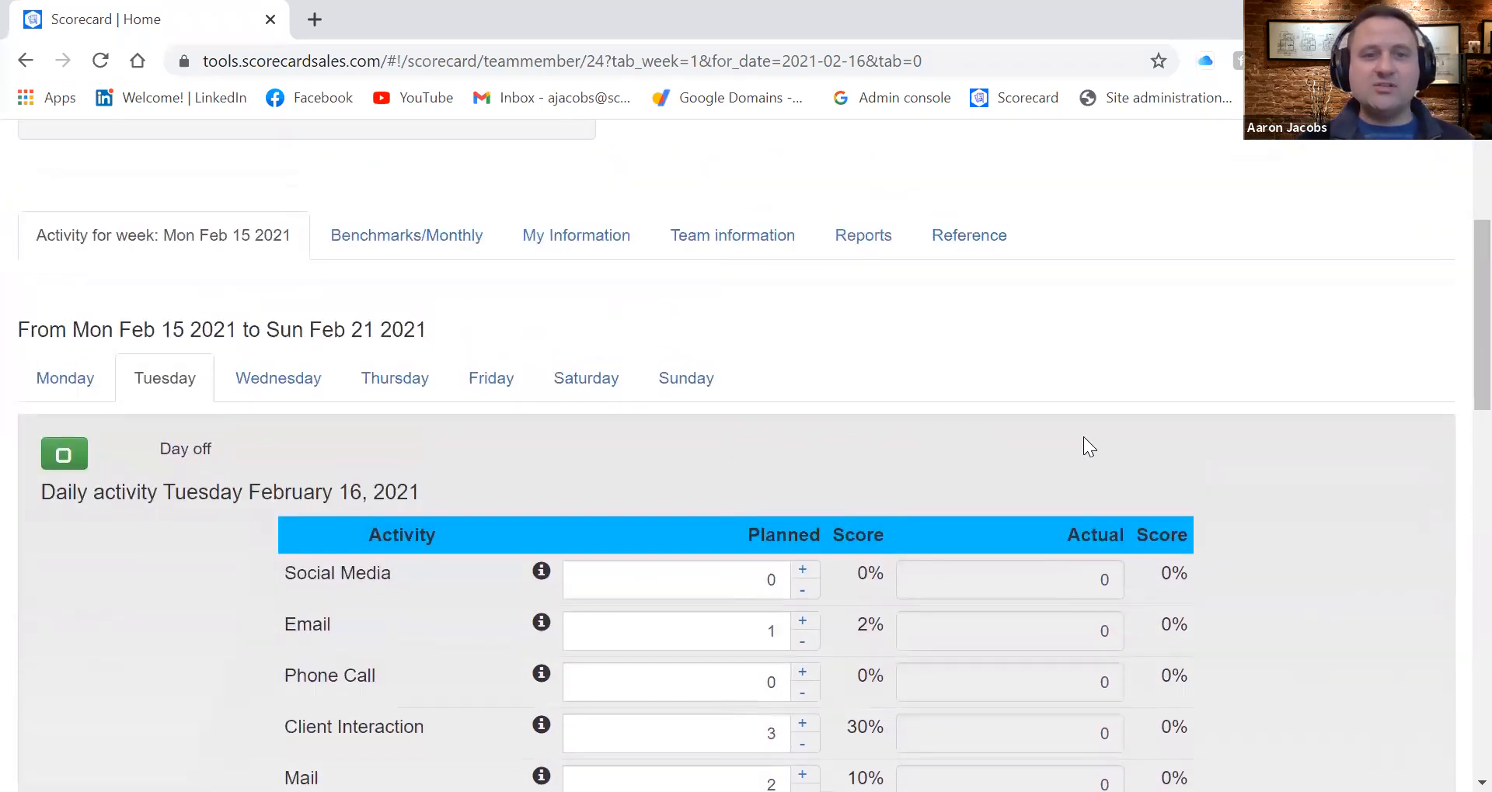